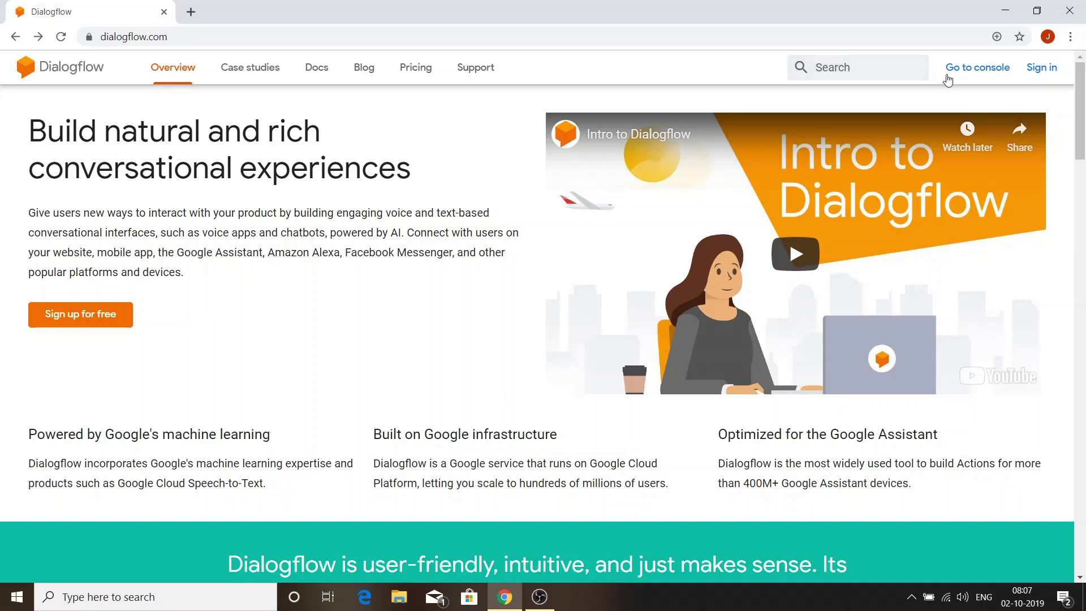
Go to the Dialogflow console, open the Default Welcome Intent and review its training phrases and text responses
click(965, 72)
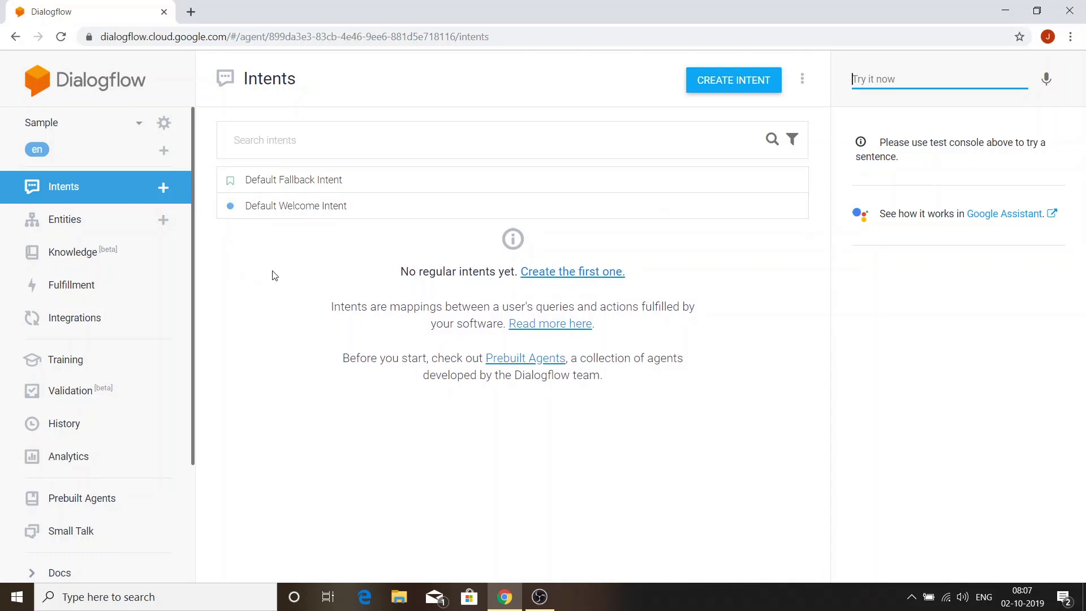
click(294, 207)
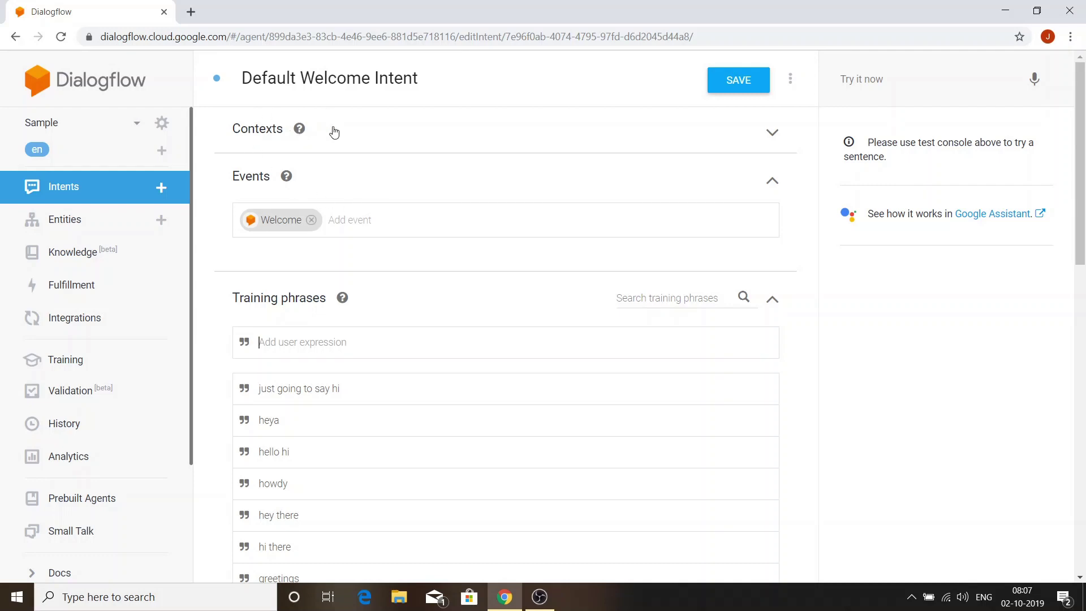
scroll(276, 198, down, 13)
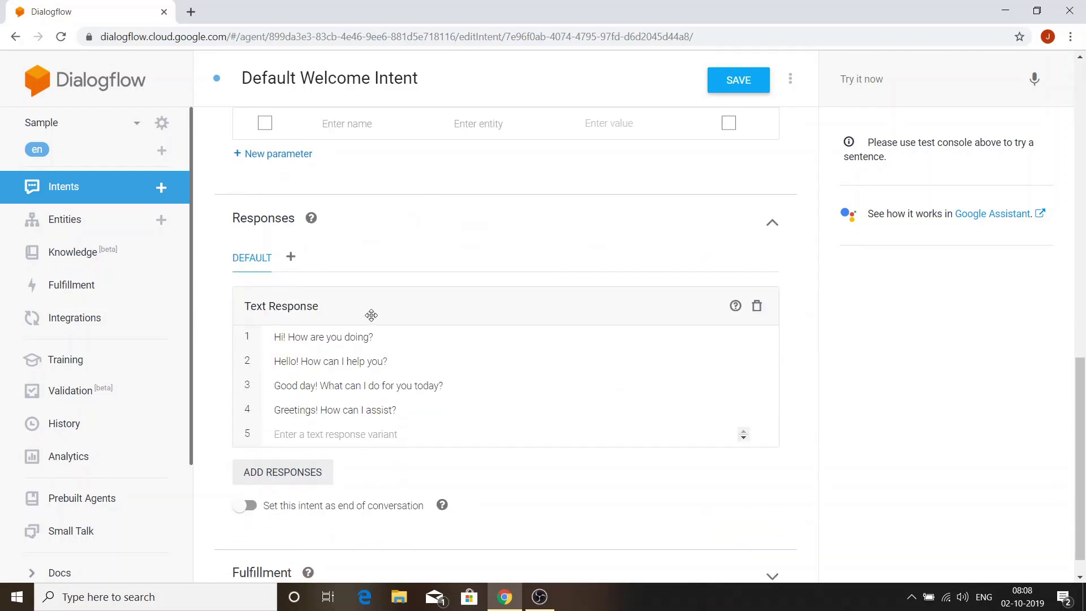
scroll(370, 318, up, 8)
scroll(370, 318, up, 5)
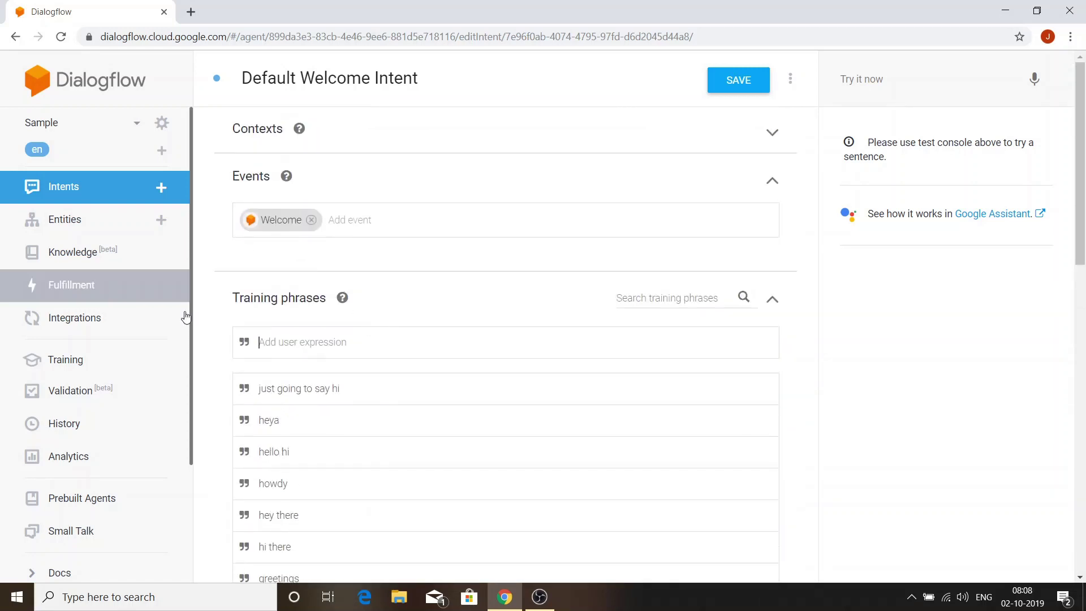
scroll(338, 309, down, 1)
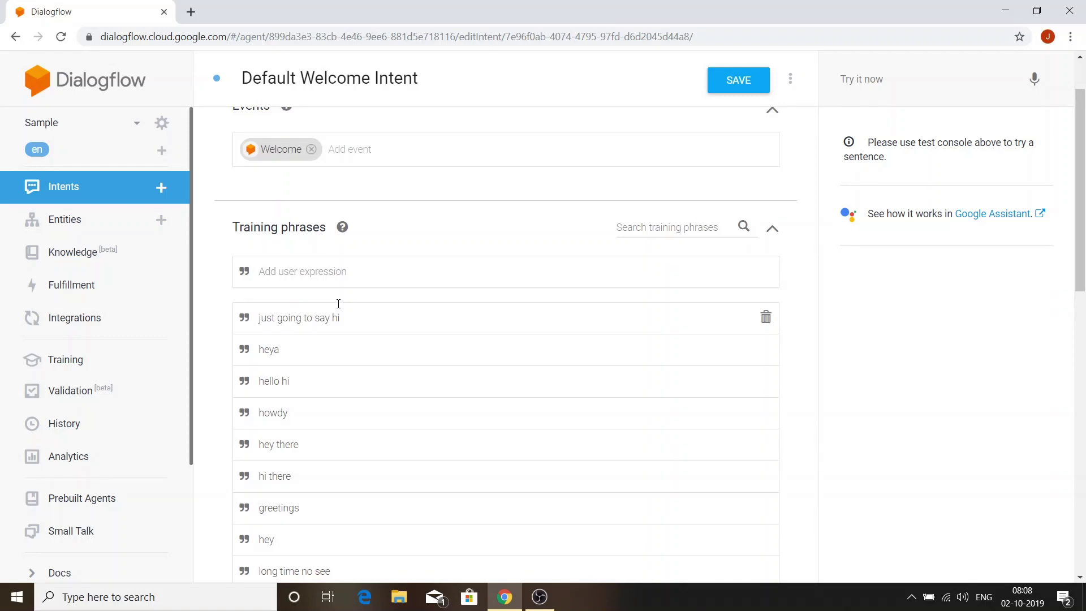
scroll(339, 304, down, 4)
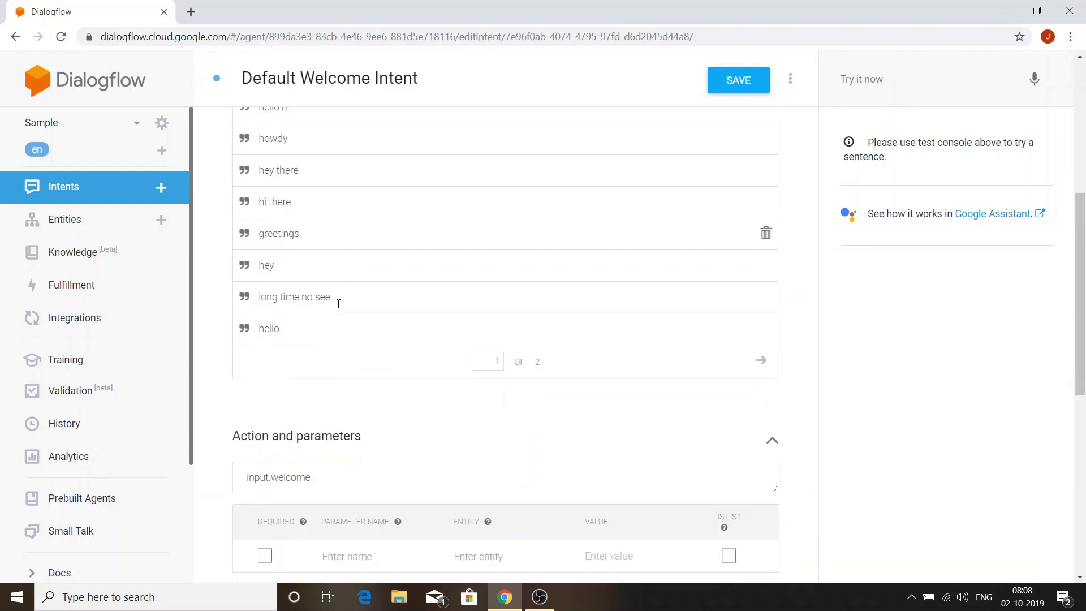
scroll(338, 304, down, 7)
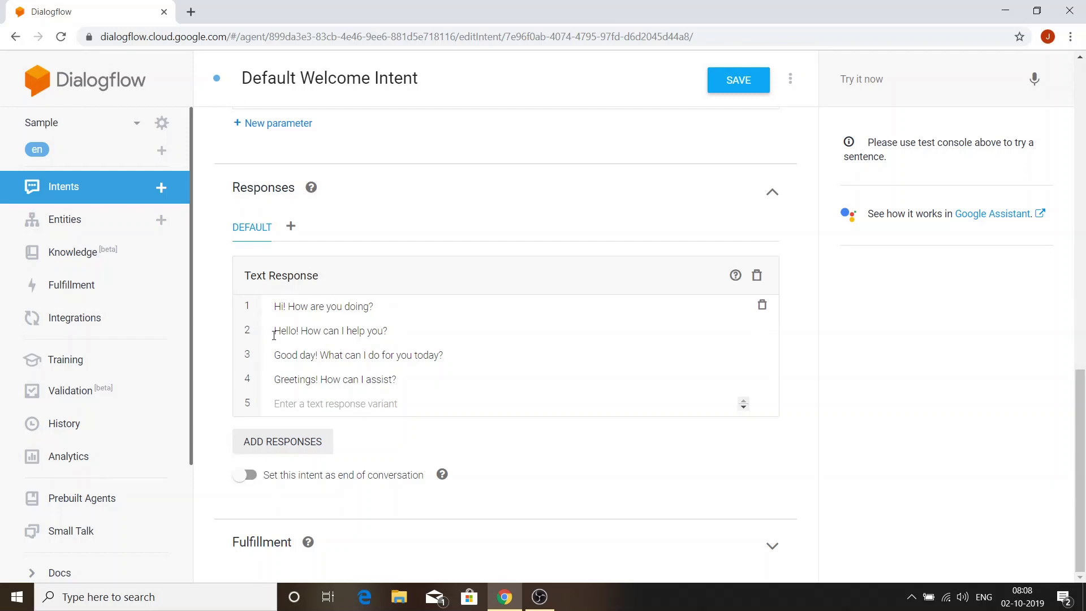
scroll(375, 351, up, 10)
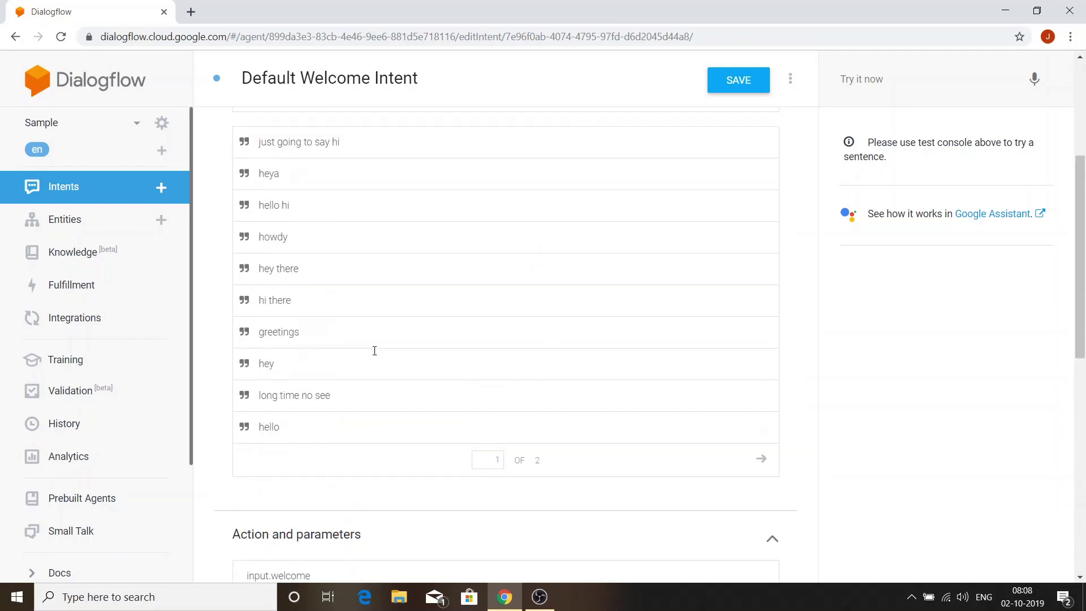
scroll(240, 287, up, 3)
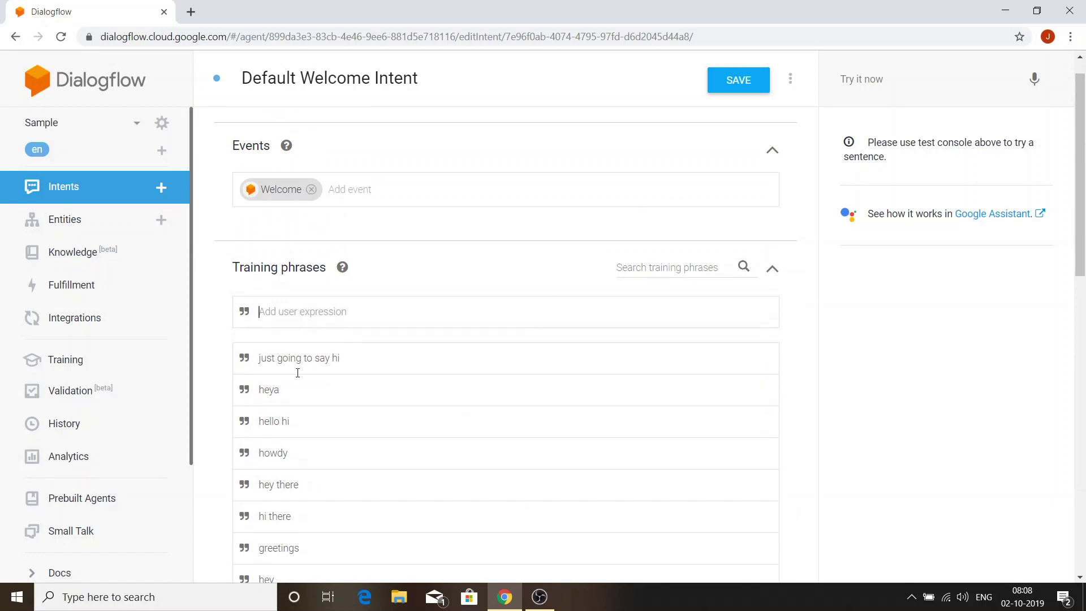
Test the agent with "Hello" and compare its reply with the text responses of the Default Welcome Intent
click(884, 85)
text(Hek)
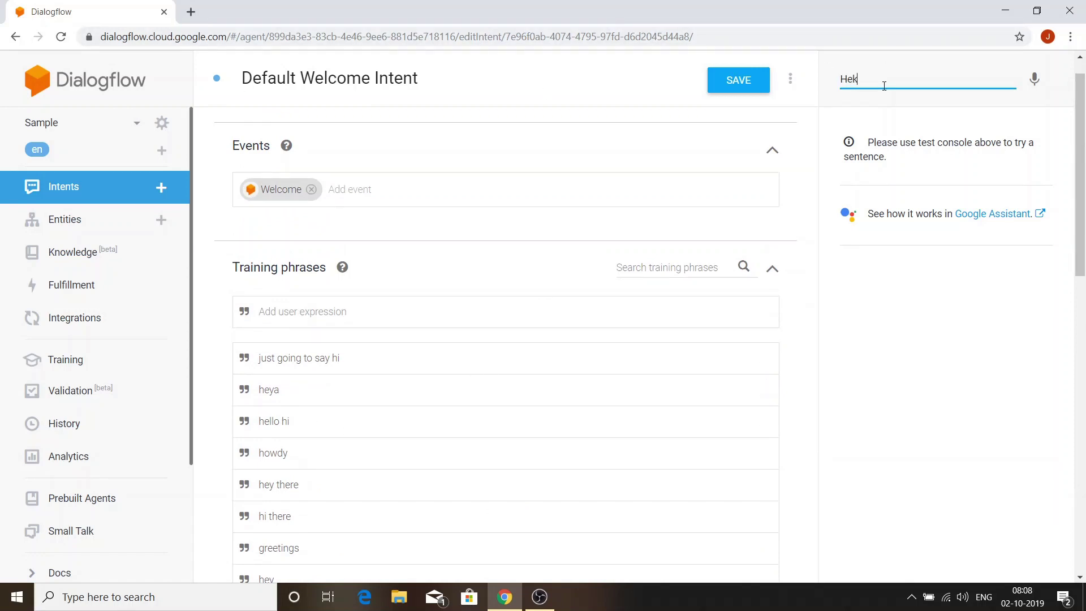
text(lo)
key(Return)
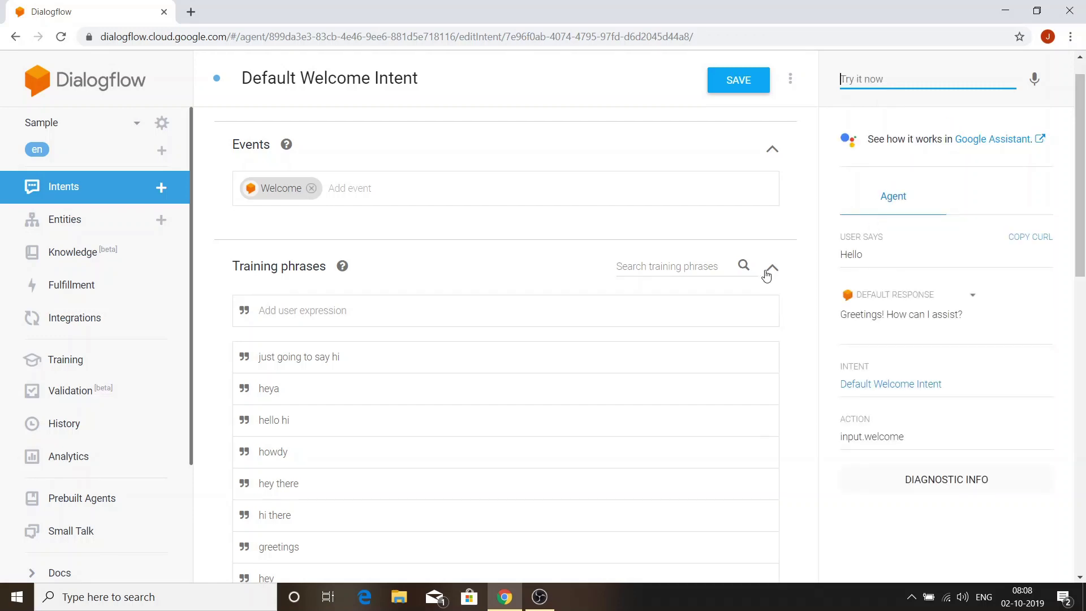
scroll(766, 271, down, 10)
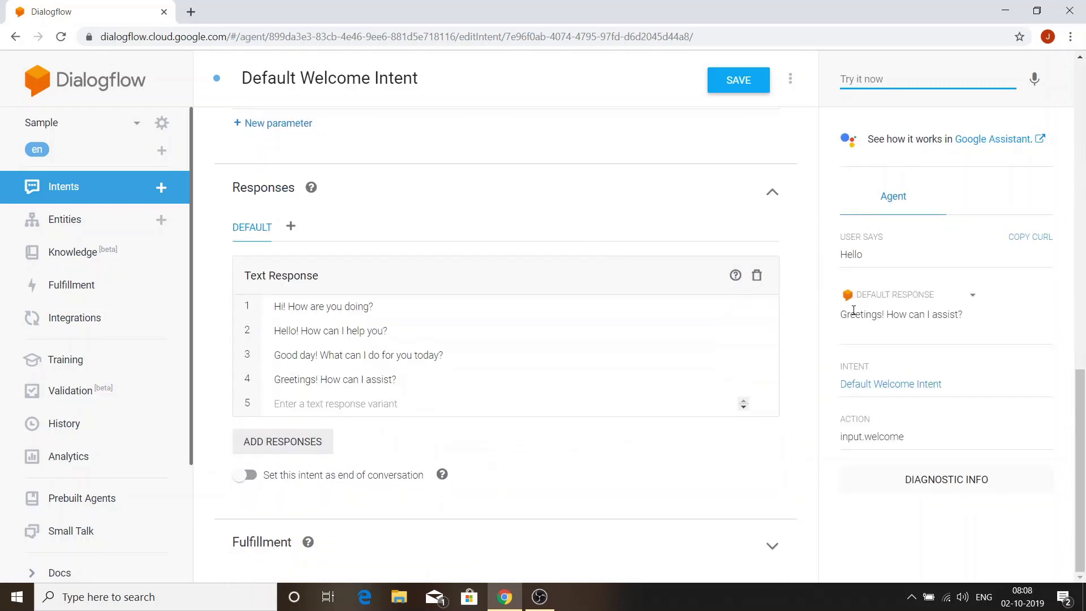
drag(844, 314, 950, 315)
click(947, 313)
Create a new intent in the Sample agent and name it "Pizza"
click(129, 200)
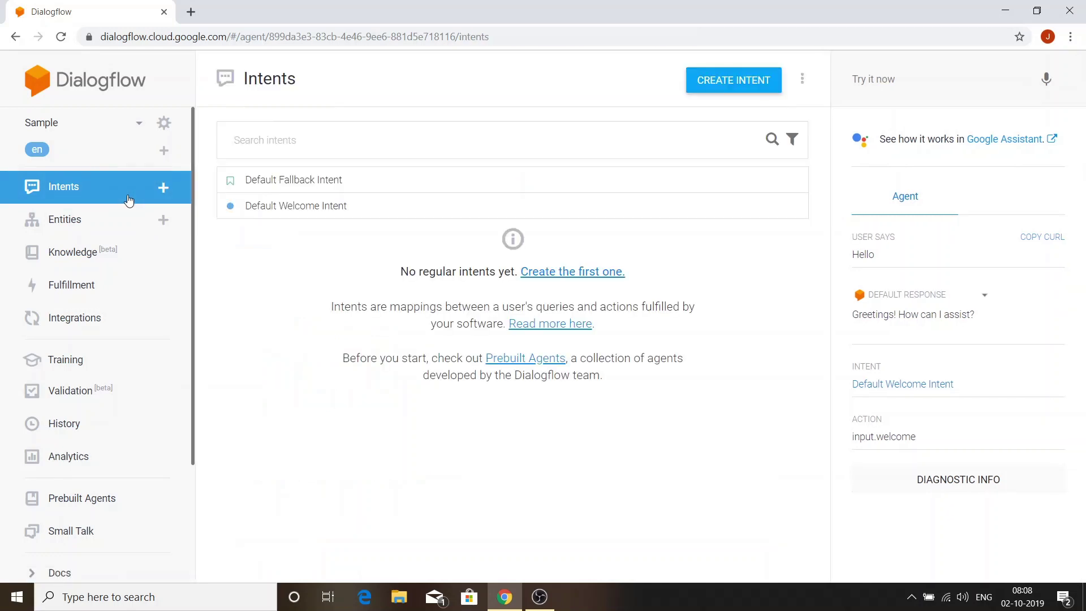
click(718, 87)
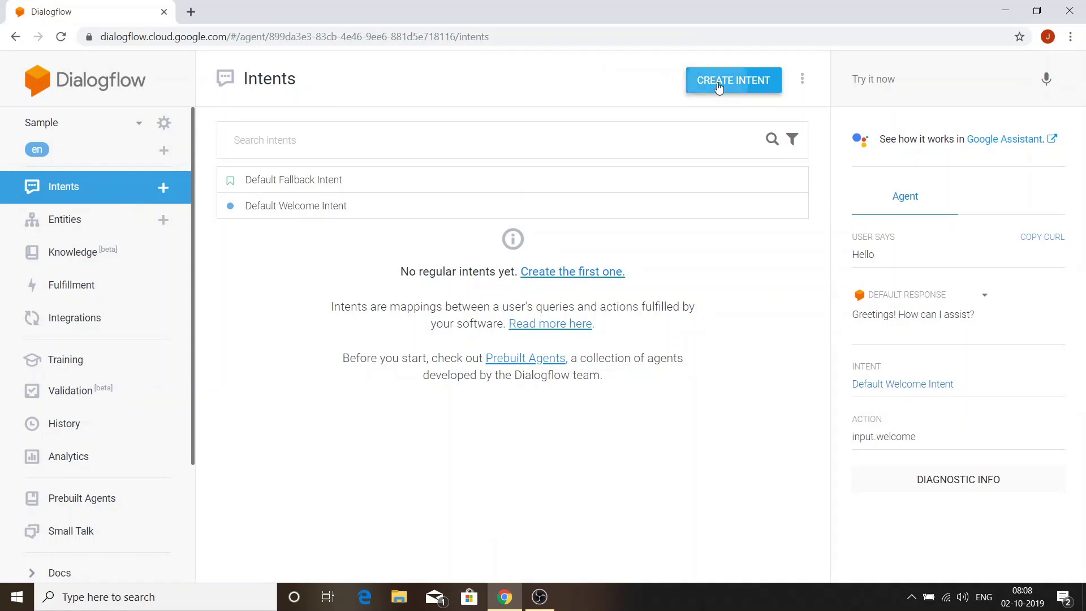
click(357, 81)
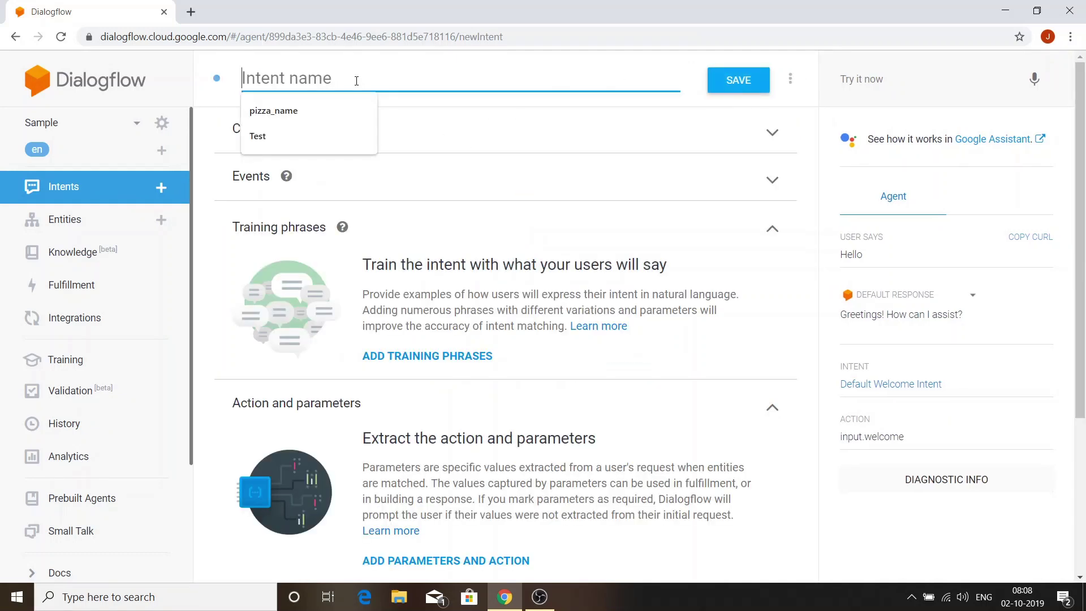
text(P)
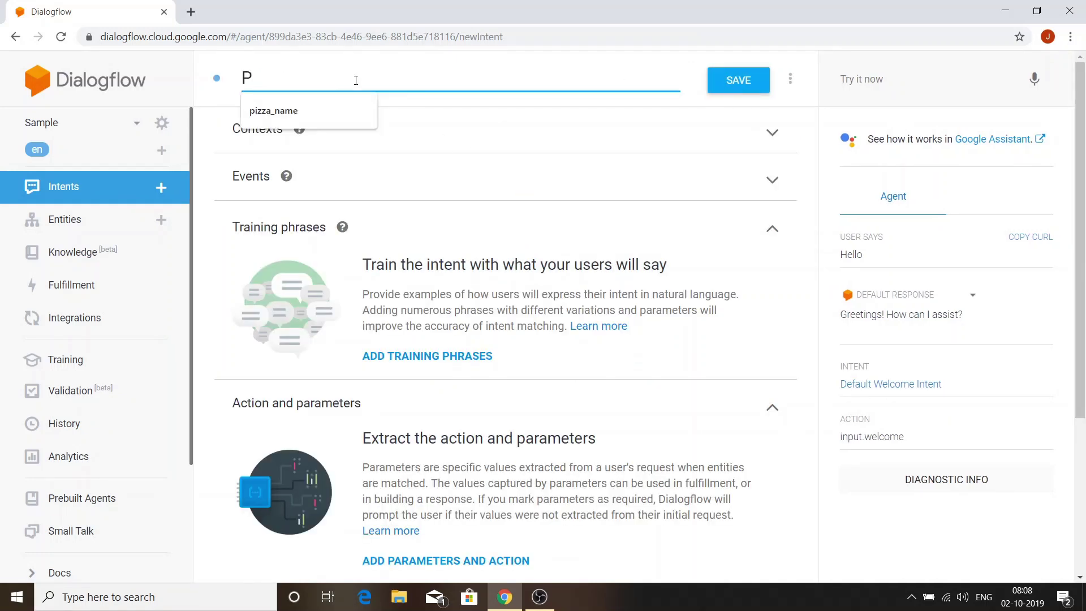
text(izza)
click(513, 150)
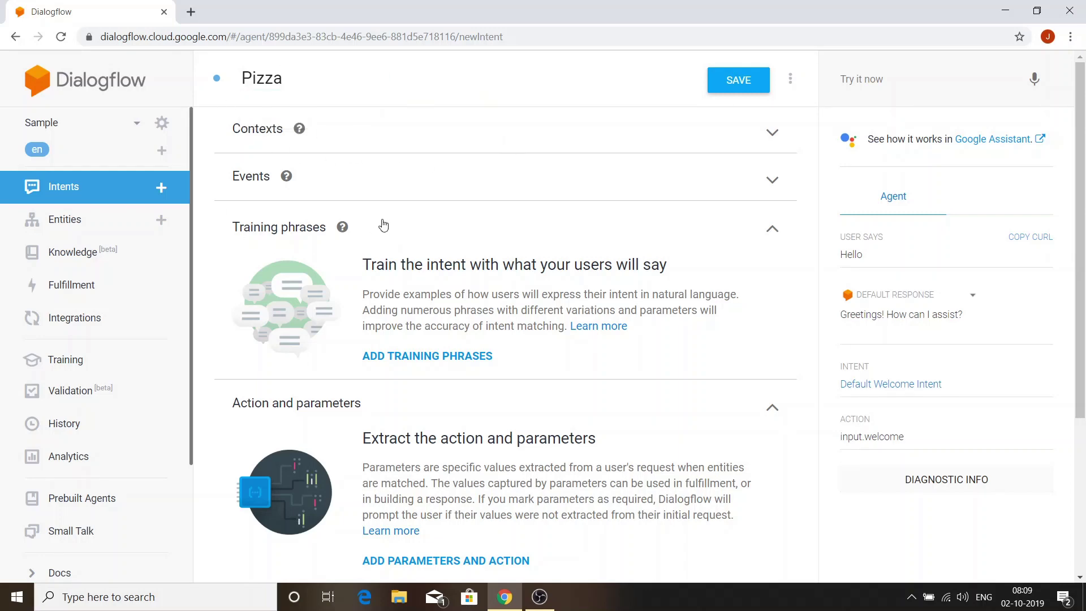
Add the training phrases "Pizza", "I am hungry I need a pizza" and "I am looking for a pizza" to the intent
click(427, 356)
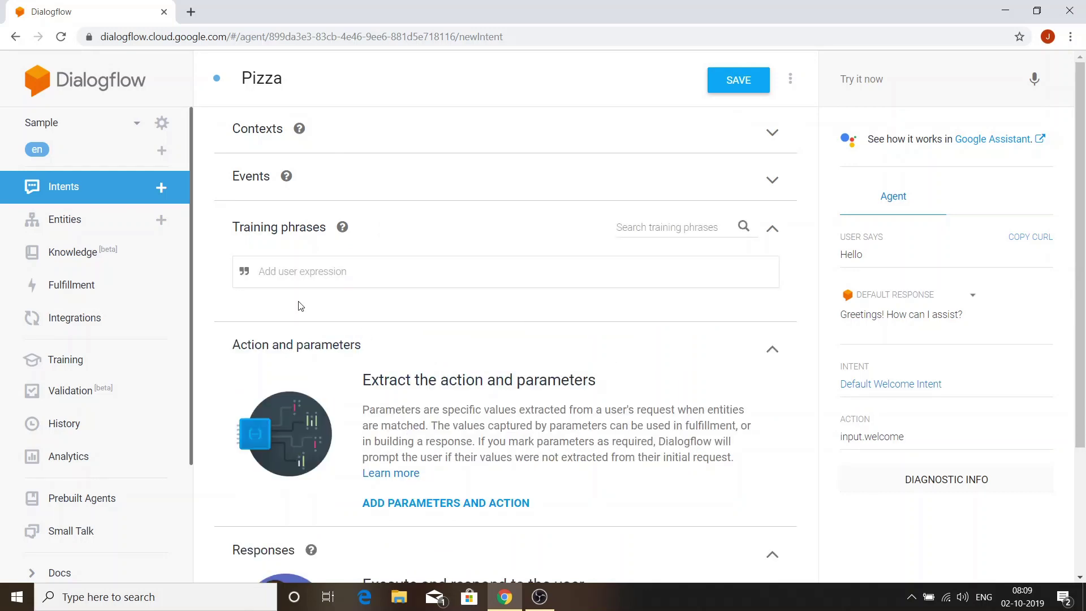
text(Pizza)
key(Return)
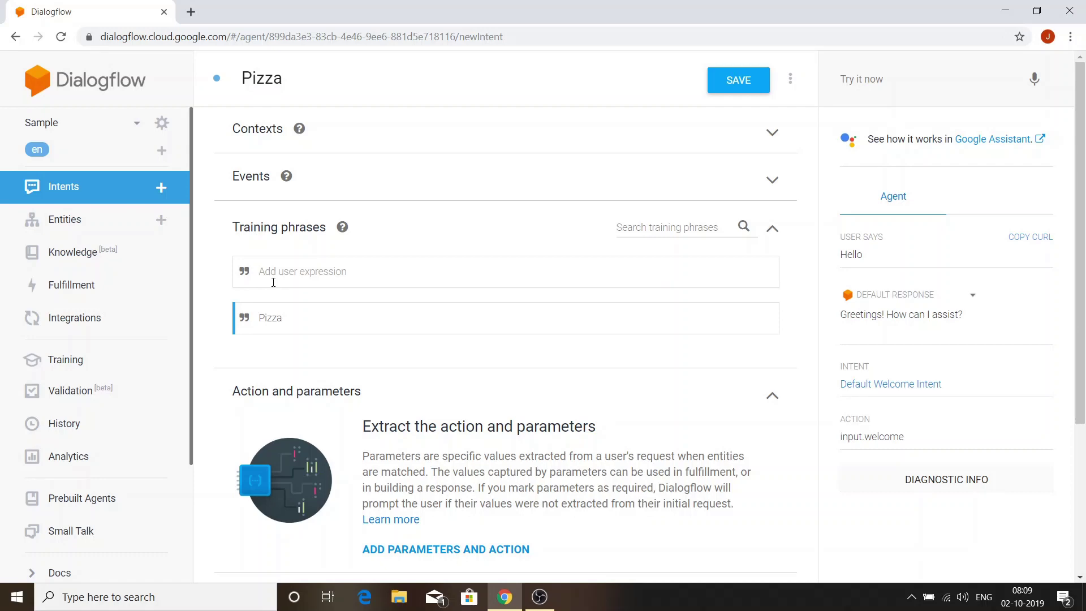
text(I am hungry I need a pizza)
key(Return)
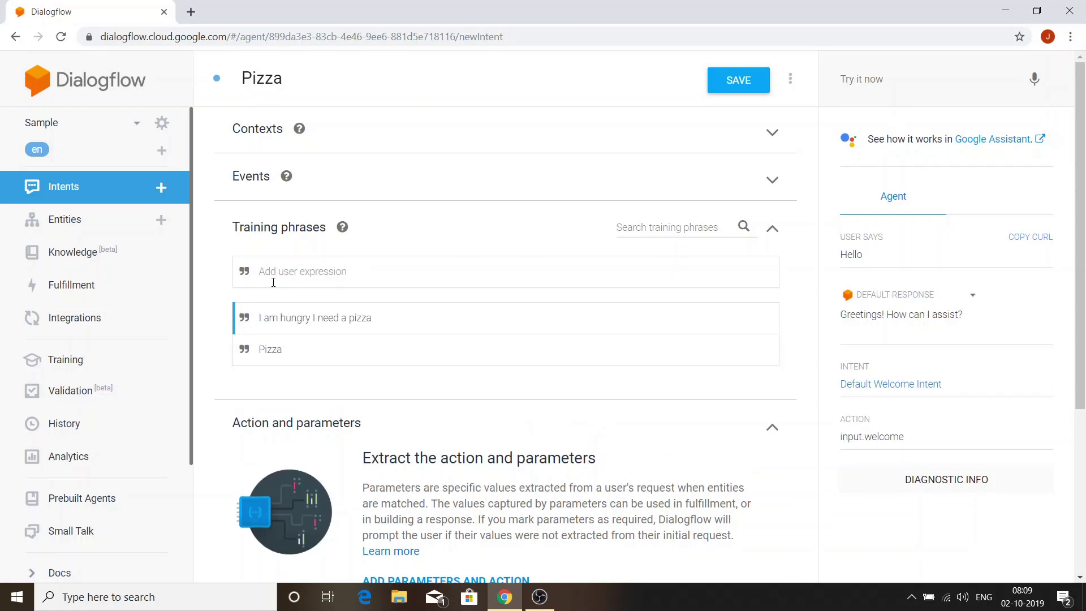
text(I am looking for a)
text( piza)
text(za)
key(Return)
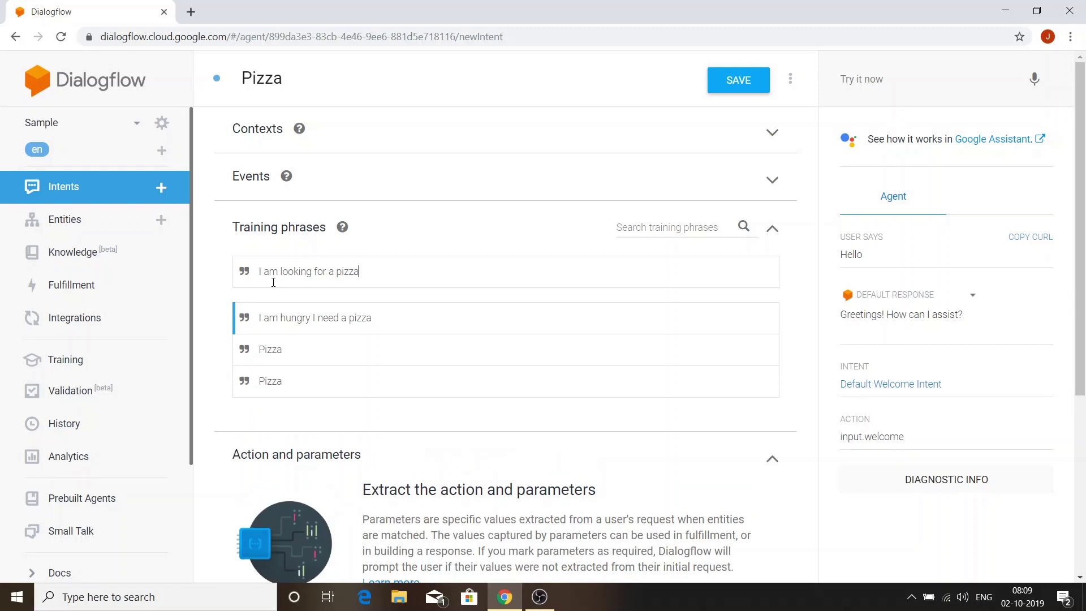
Add "I want to order a pizza" as another training phrase of the Pizza intent
text(WHa)
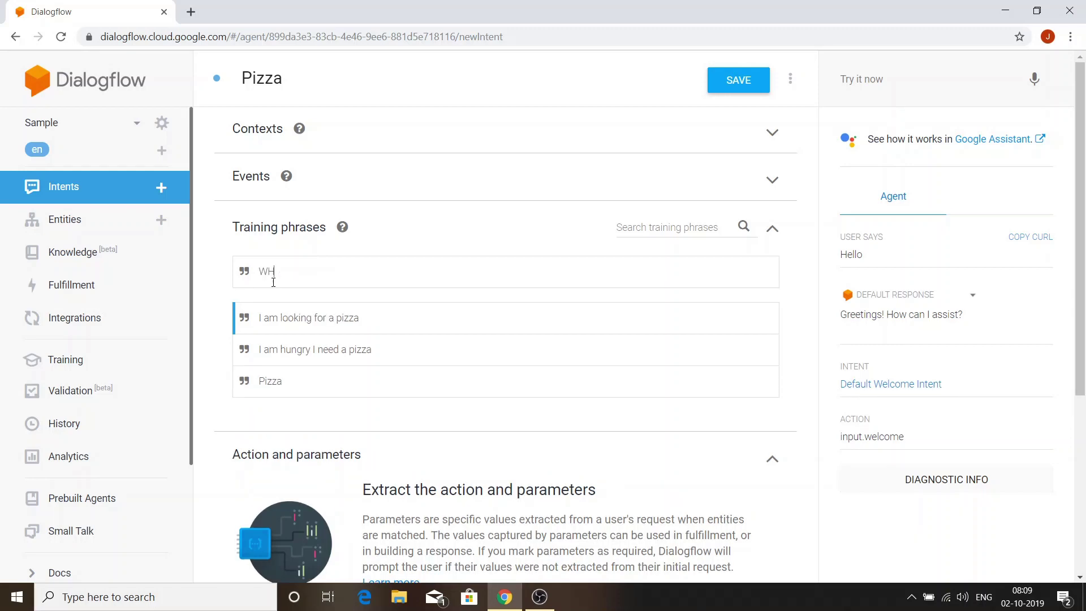
key(BackSpace)
key(BackSpace)
key(BackSpace)
text(I want to oder a)
key(BackSpace)
key(BackSpace)
key(BackSpace)
key(BackSpace)
key(BackSpace)
text(rder a pizza)
key(Return)
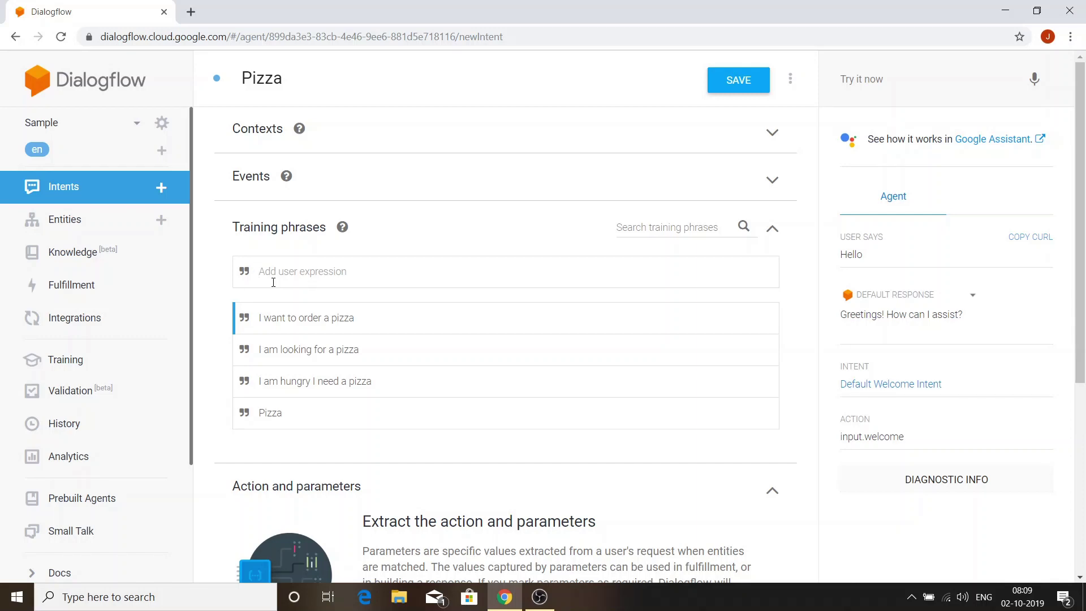
Save the Pizza intent and look over its parameter and response sections
scroll(235, 230, down, 4)
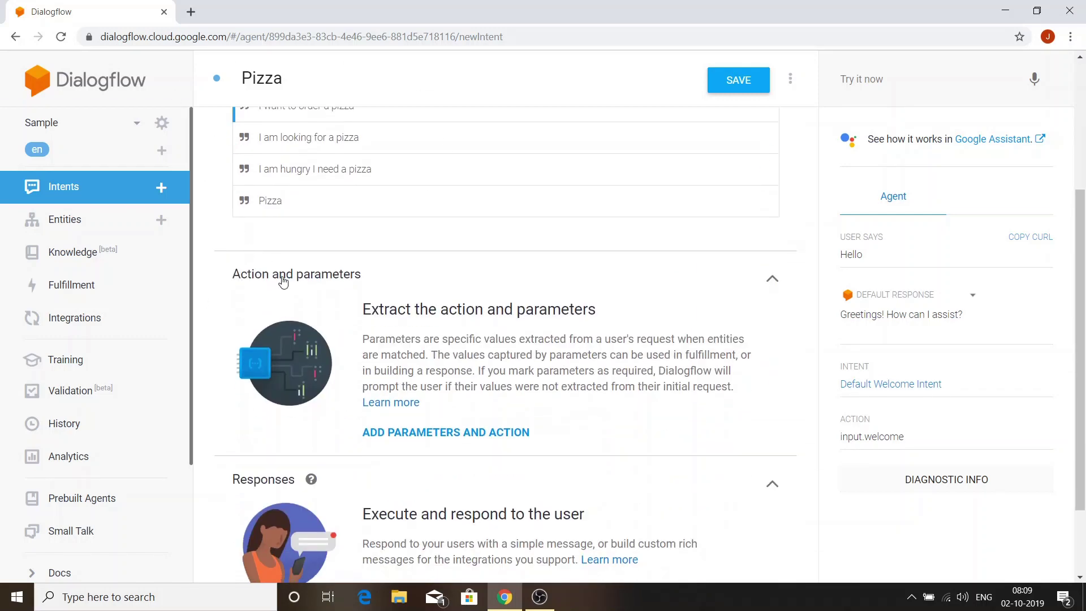
scroll(263, 199, up, 3)
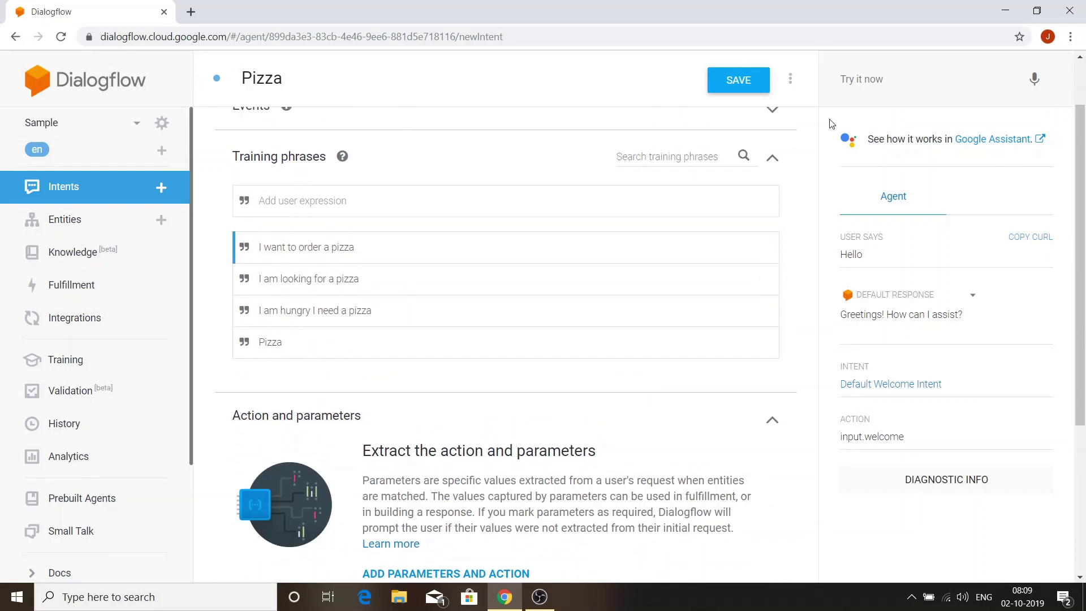
click(729, 91)
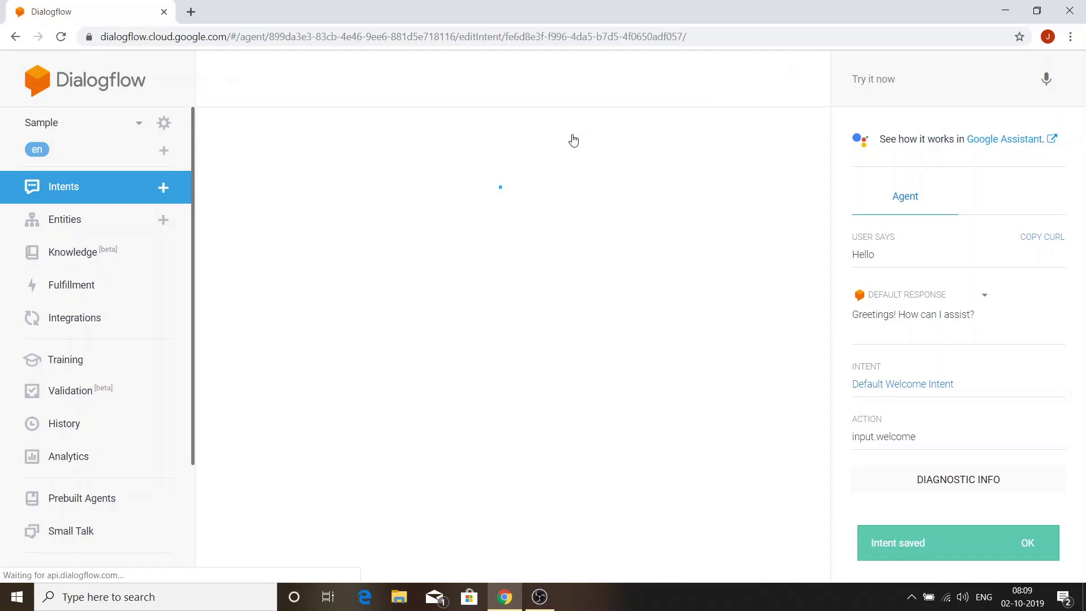
scroll(516, 213, down, 7)
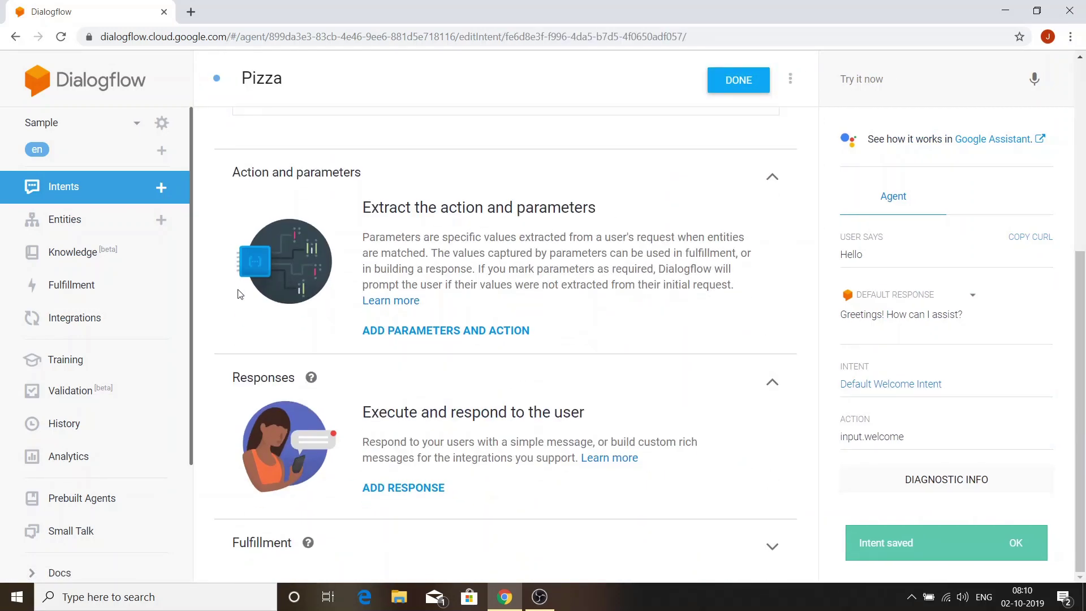
scroll(400, 303, up, 5)
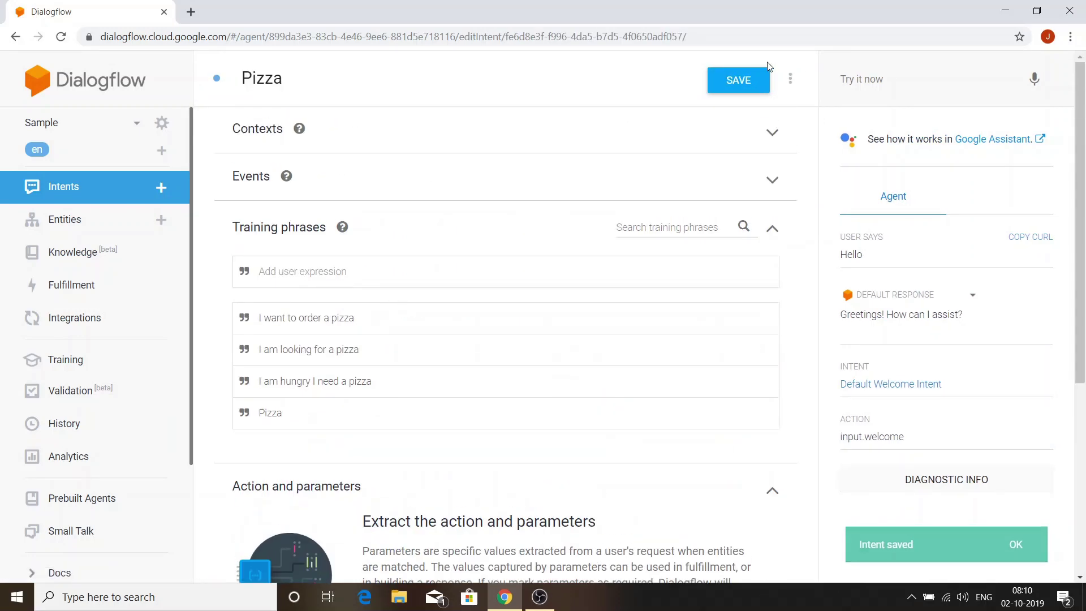
Test the agent with "Order a pizza" and check the matched intent and default response against the Pizza intent's settings
click(899, 87)
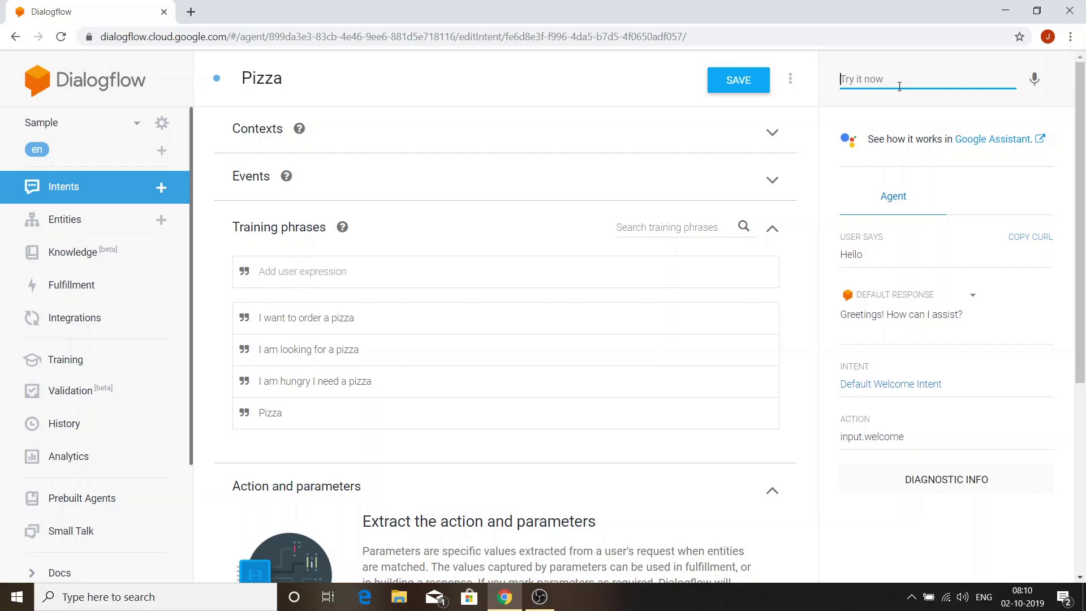
click(900, 86)
text(O)
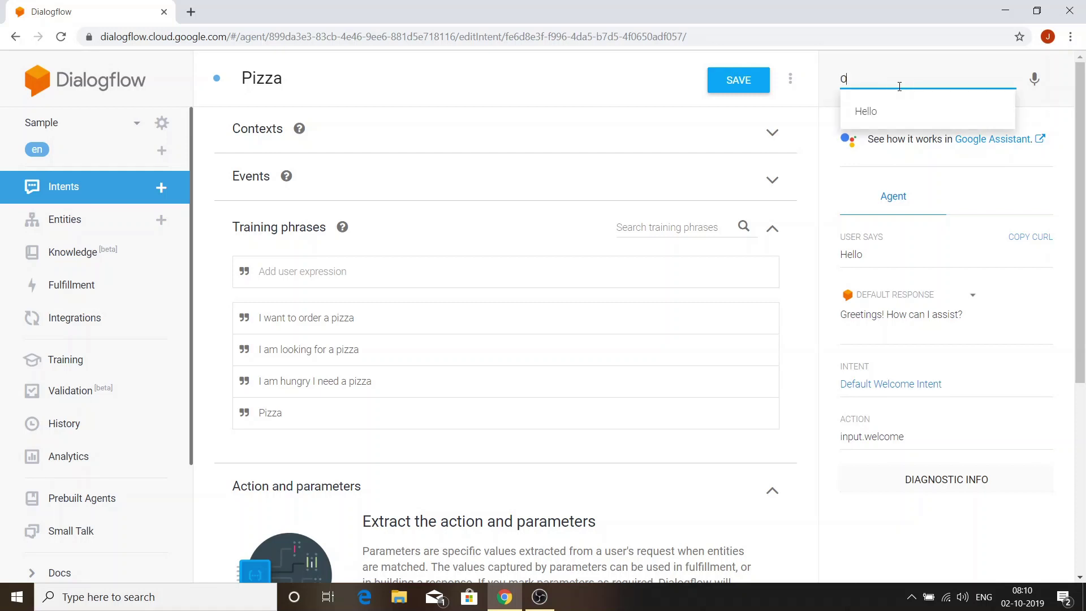
text(rder a pizza)
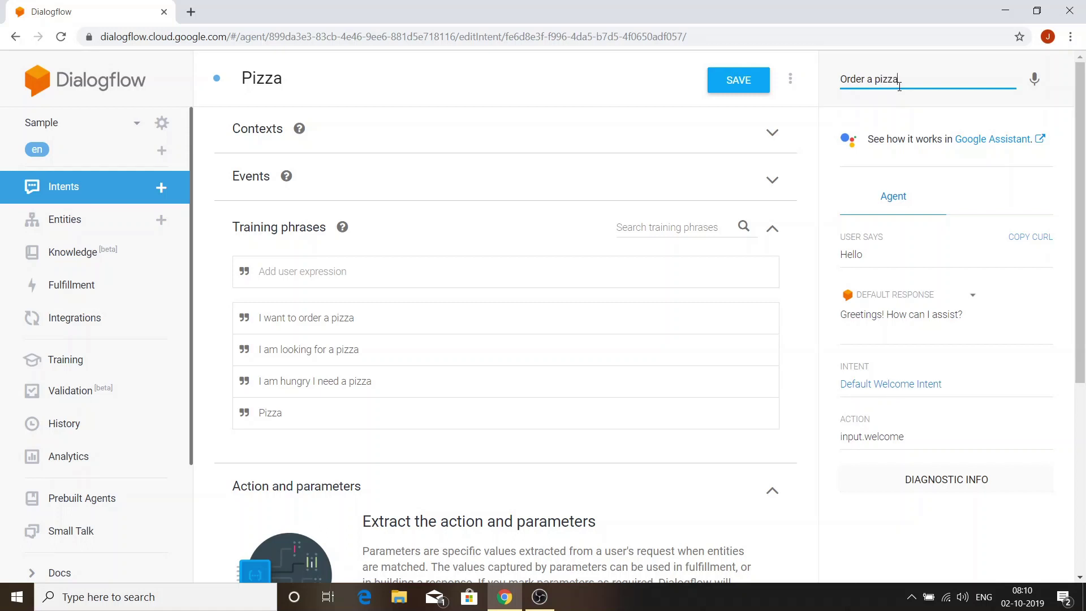
key(Return)
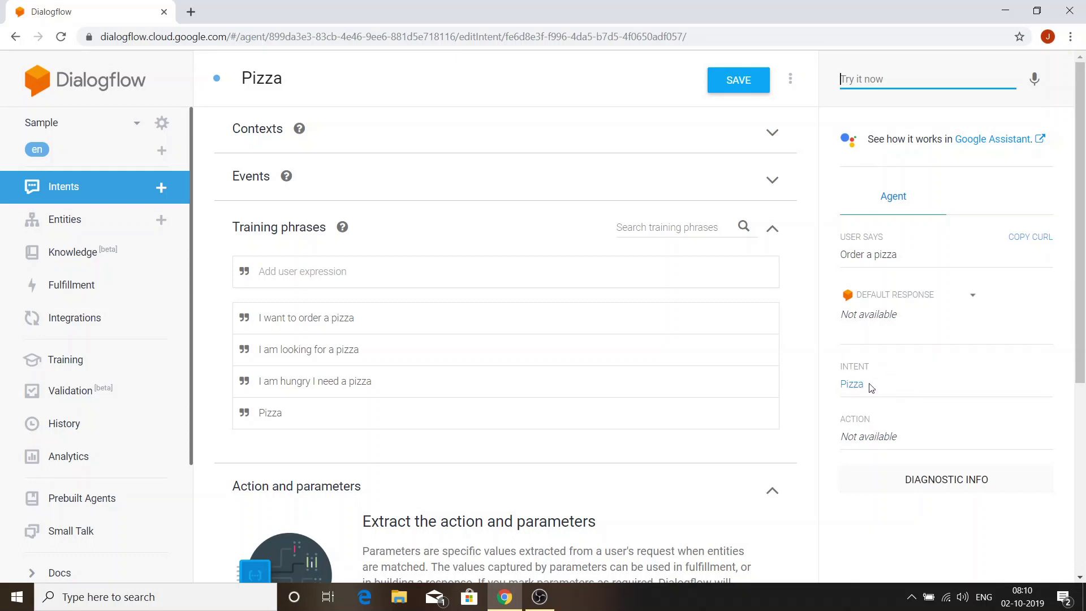
click(841, 319)
triple_click(933, 317)
click(825, 341)
scroll(548, 352, down, 5)
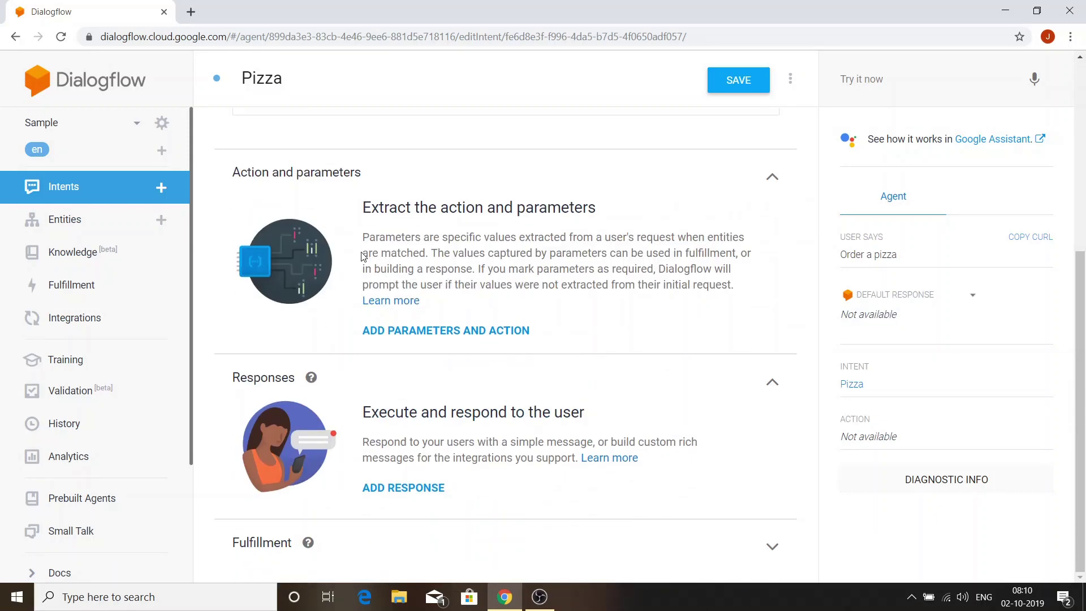
scroll(360, 255, up, 5)
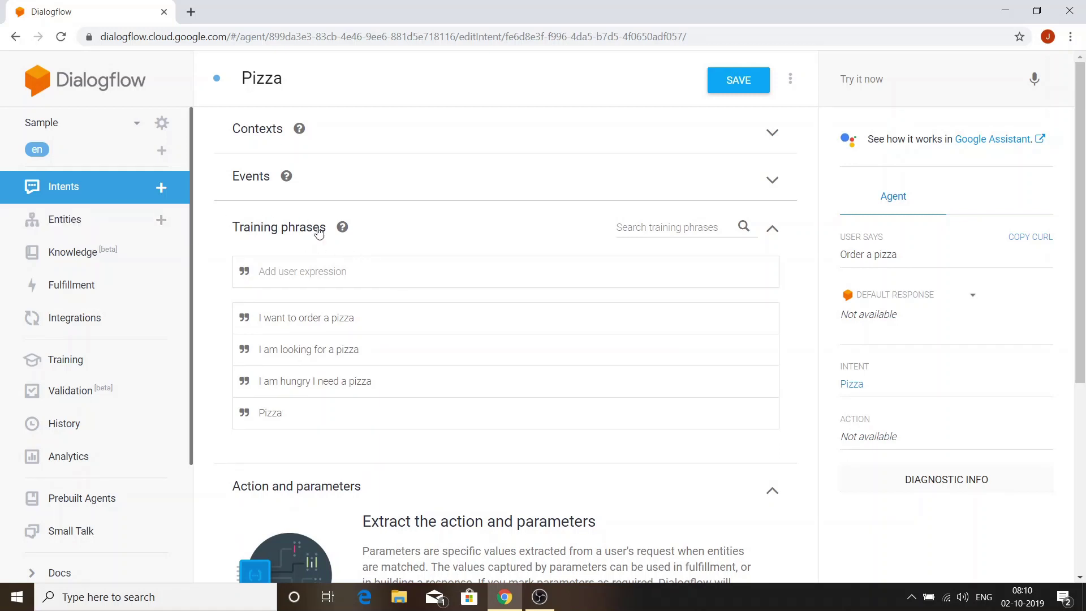
Create a new entity named pizza_name in the agent
click(74, 231)
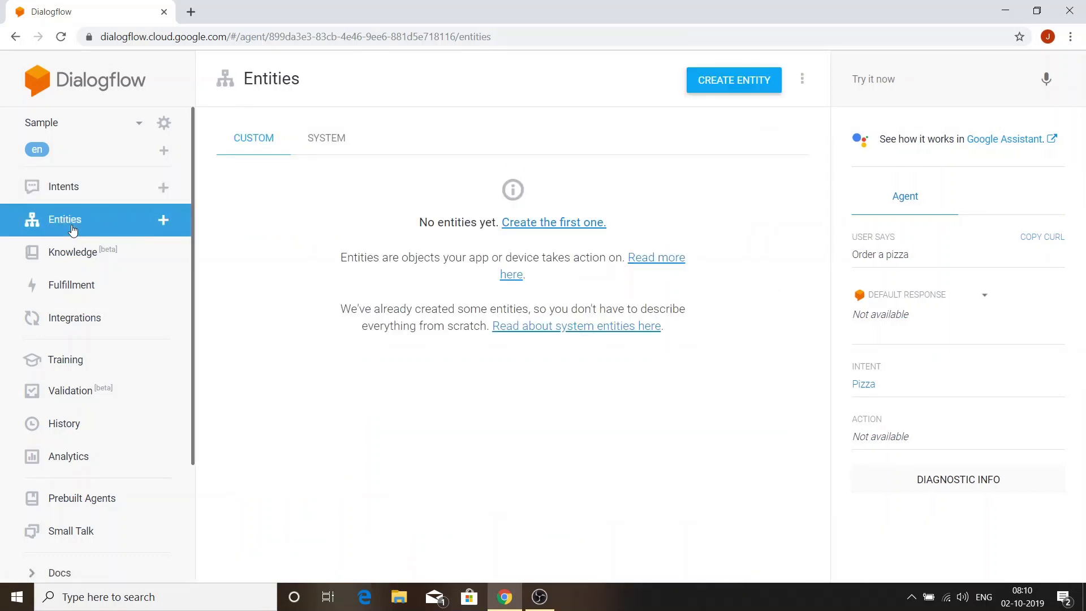
click(702, 82)
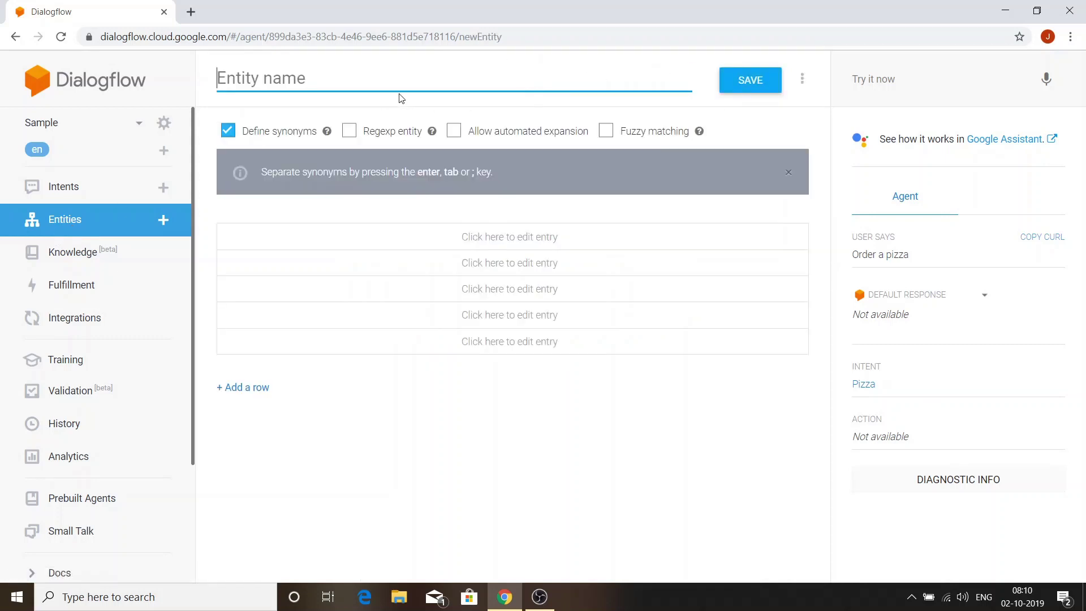
text(pizza_name)
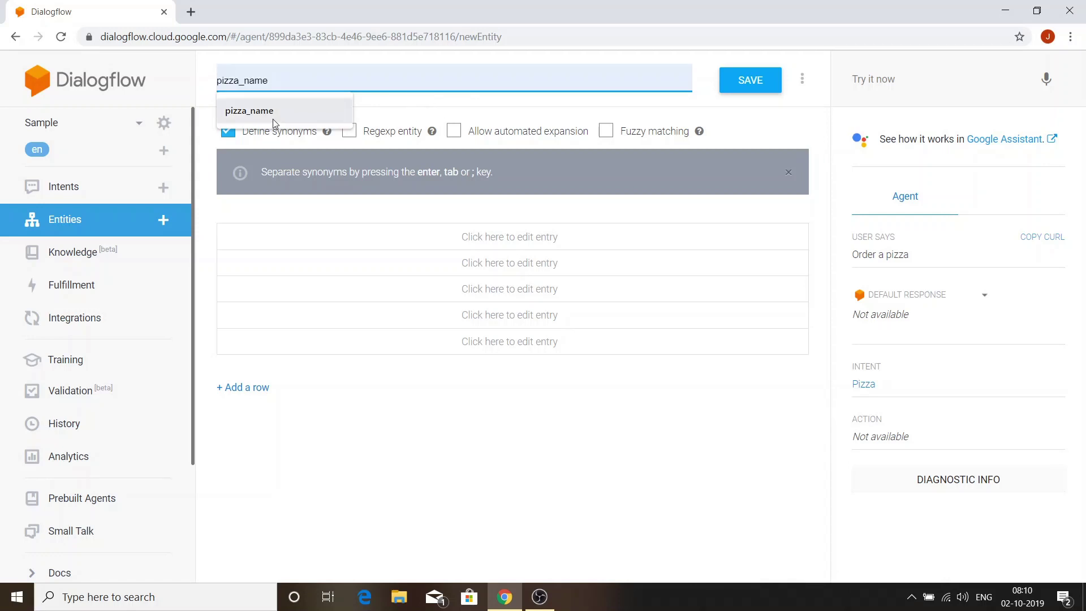
click(273, 116)
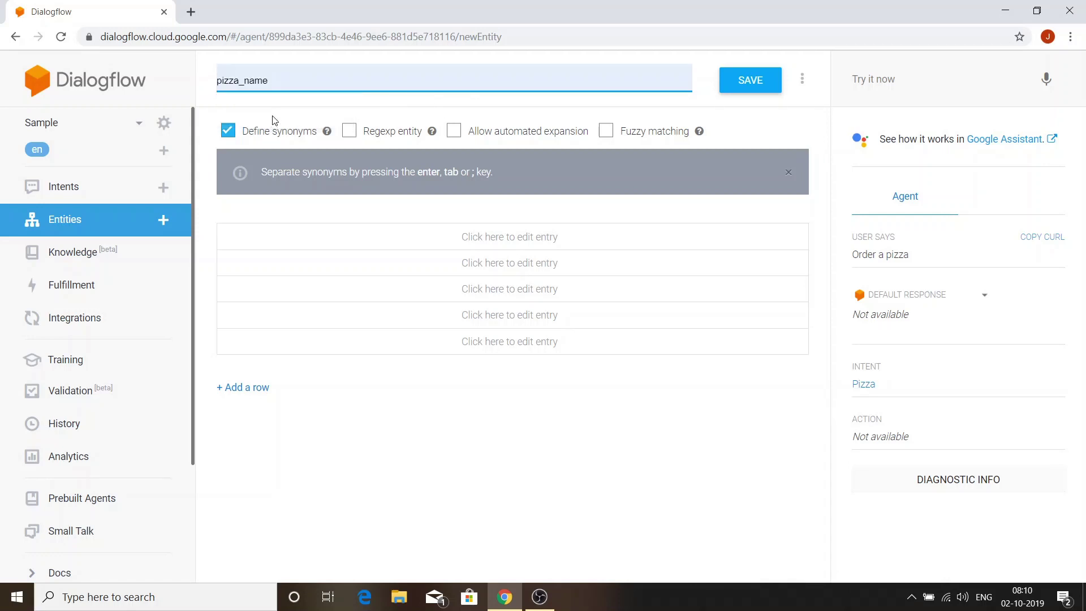
Search Google for "pizza names" in a new browser tab and copy Margherita into the entity's first entry as reference value
click(295, 236)
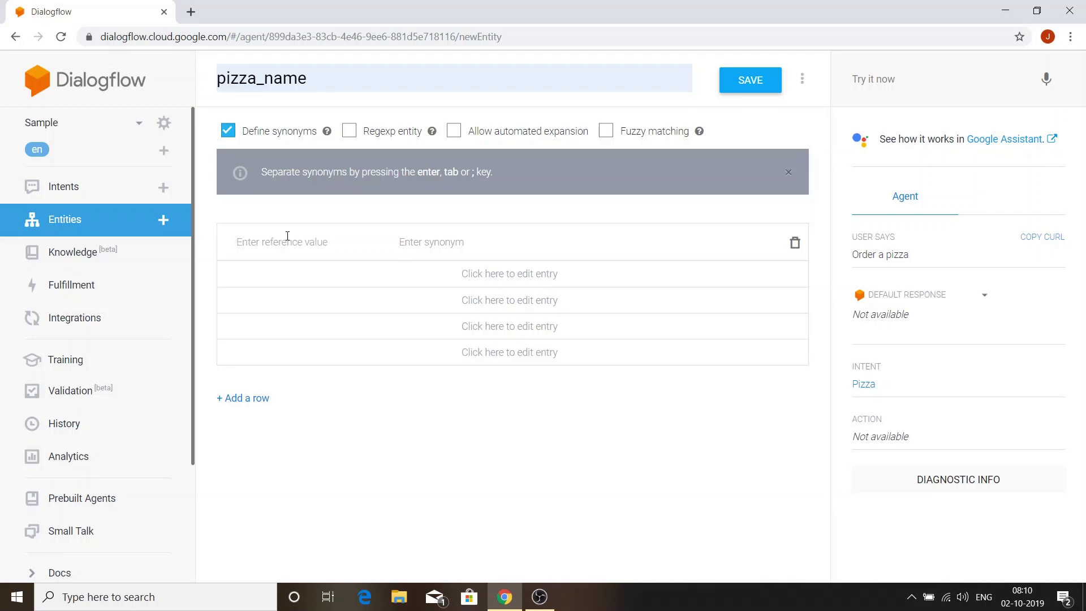
click(189, 8)
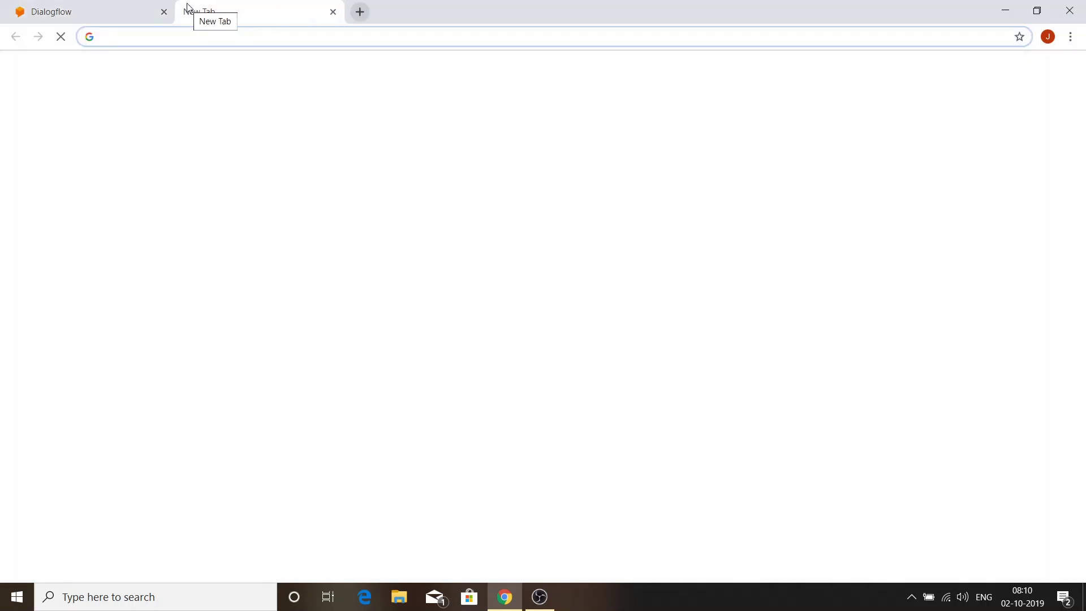
text(pizza hut)
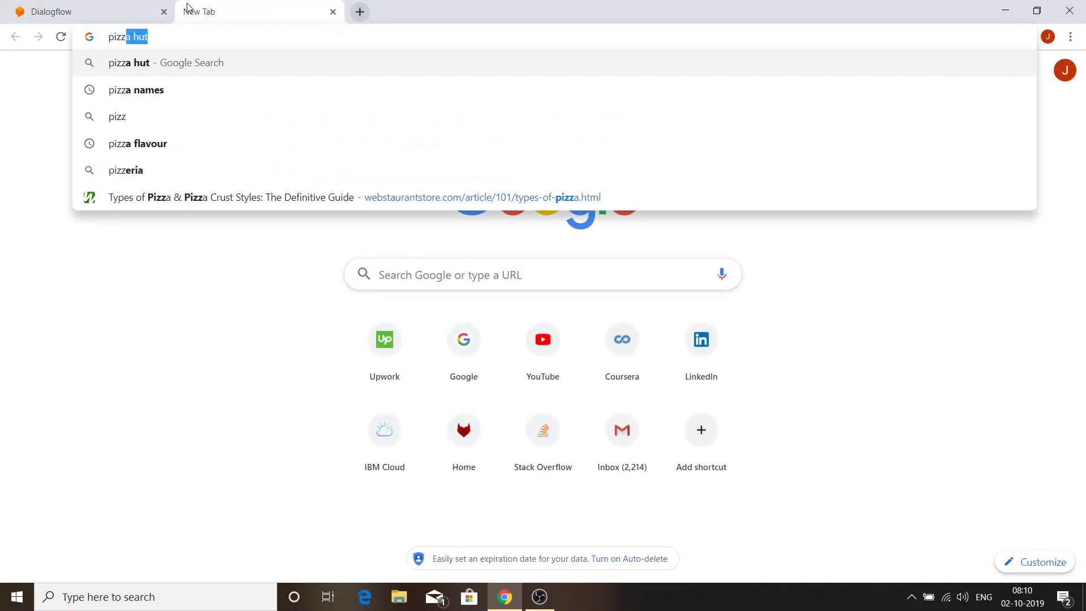
key(Down)
key(Return)
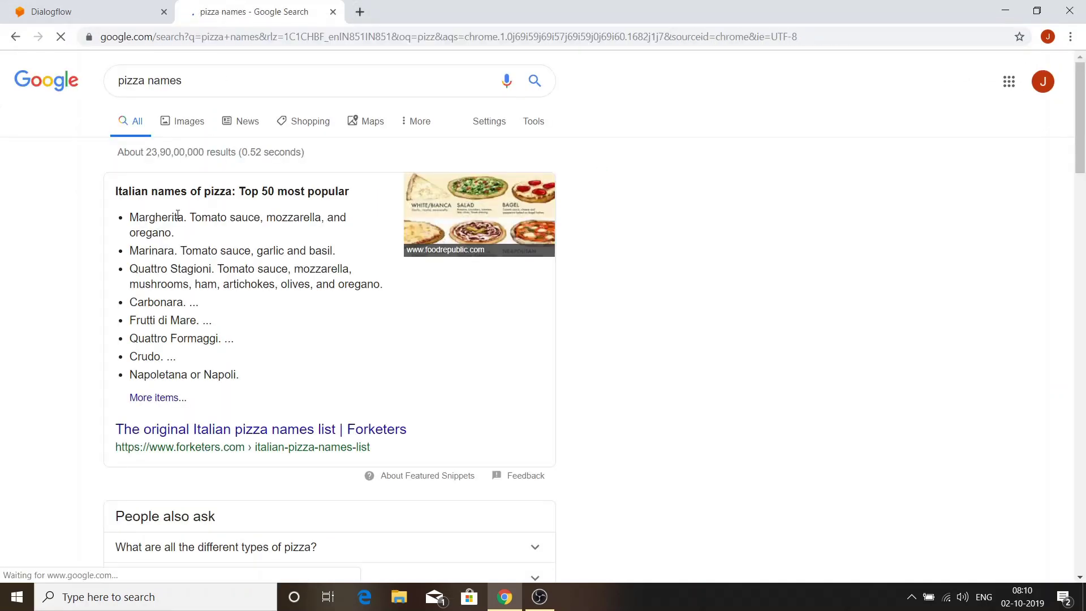
double_click(171, 217)
key(ctrl+c)
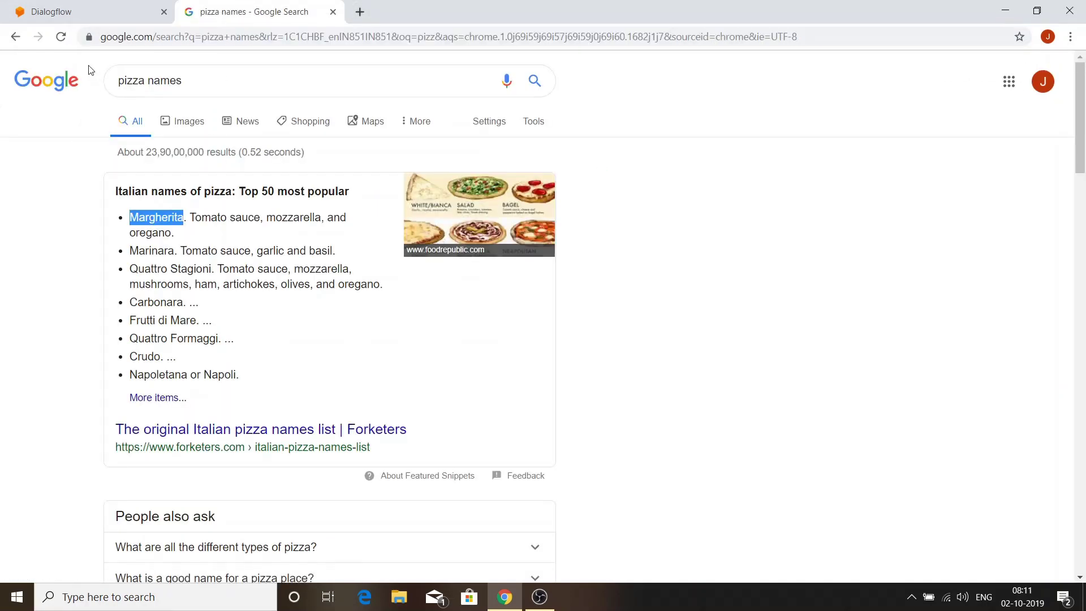
click(98, 10)
key(ctrl+v)
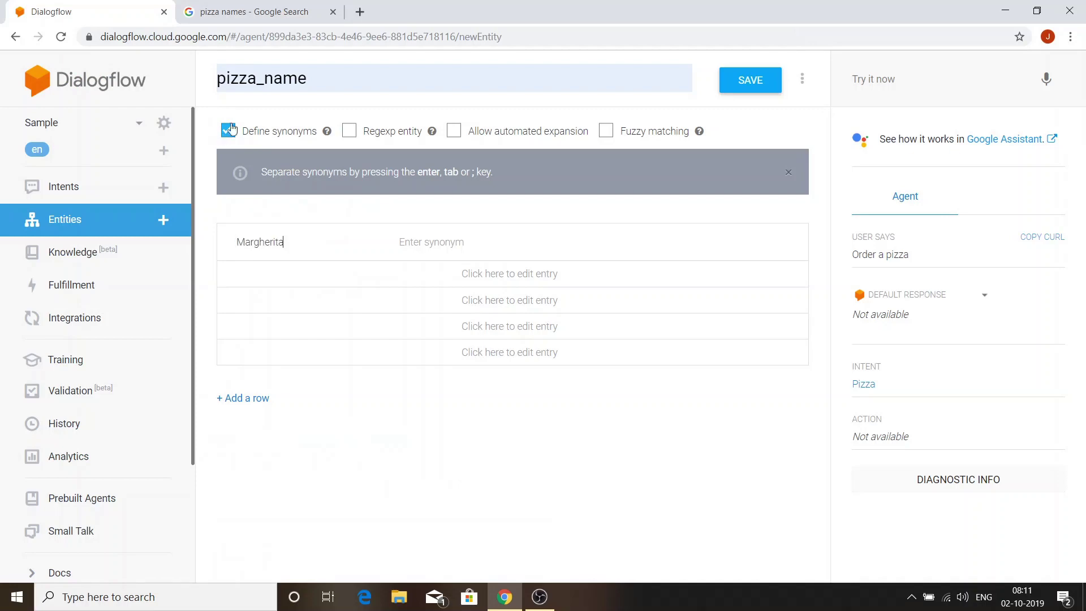
Copy Marinara from the Google results into the second entry of the pizza_name entity
click(283, 5)
double_click(145, 251)
key(ctrl+c)
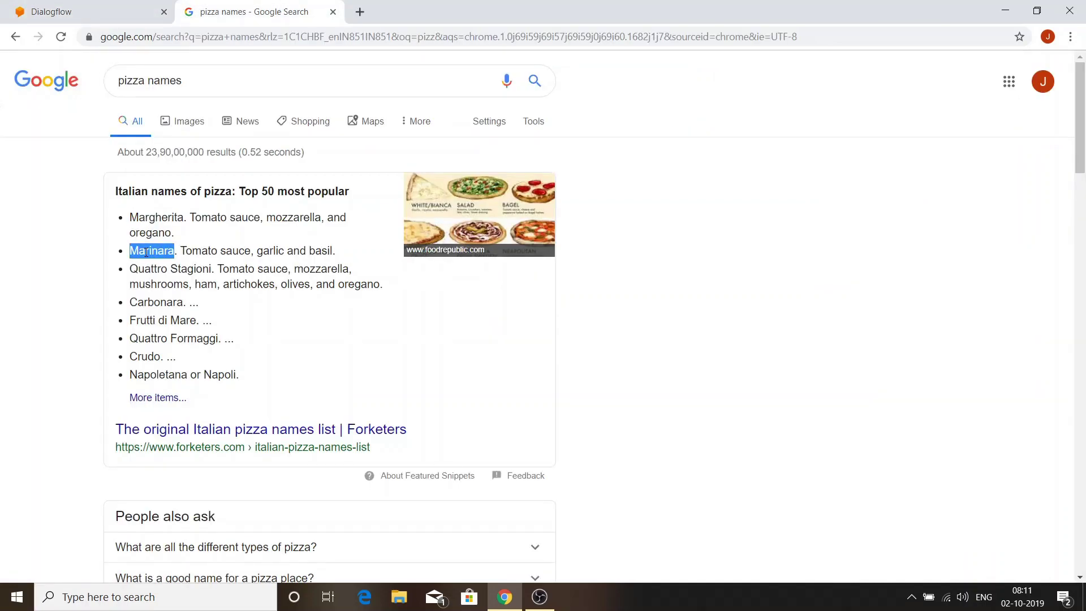
click(55, 7)
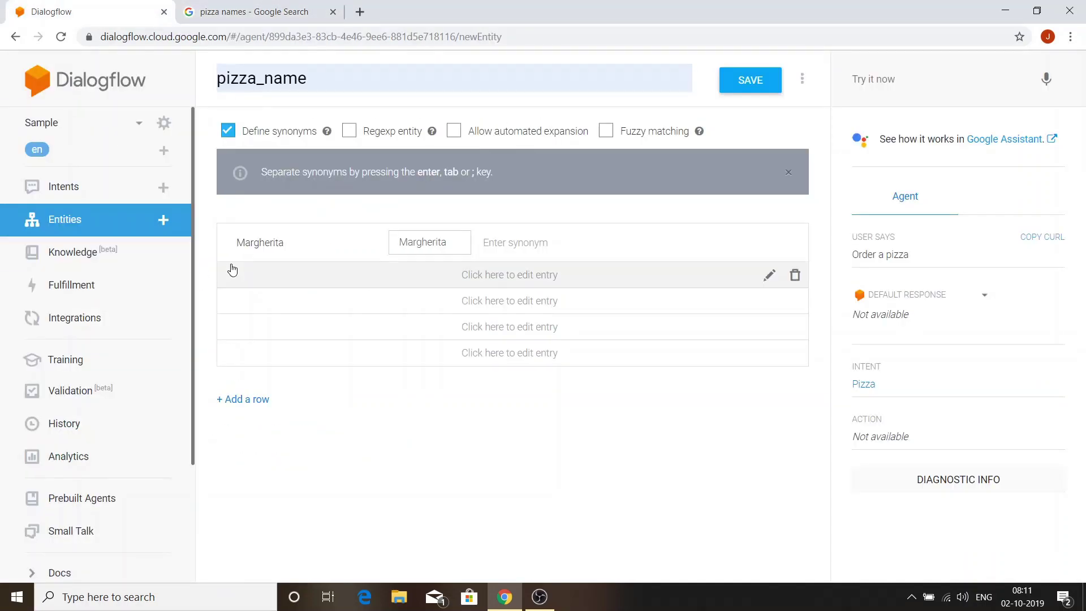
click(288, 272)
key(ctrl+v)
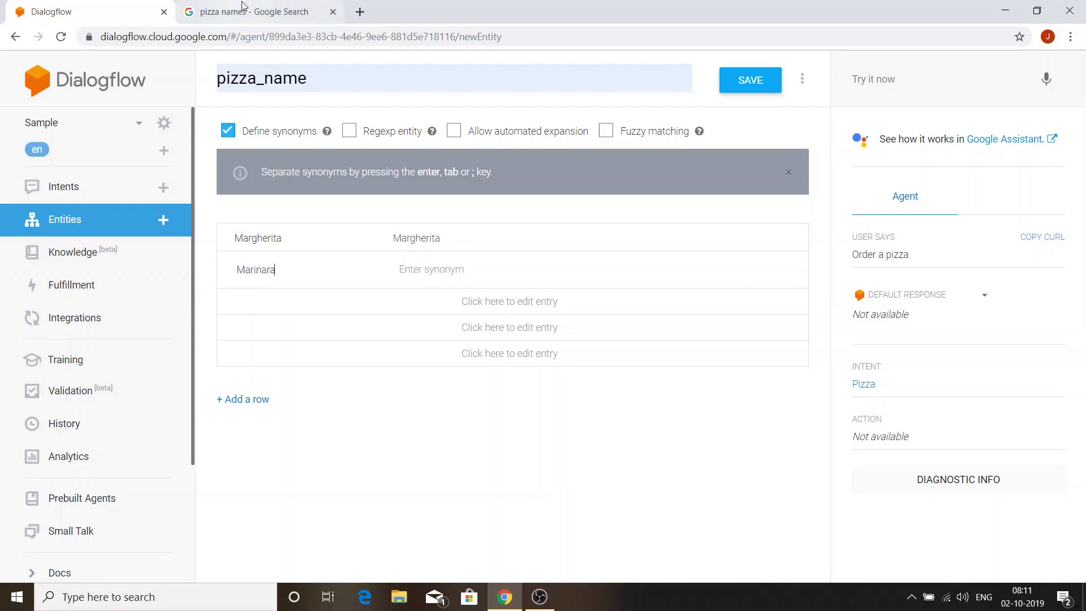
Copy Carbonara from the Google results into the entity's third entry and save the pizza_name entity
click(266, 11)
double_click(152, 304)
key(ctrl+c)
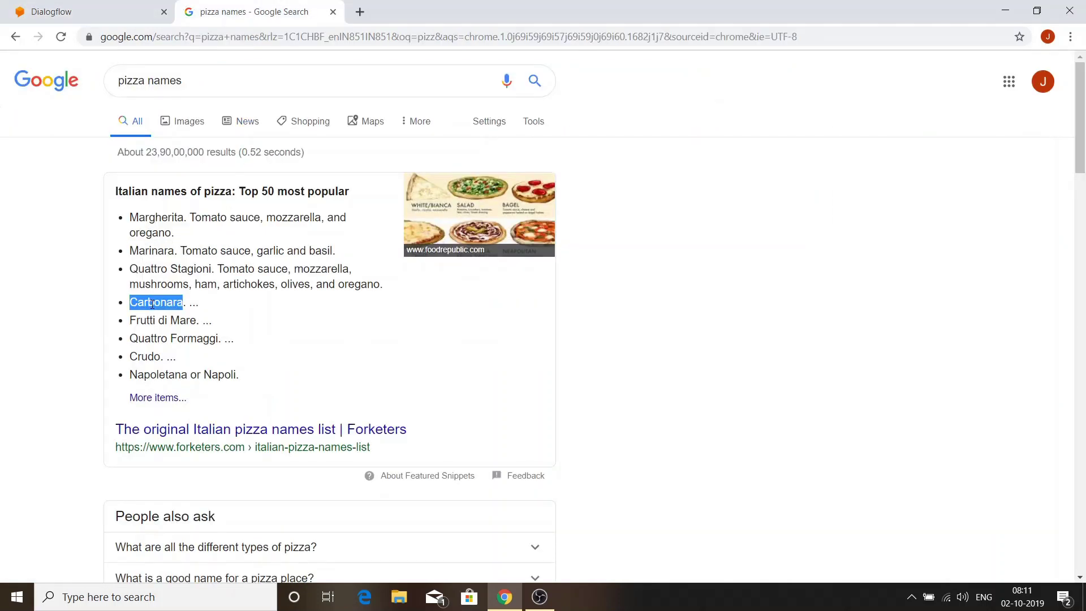
click(89, 7)
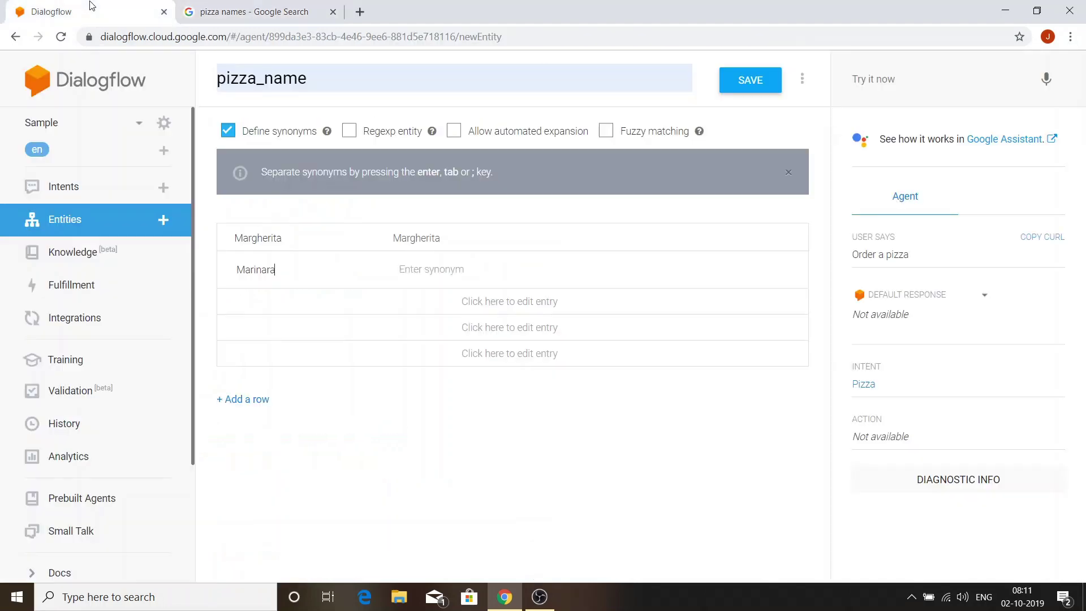
click(256, 304)
key(ctrl+v)
click(259, 331)
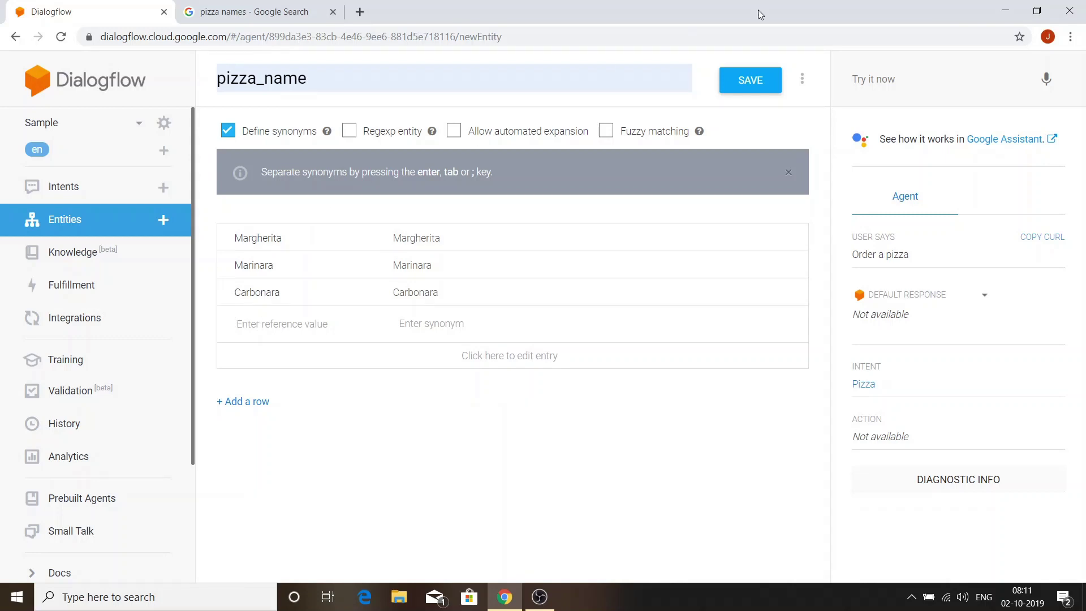
click(766, 79)
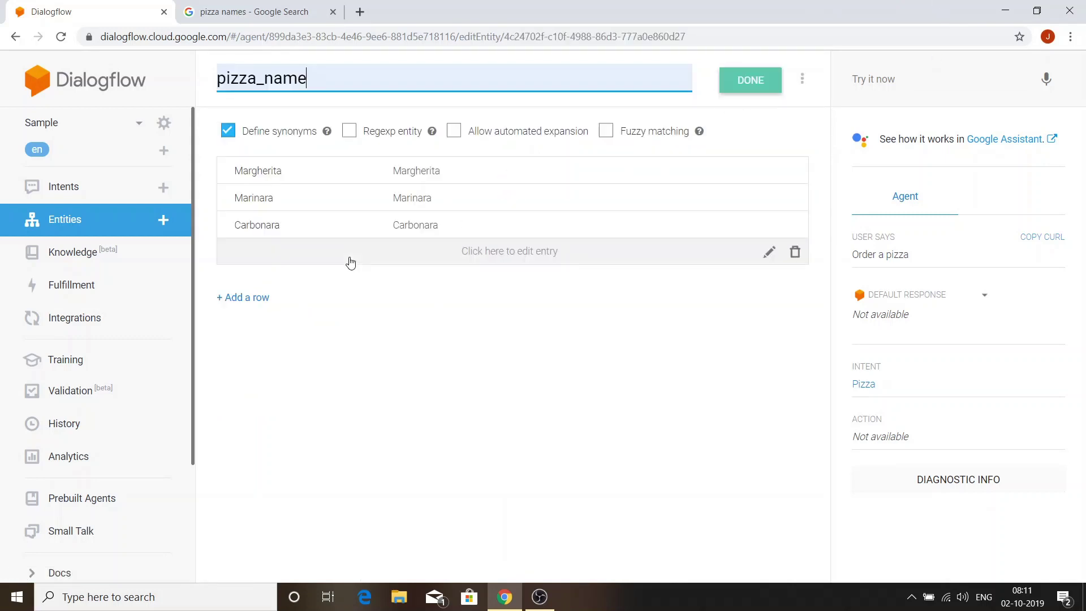
Reopen the Pizza intent and add a required parameter named pizza_name to its actions and parameters
click(80, 194)
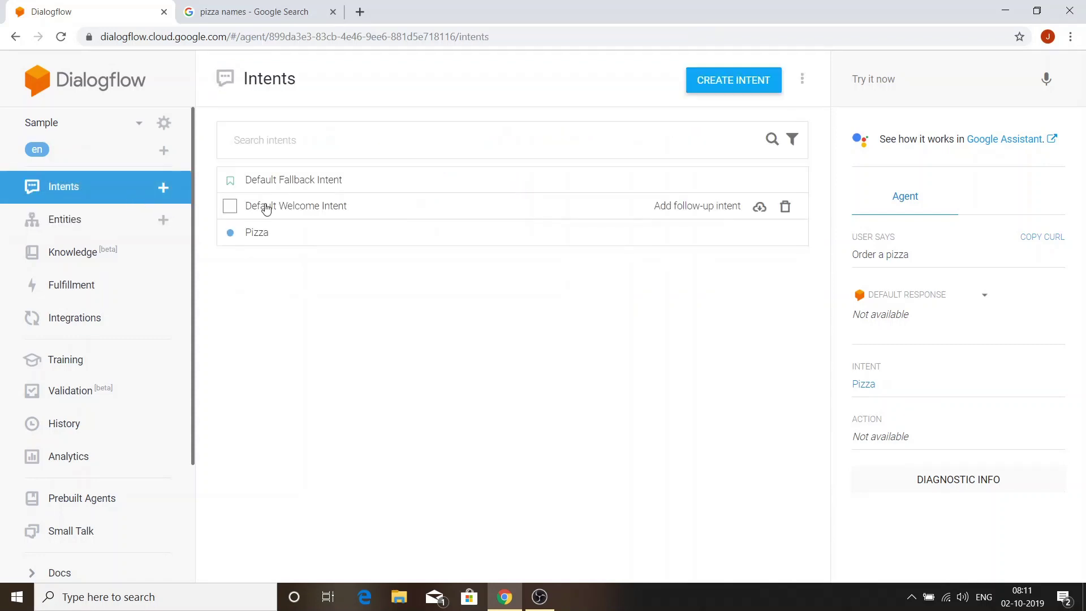
click(257, 232)
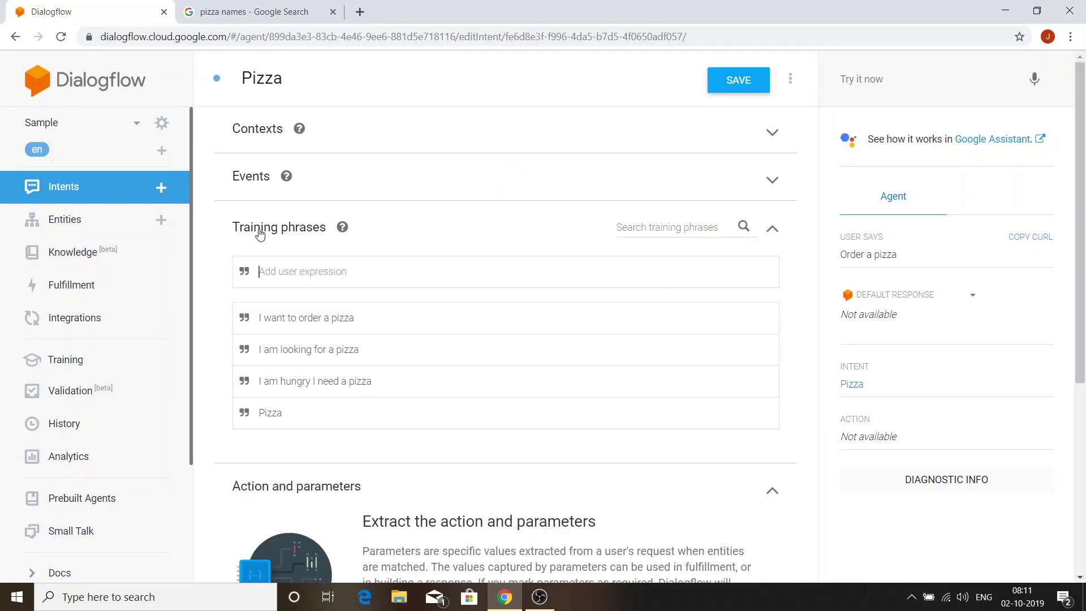
scroll(260, 234, down, 5)
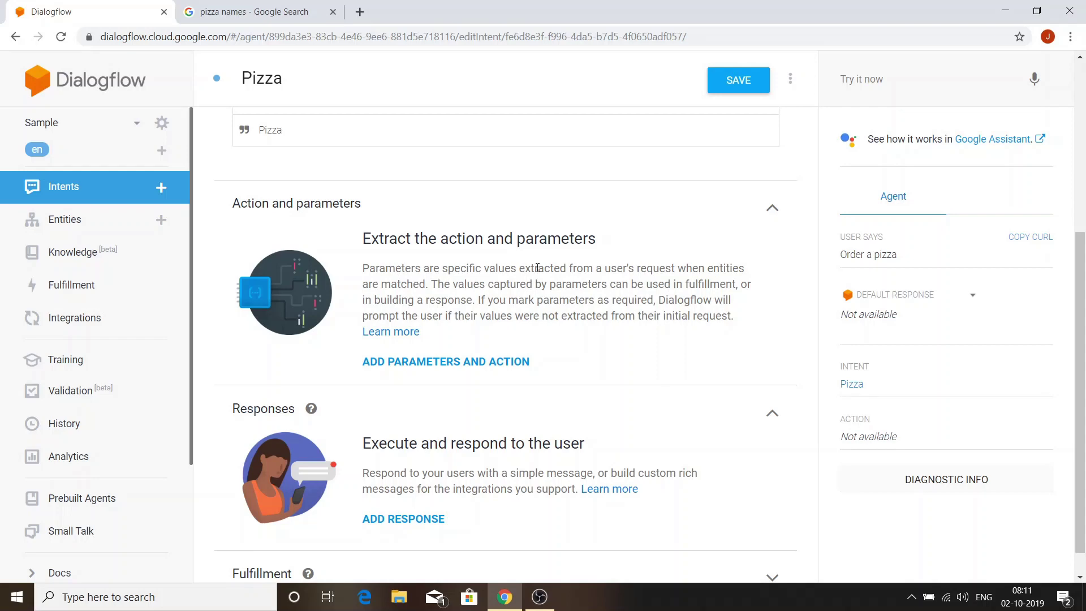
drag(520, 268, 427, 279)
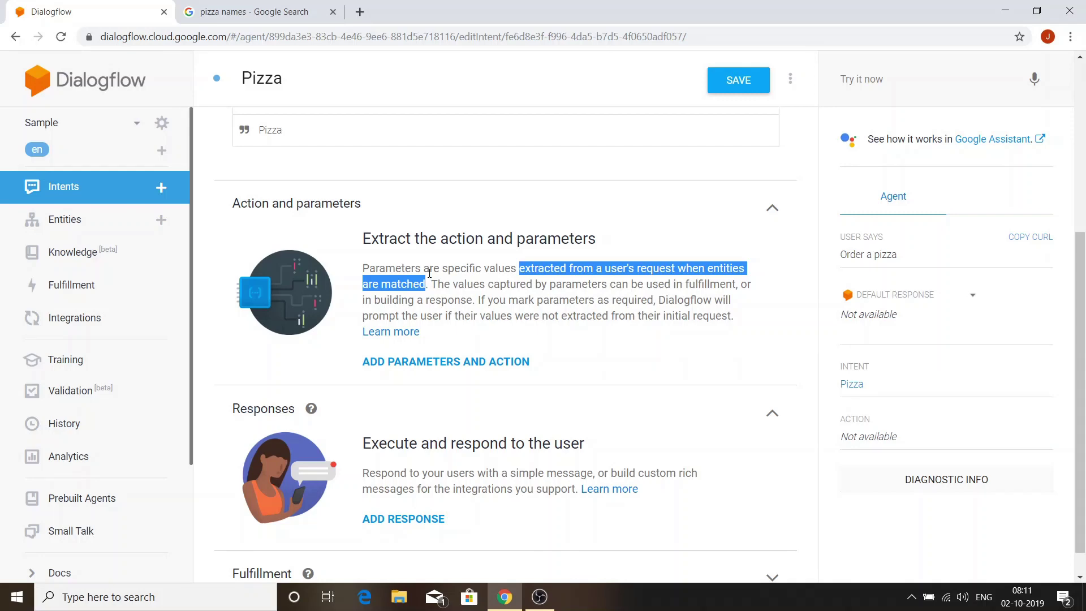
click(433, 367)
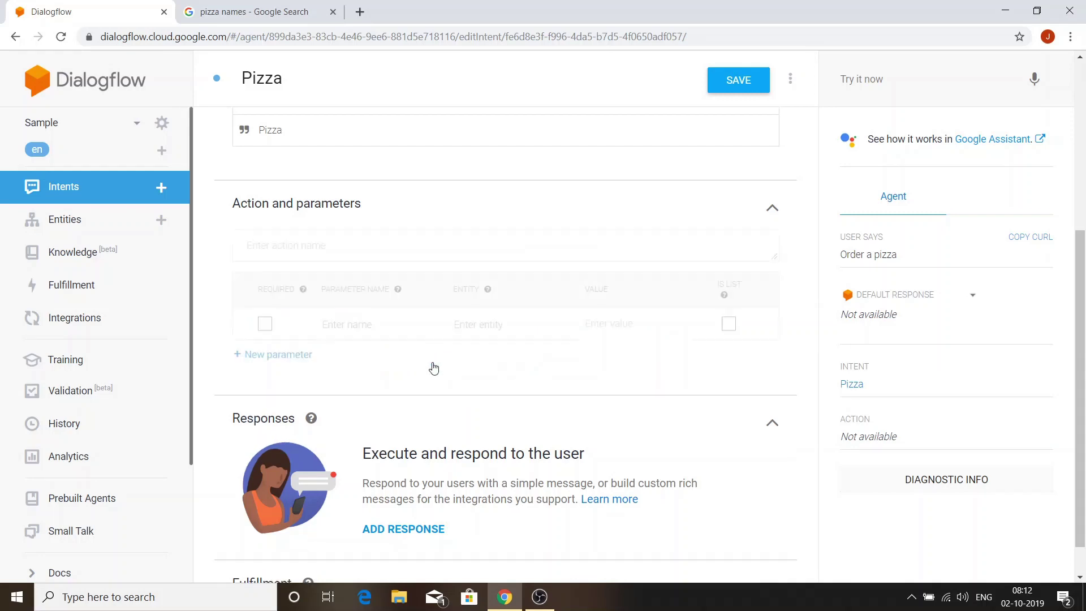
click(265, 326)
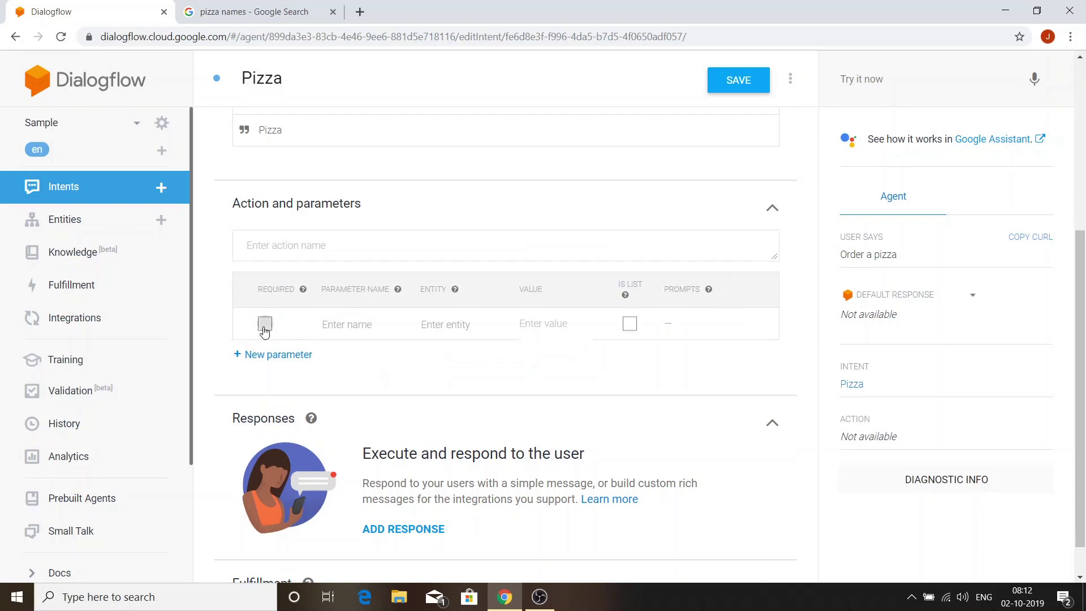
click(359, 320)
text(pizza)
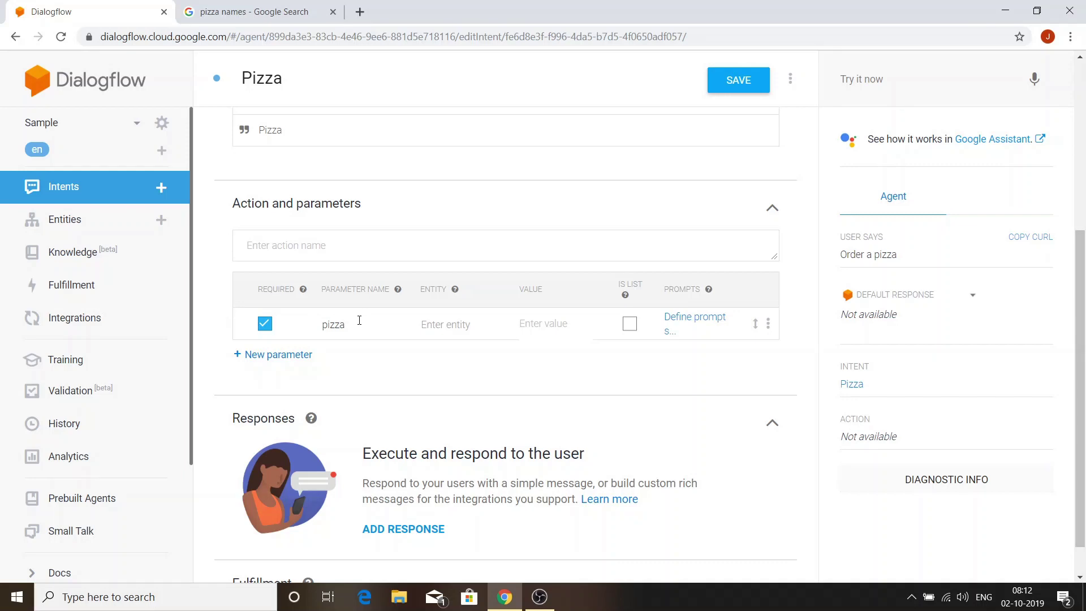
text(_name)
click(443, 324)
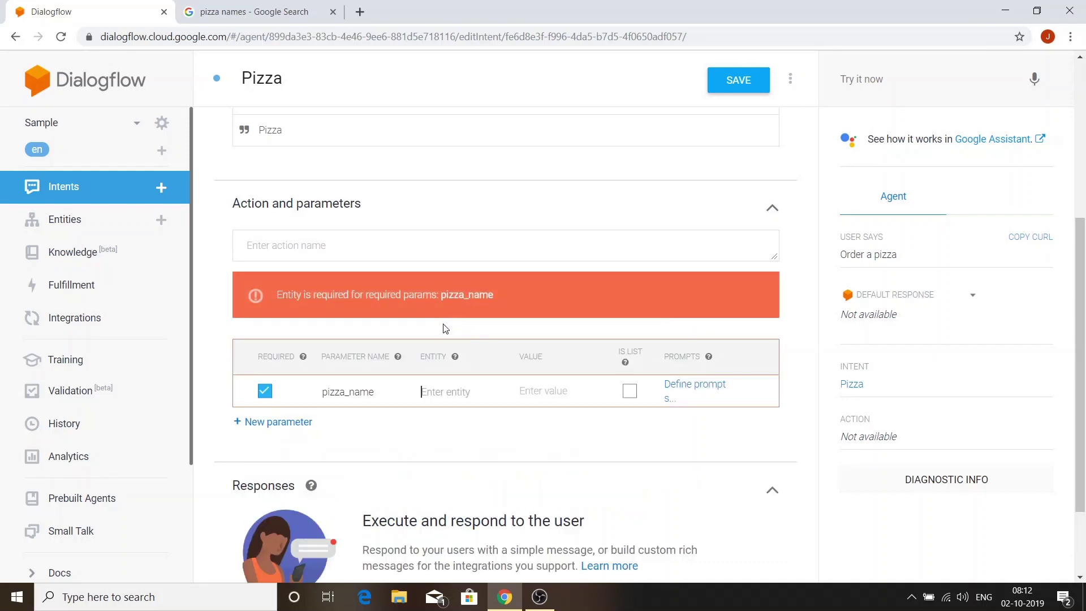
text(@)
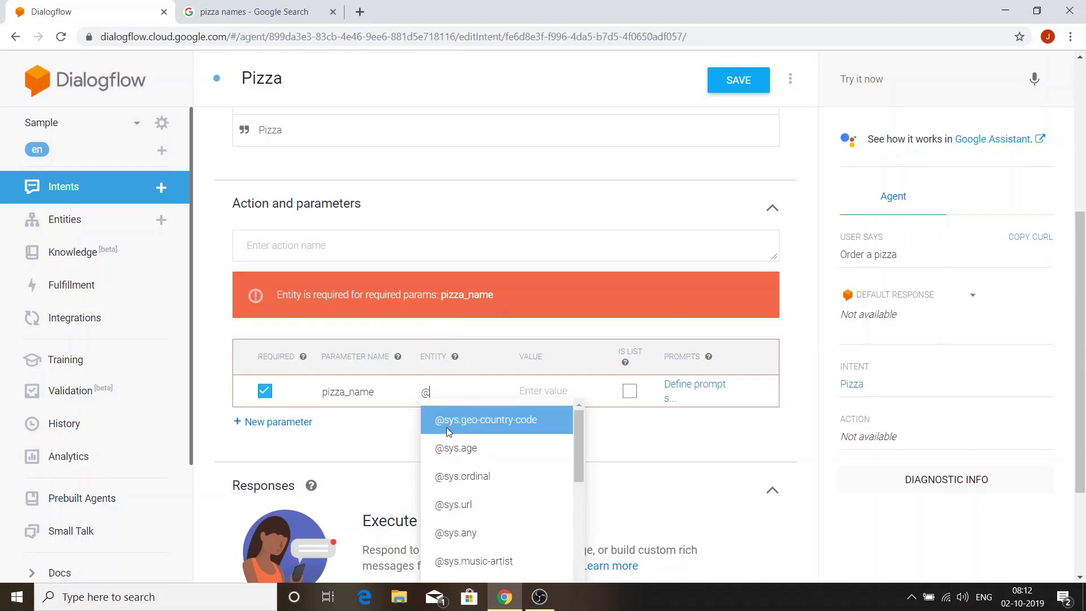
scroll(449, 433, down, 5)
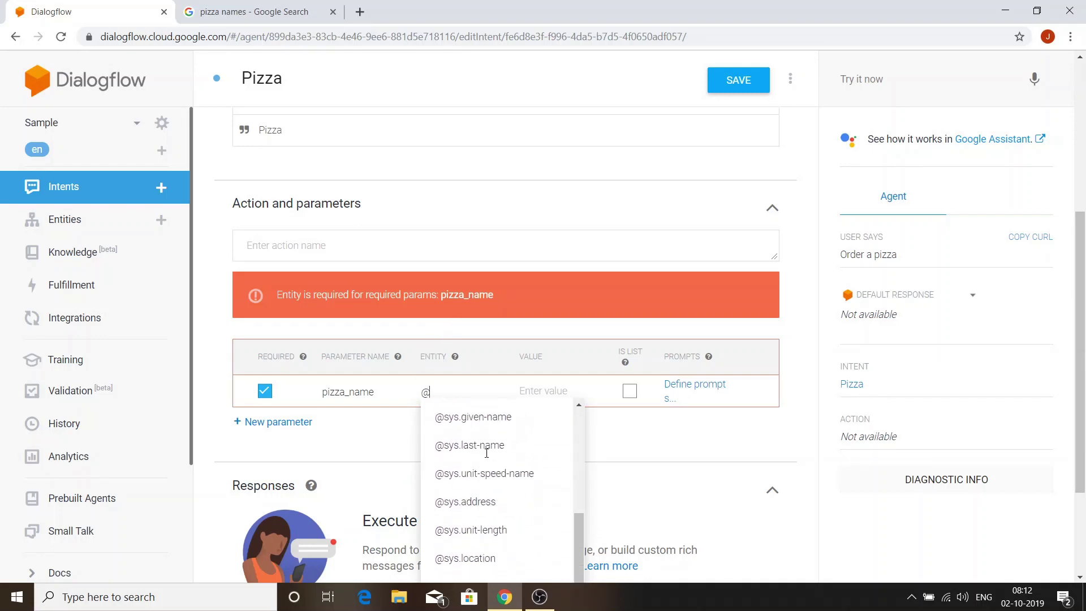
scroll(487, 452, up, 10)
scroll(693, 479, down, 1)
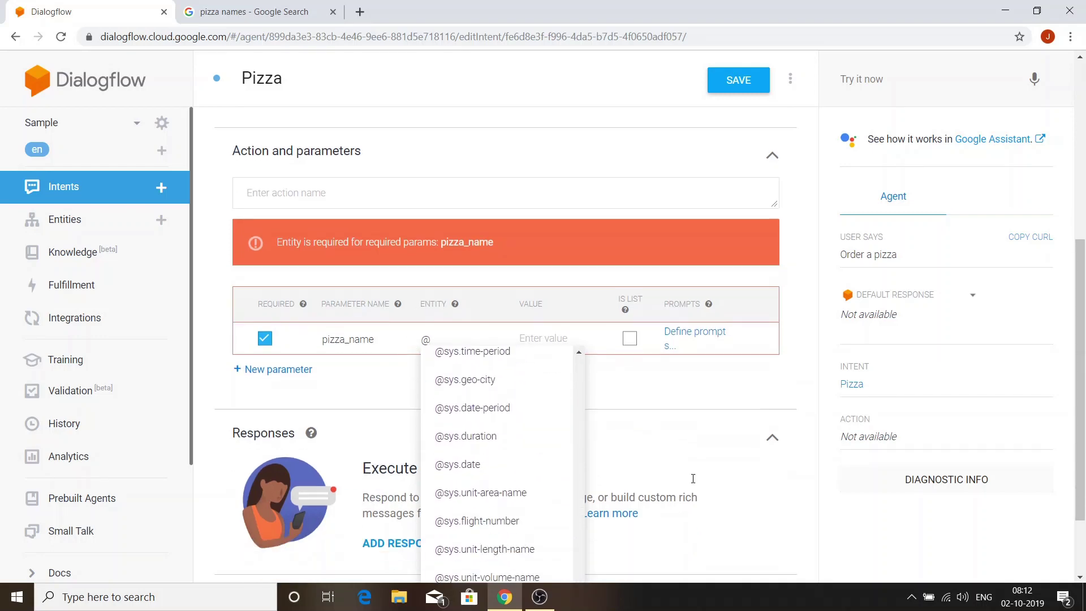
scroll(693, 479, down, 2)
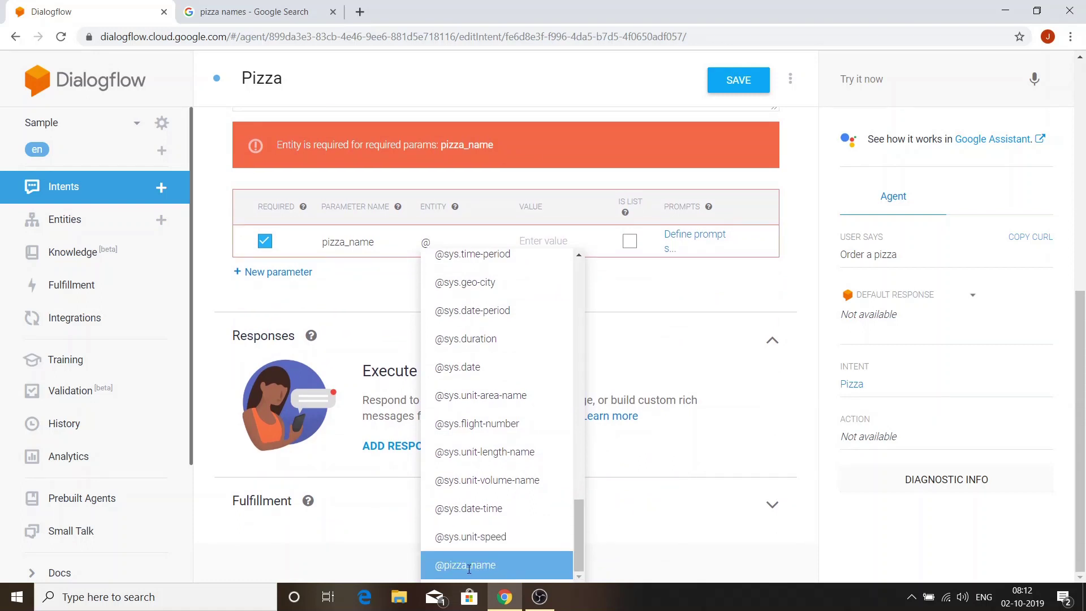
click(457, 565)
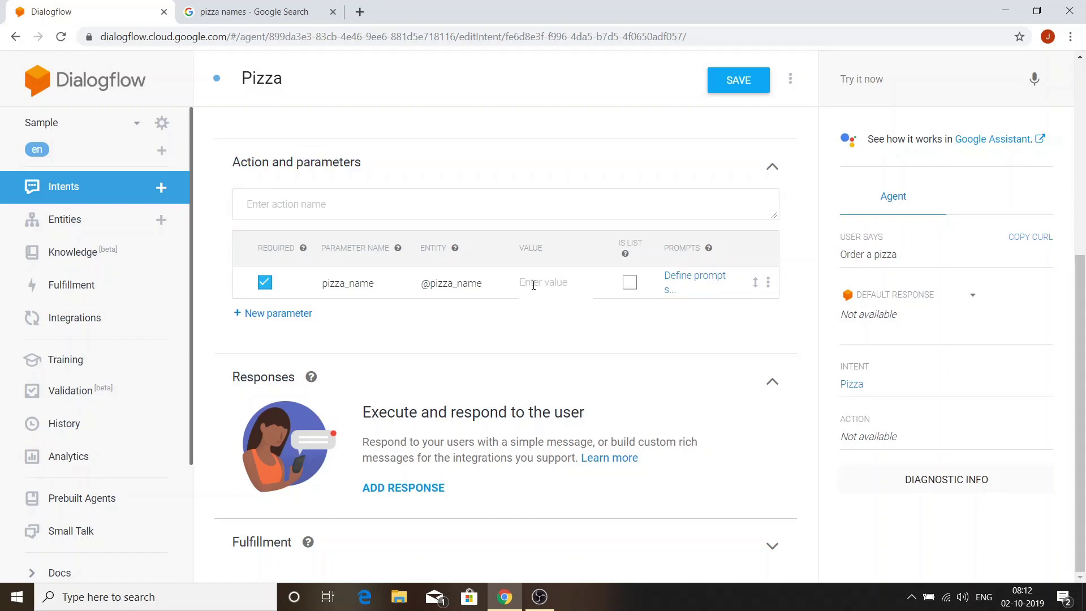
click(534, 284)
text($pizza_name)
Start the first prompt for the pizza_name parameter with "We have" and add Margherita copied from the Google results
click(685, 282)
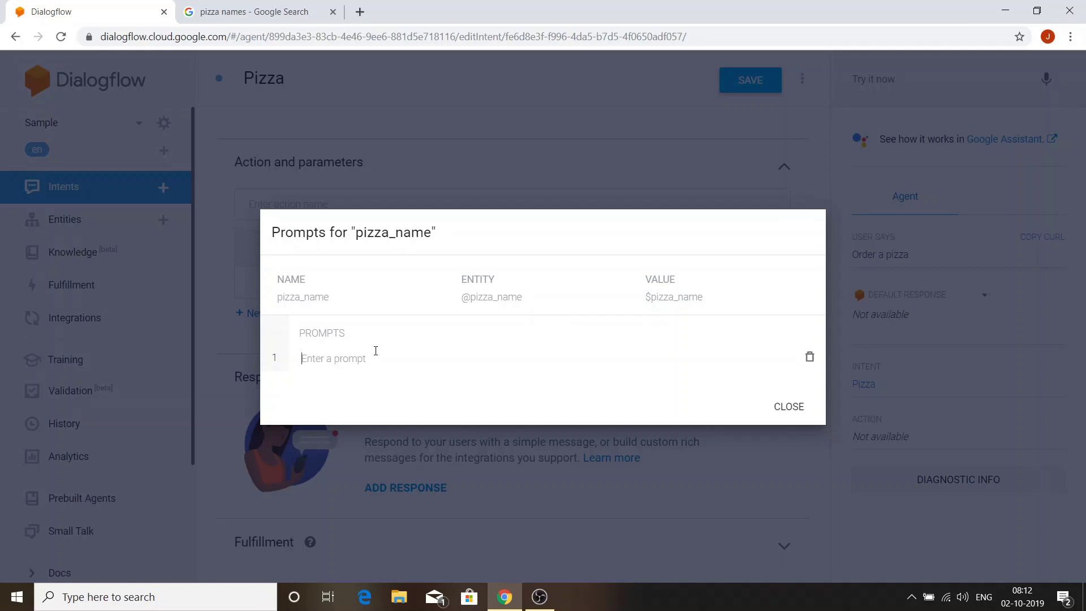
text(We)
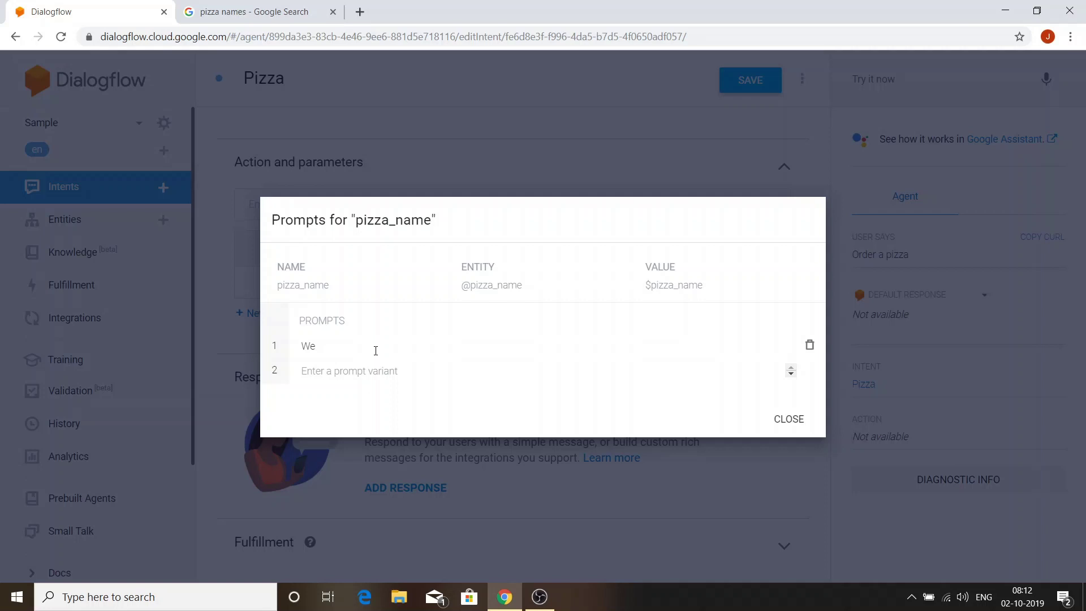
text( have)
click(249, 11)
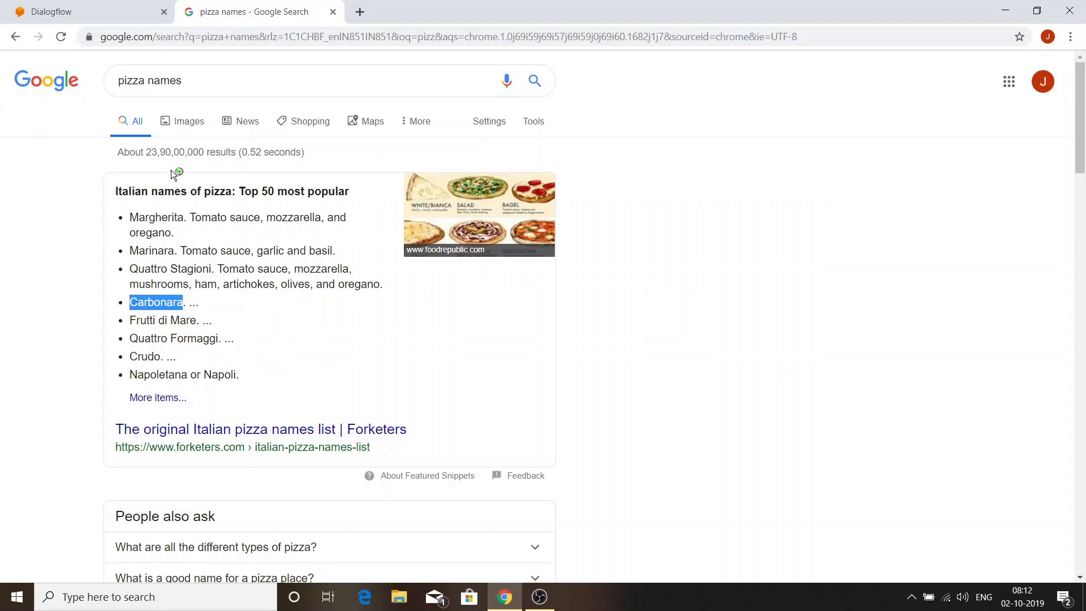
double_click(149, 220)
key(ctrl+c)
click(121, 7)
key(ctrl+v)
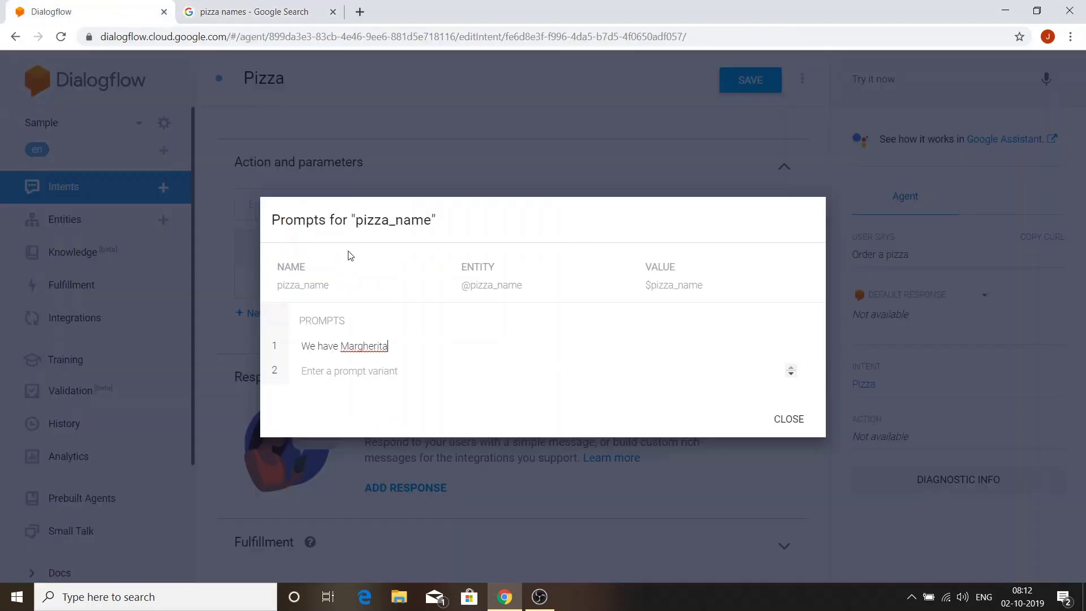
Extend the prompt with a comma, Marinara copied from the Google results, and the word "and"
click(327, 8)
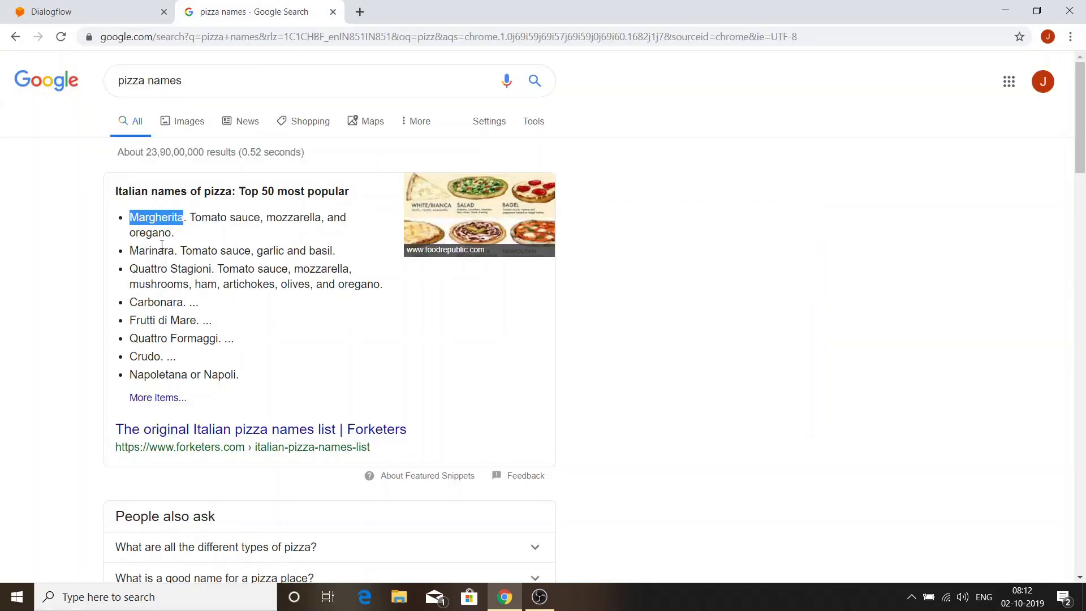
double_click(151, 253)
key(ctrl+c)
click(79, 8)
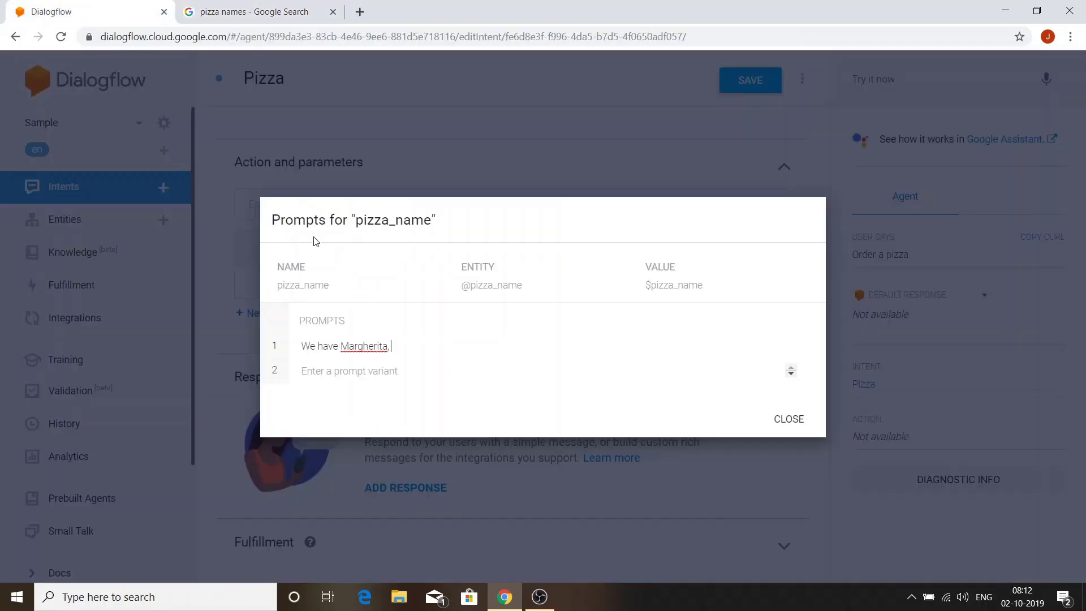
text(,)
key(ctrl+v)
text(, and)
Complete the prompt with Carbonara copied from the Google results and save the Pizza intent
click(284, 8)
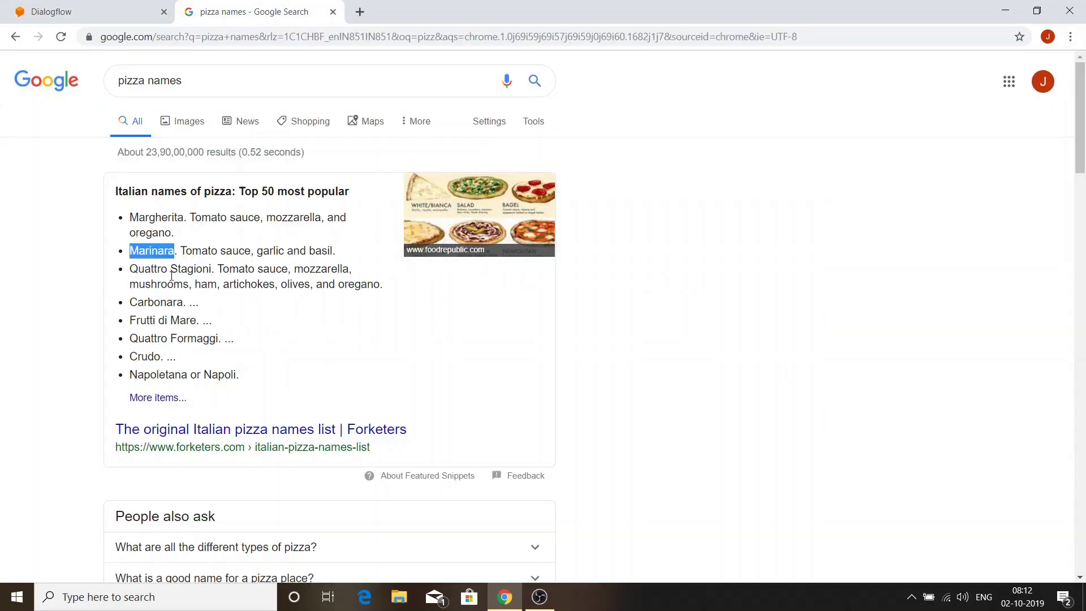
double_click(148, 303)
key(ctrl+c)
click(79, 8)
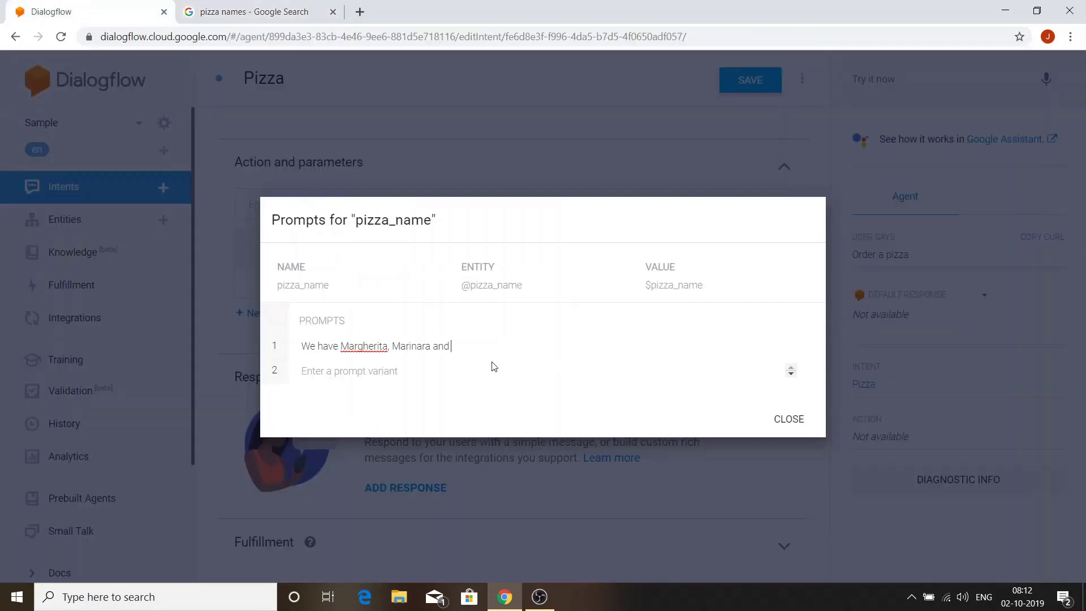
key(ctrl+v)
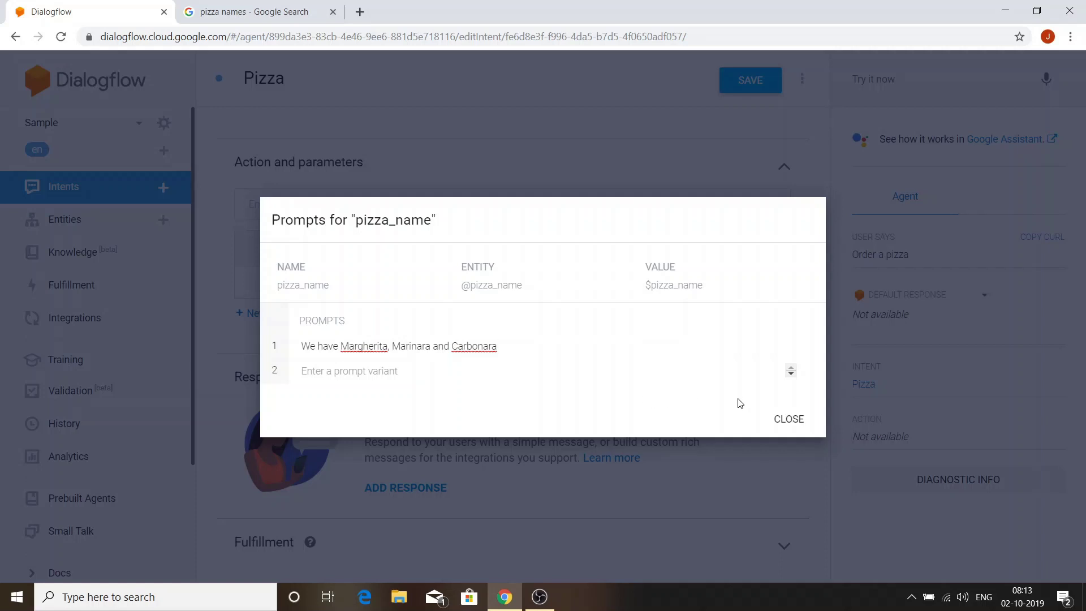
click(794, 420)
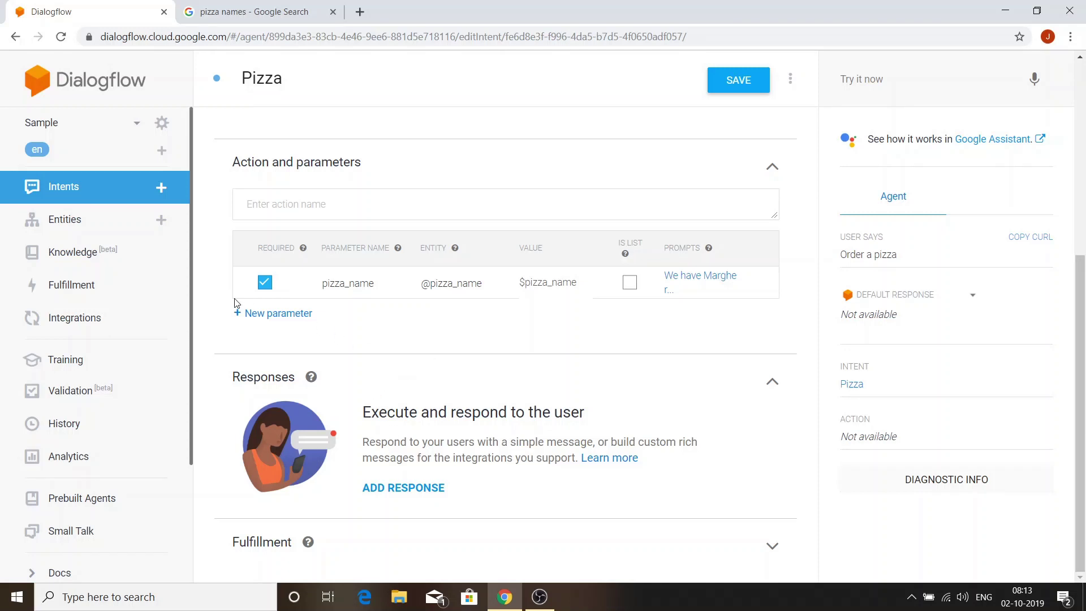
click(731, 89)
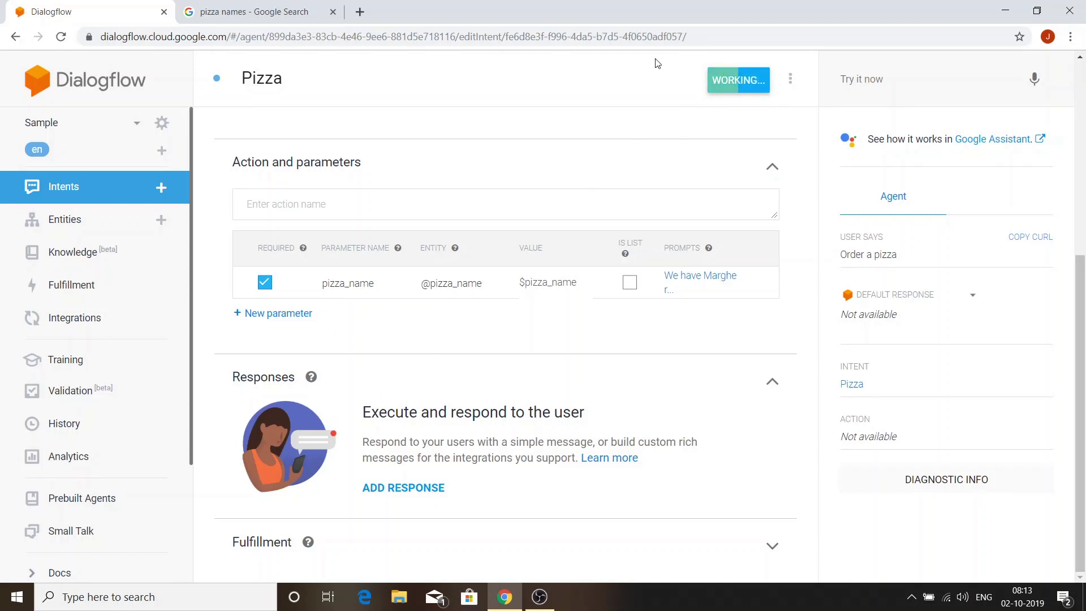
Test the agent with the message "Pizza" and examine its default response
click(928, 79)
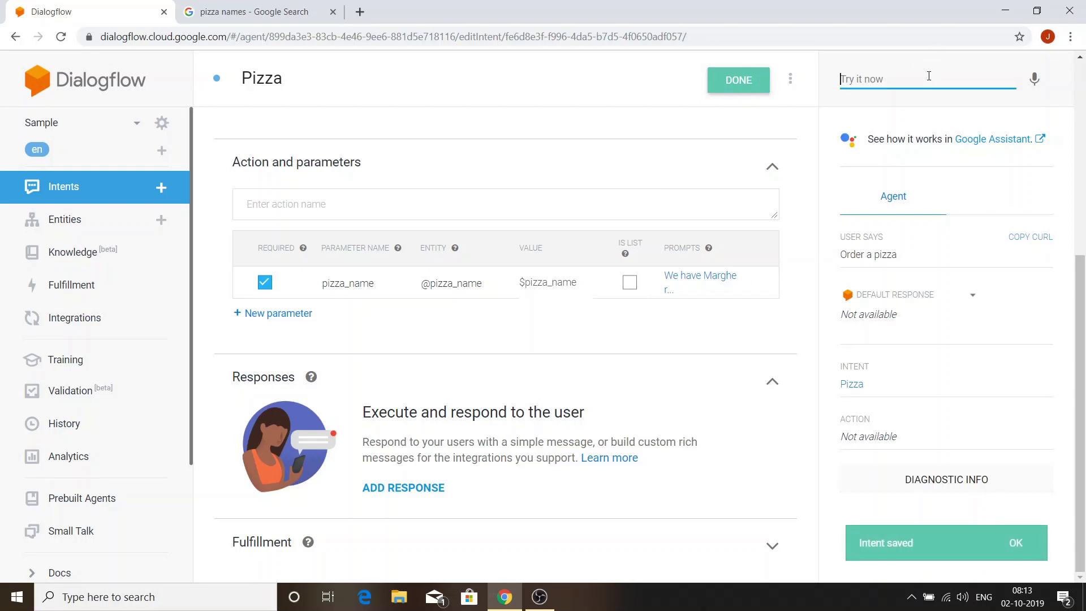
text(Pizza)
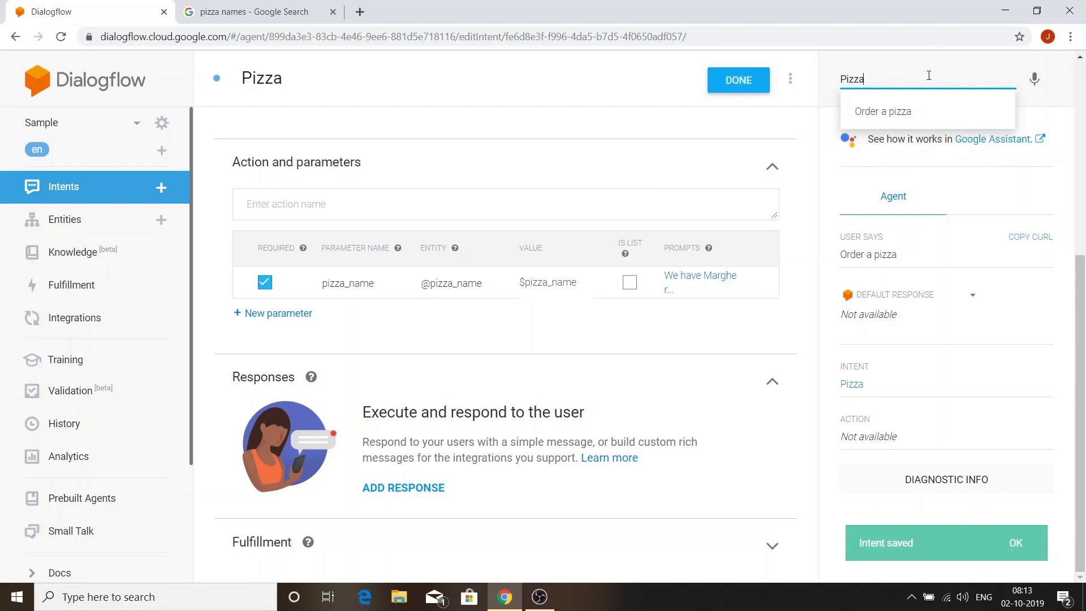
key(Return)
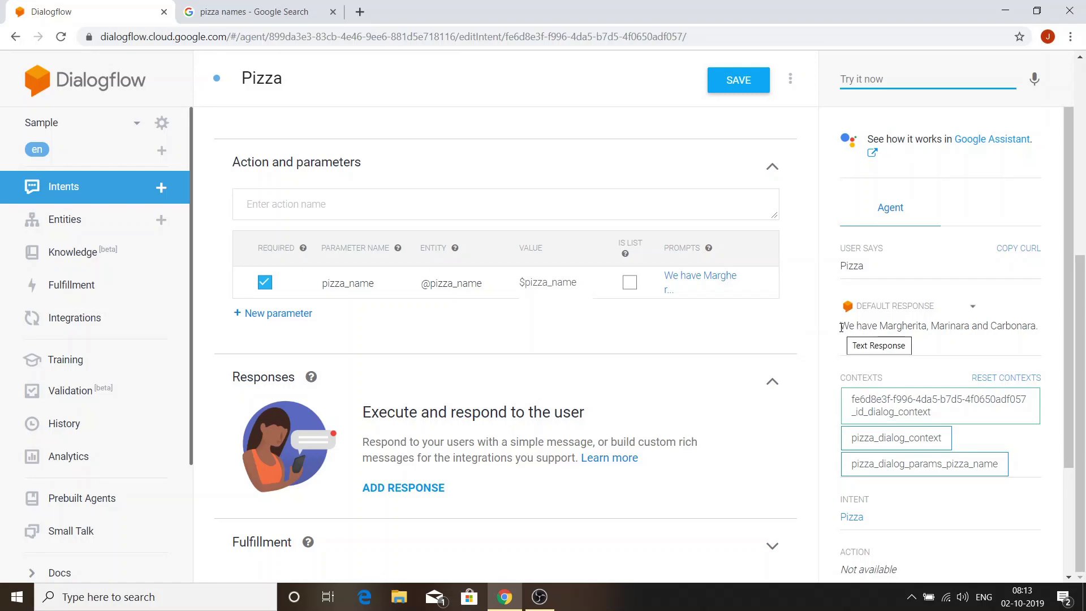
drag(841, 327, 849, 327)
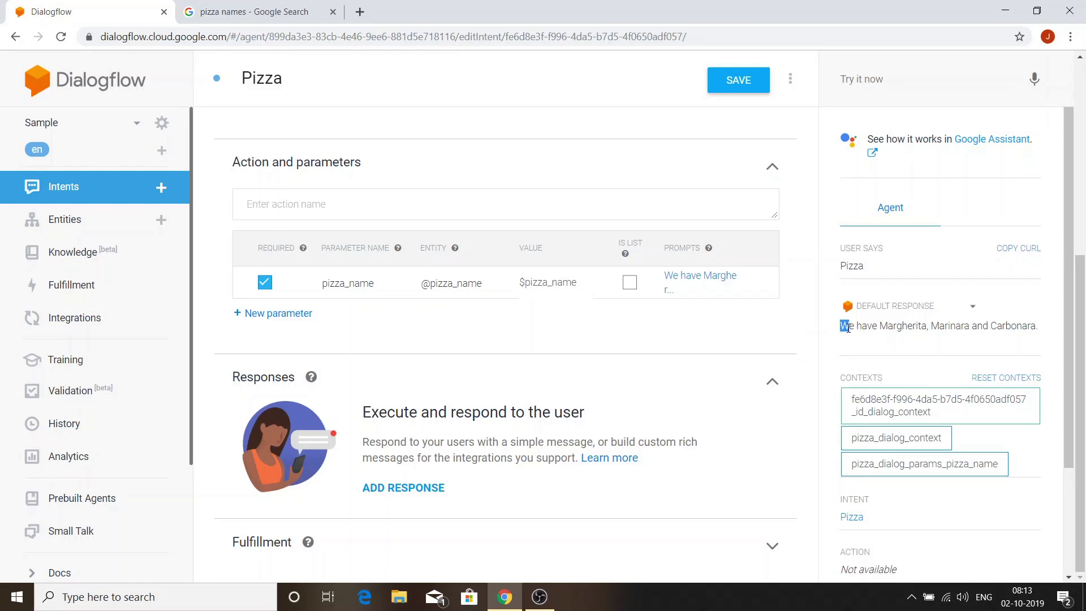
Reply to the agent's prompt with Margherita copied from its response and check the value captured for the pizza_name parameter
double_click(888, 327)
key(ctrl+c)
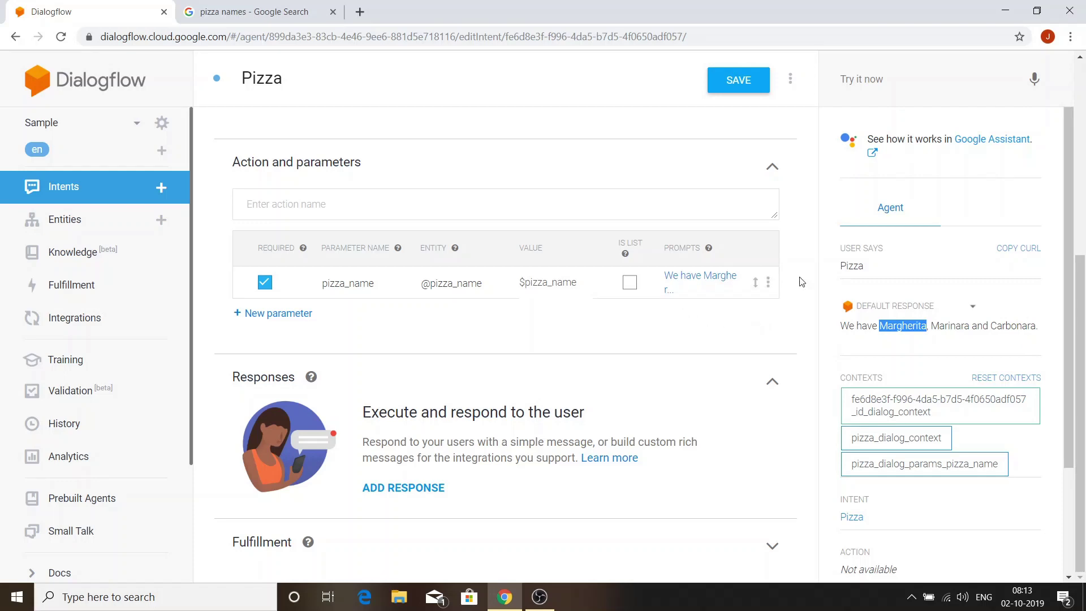
scroll(993, 324, down, 2)
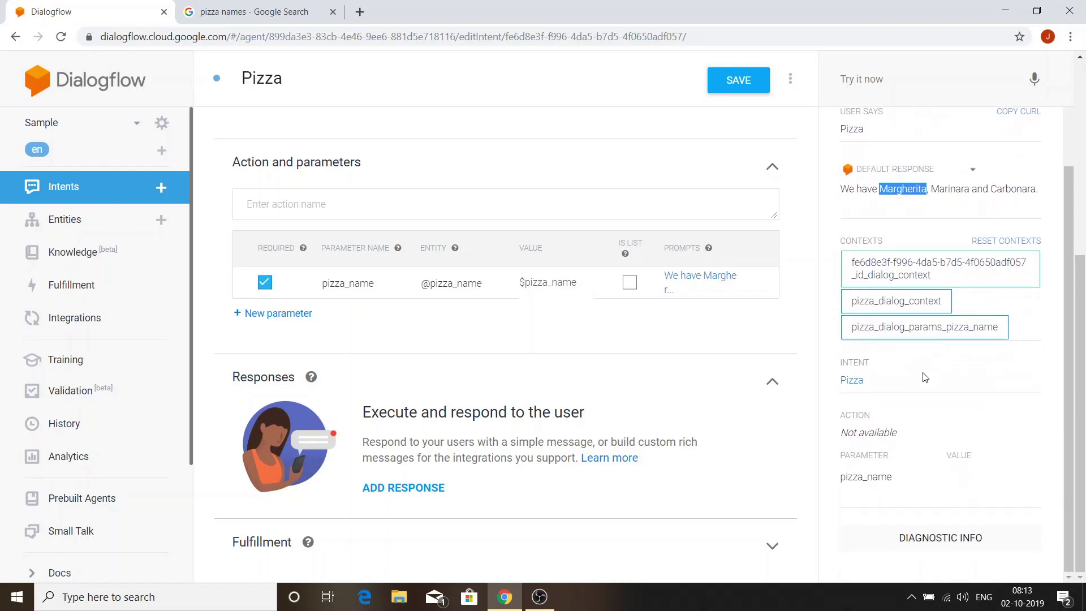
click(847, 476)
double_click(846, 476)
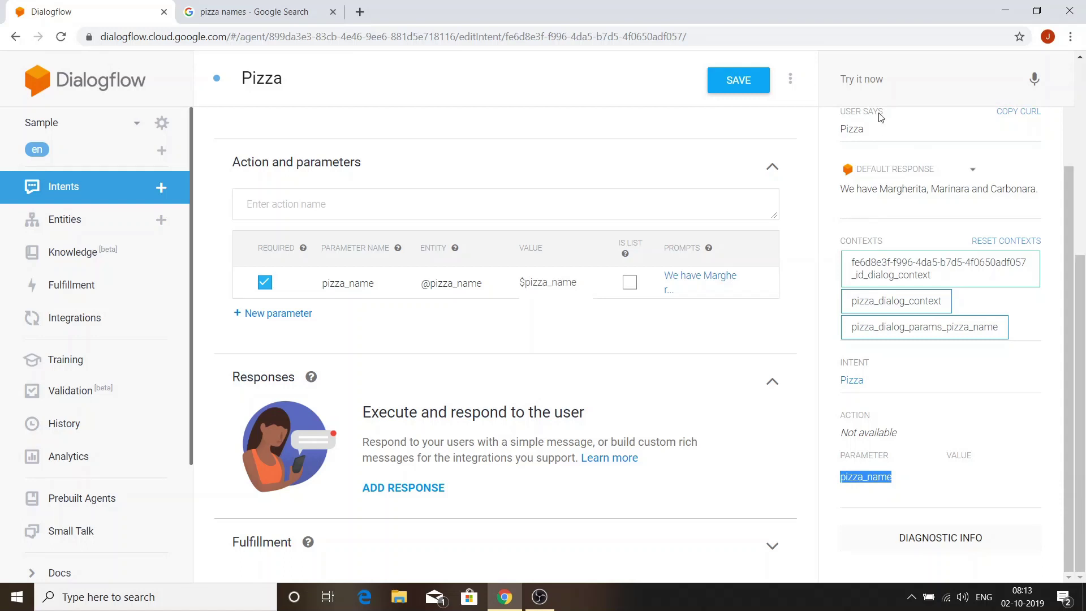
click(875, 89)
key(ctrl+v)
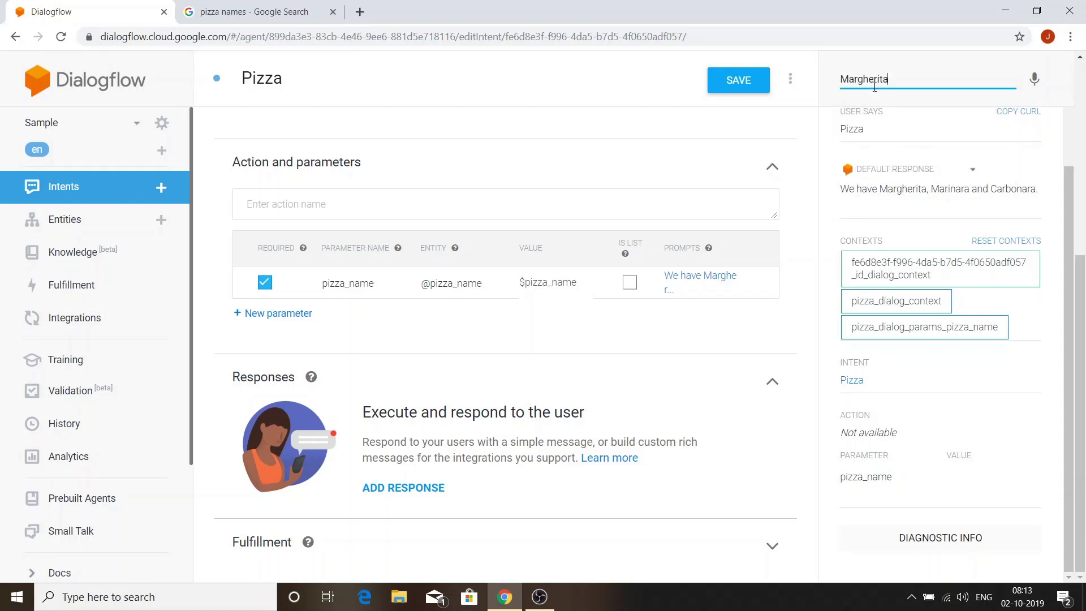
key(Return)
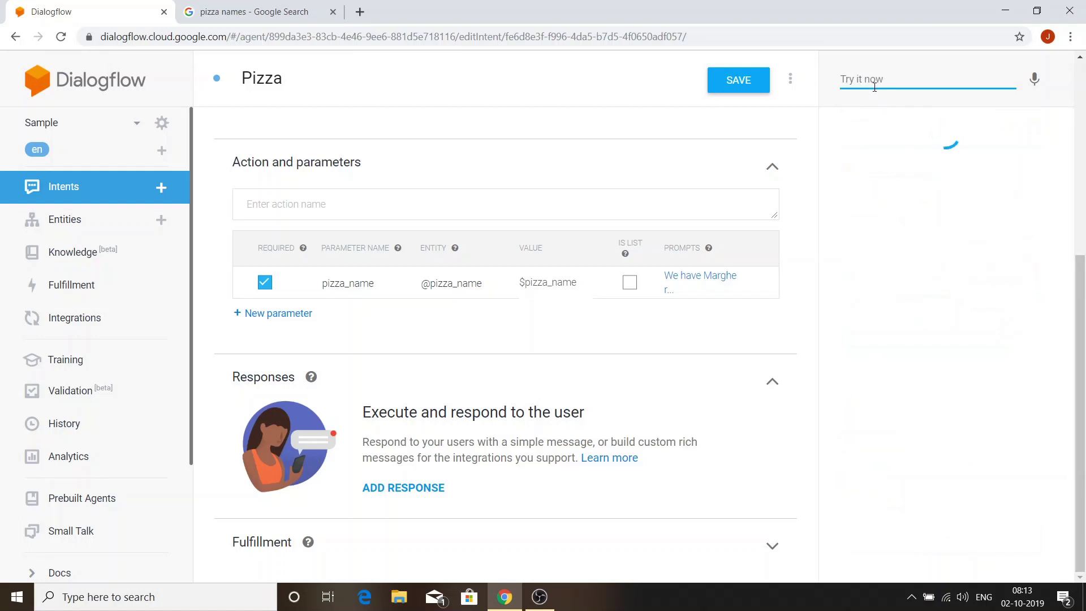
scroll(866, 252, down, 1)
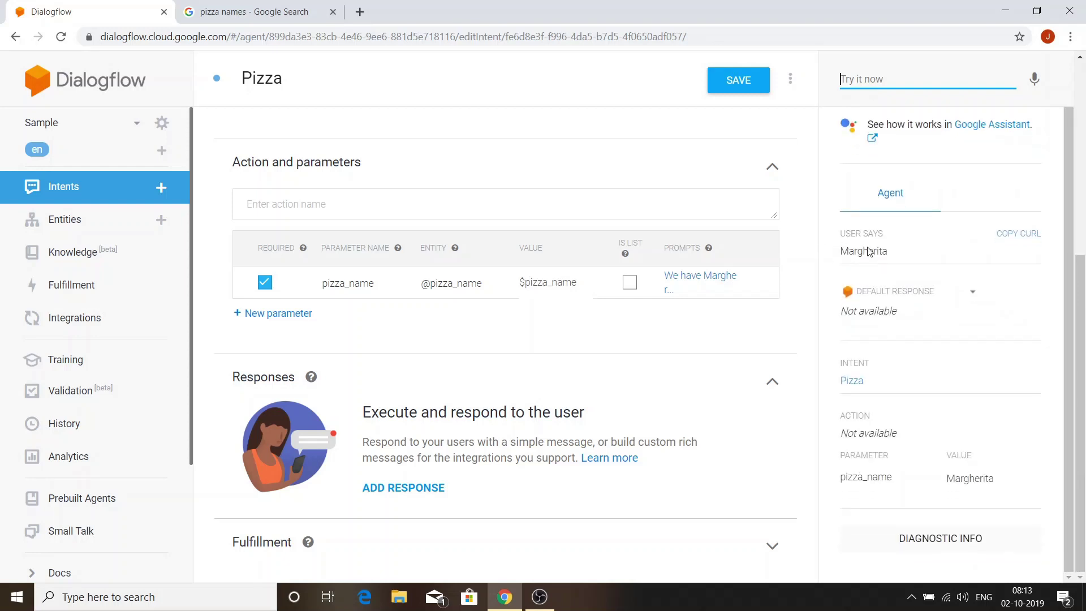
drag(849, 478, 1004, 487)
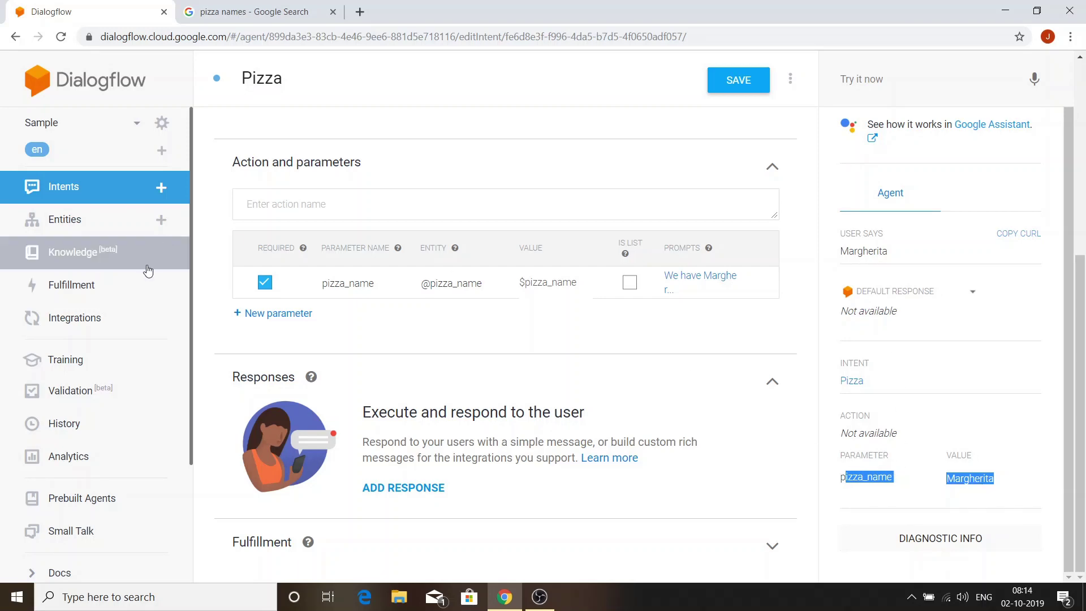
Create a new entity named pizza_size
click(100, 227)
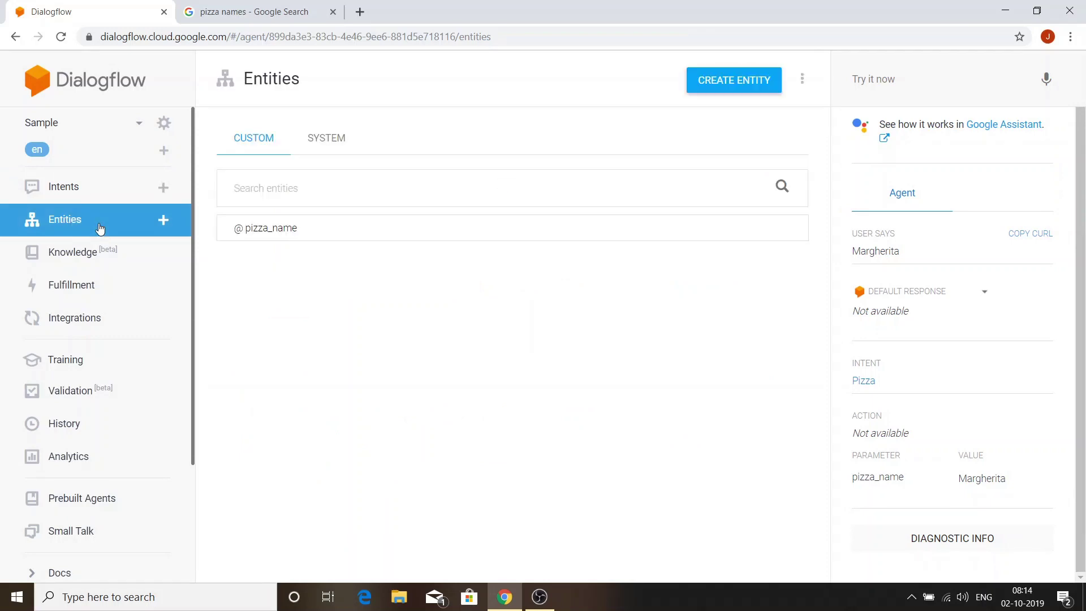
click(725, 85)
click(726, 85)
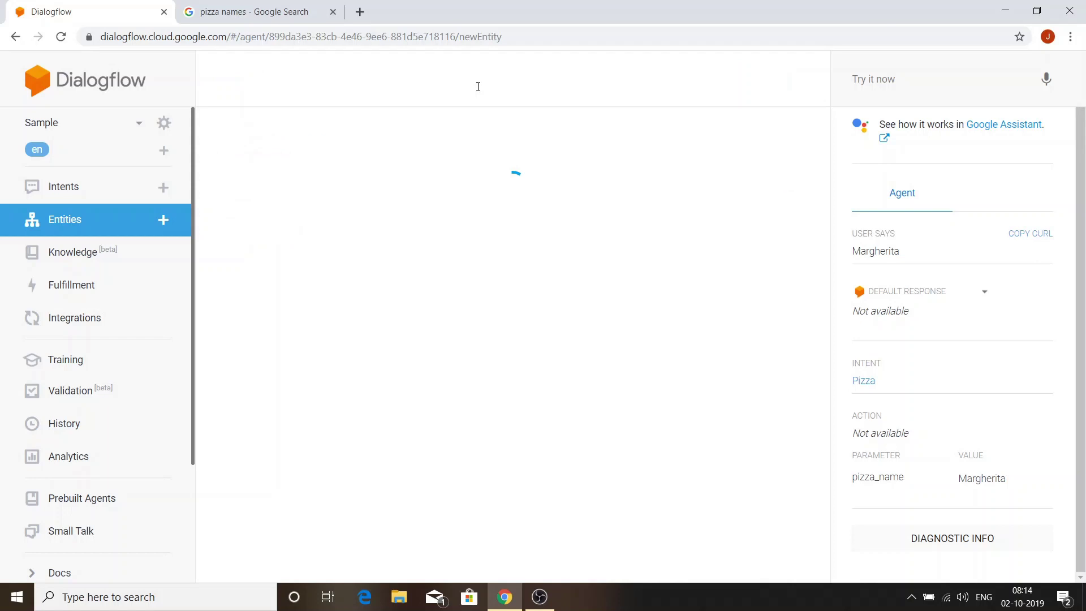
text(pizza)
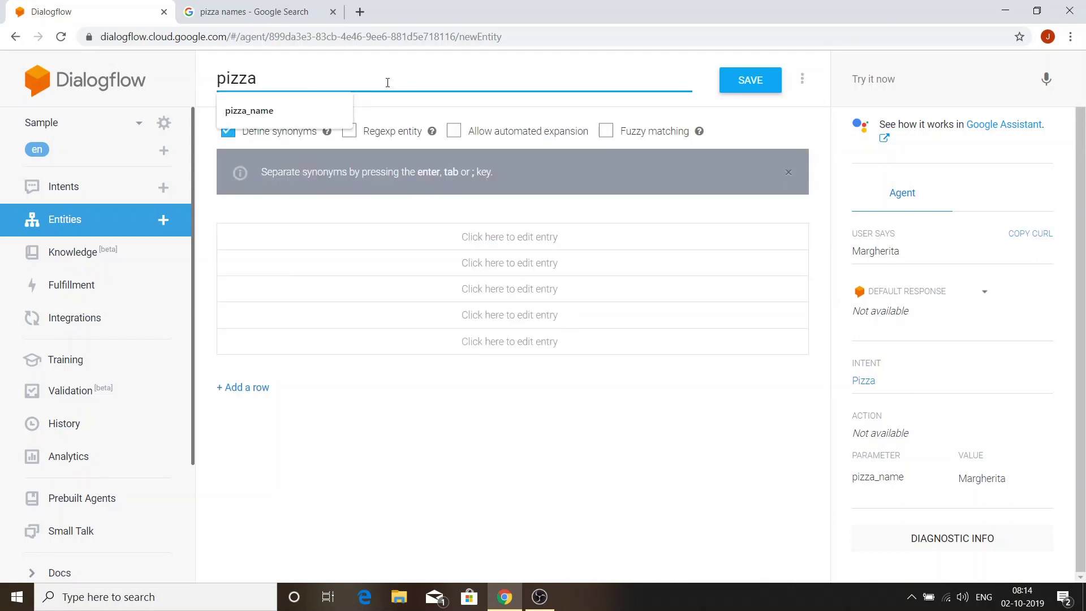
text(_size)
Add the reference values Small, Medium and Large to the pizza_size entity
click(399, 243)
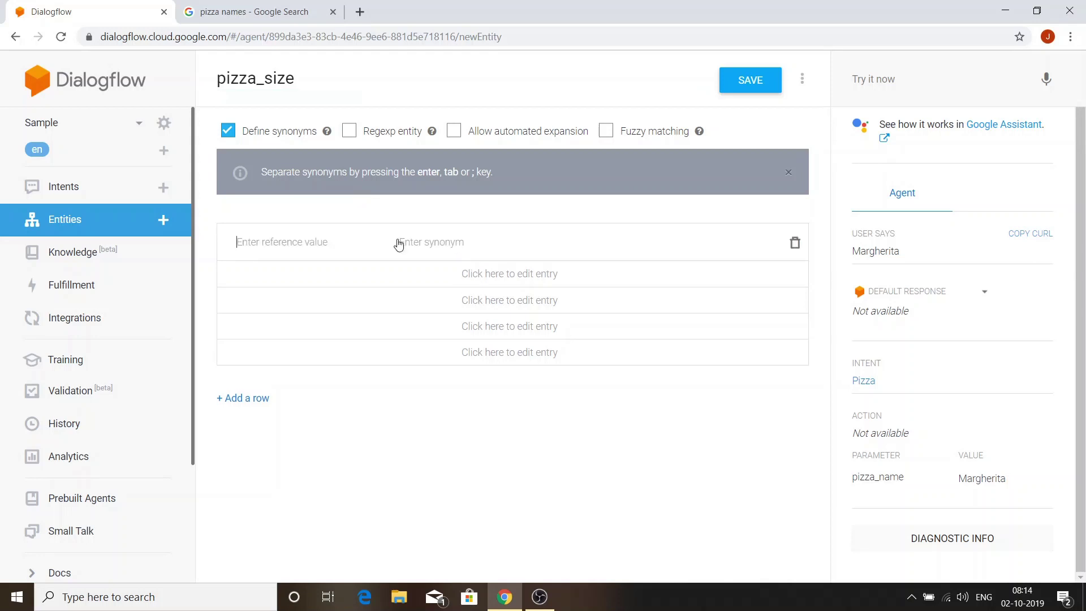
text(Small)
key(Return)
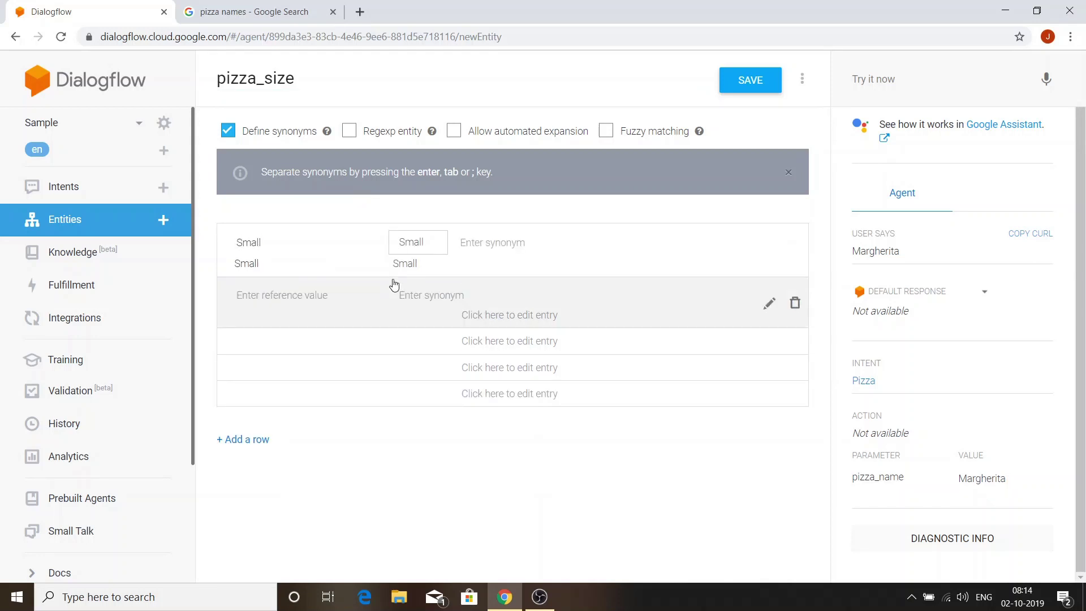
text(Medium)
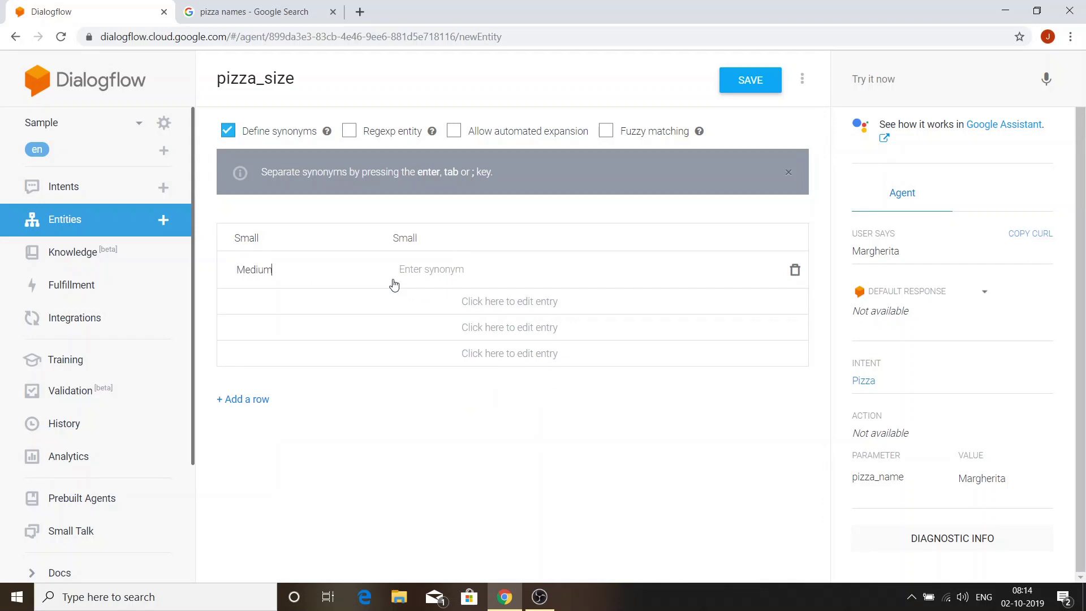
click(377, 313)
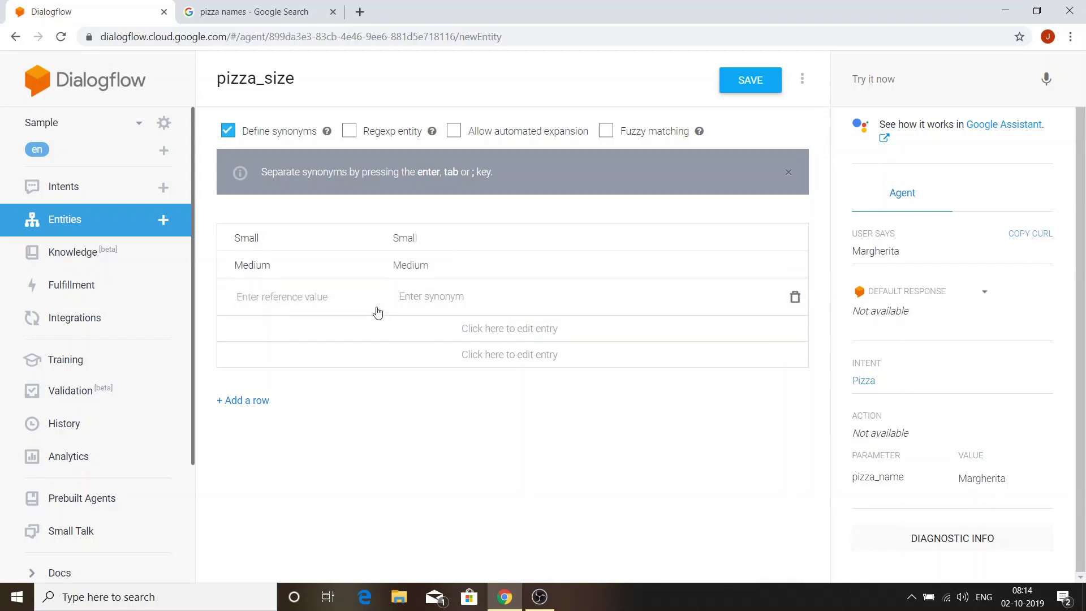
text(Large)
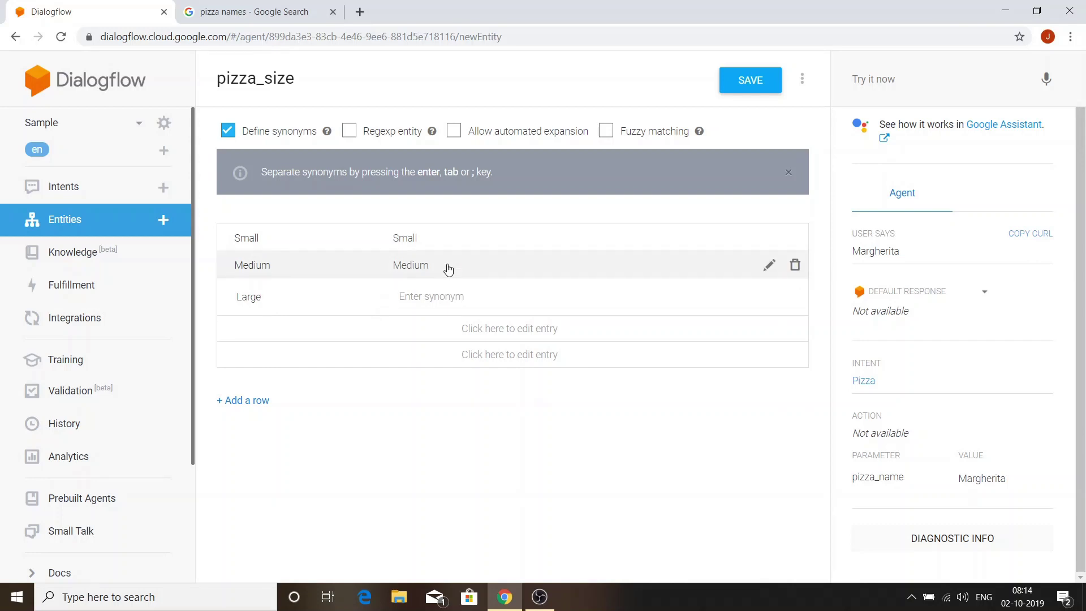
Add Regular as a synonym of Medium and save the pizza_size entity
click(448, 269)
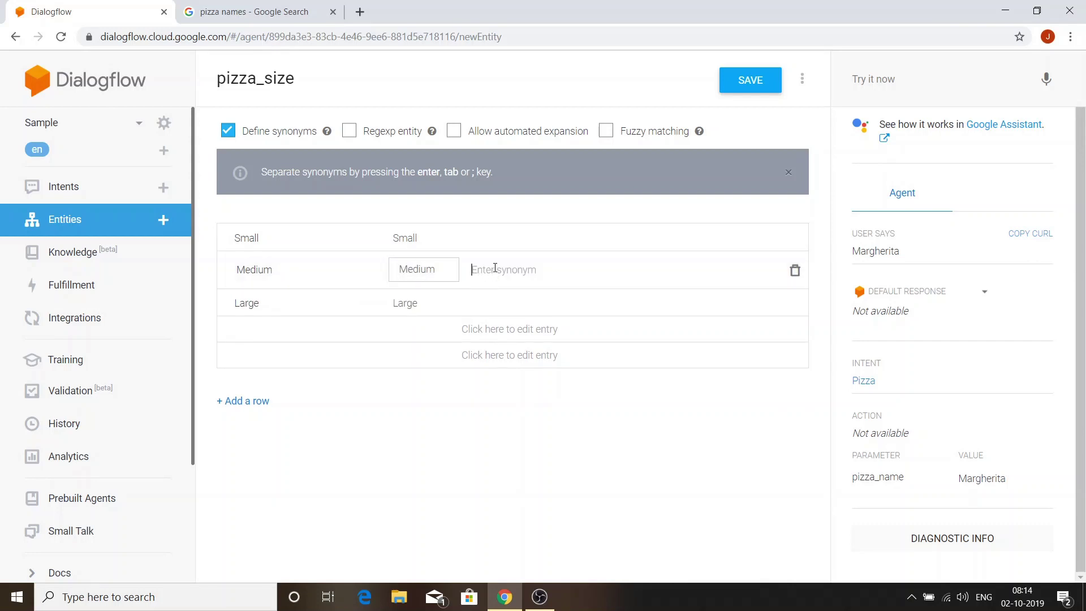
text(Regular)
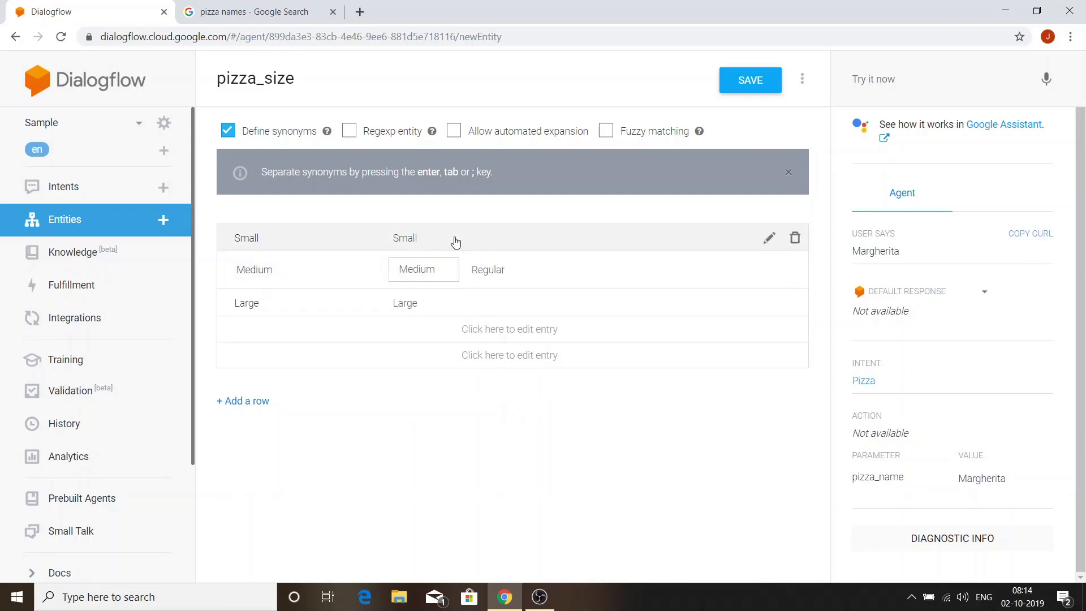
click(739, 79)
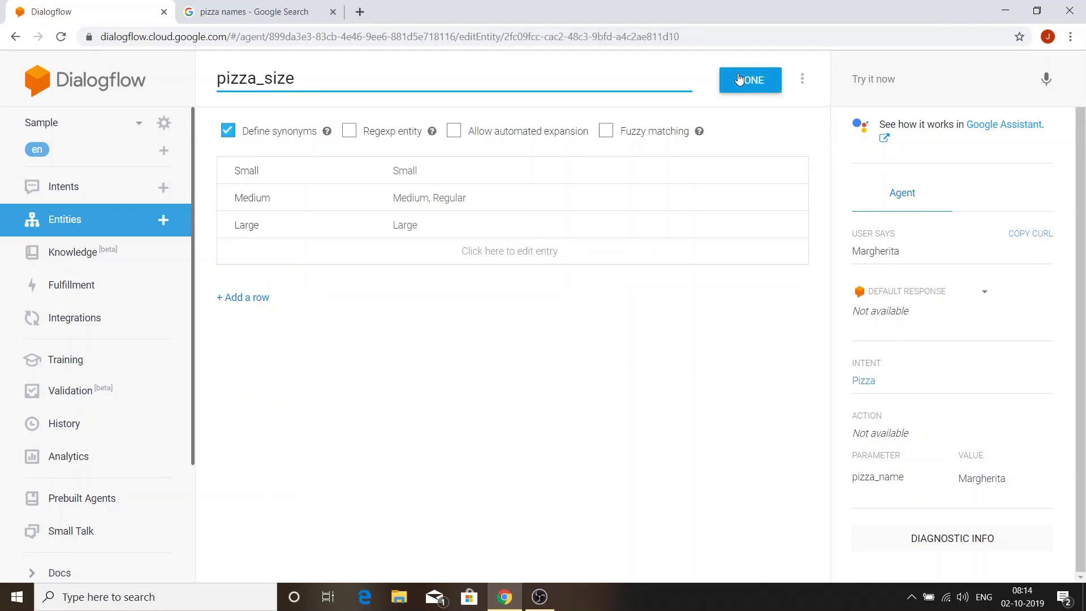
Add a required parameter named pizza_size to the Pizza intent
click(97, 187)
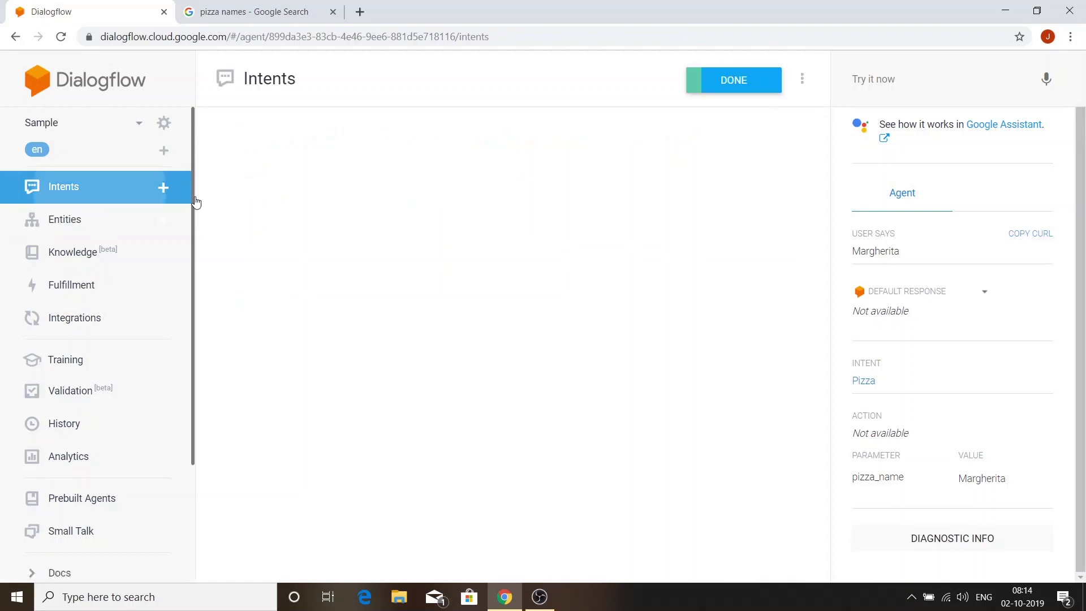
click(262, 236)
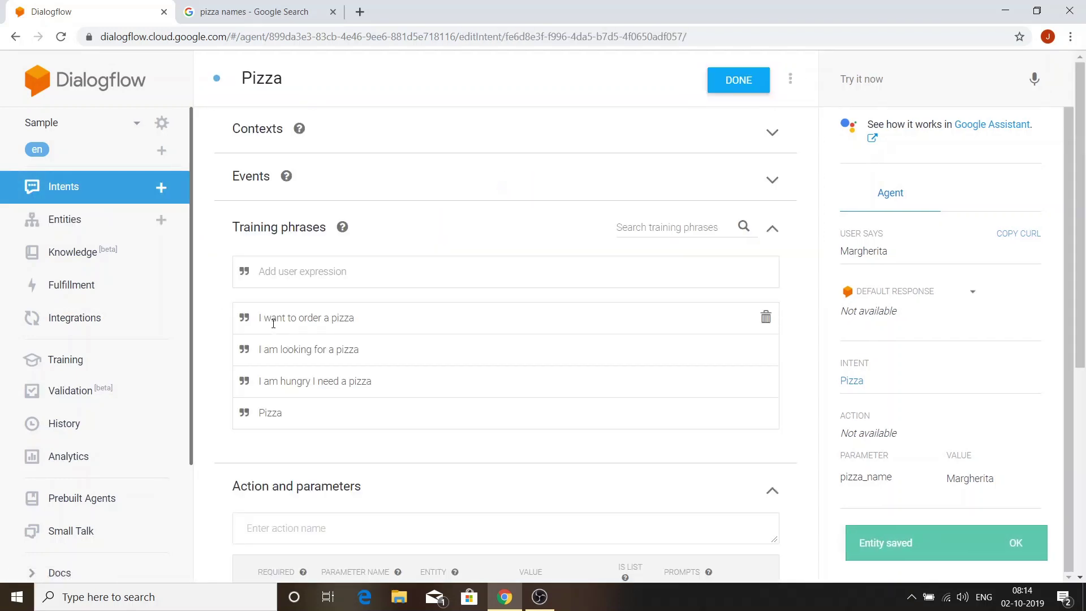
scroll(267, 321, down, 5)
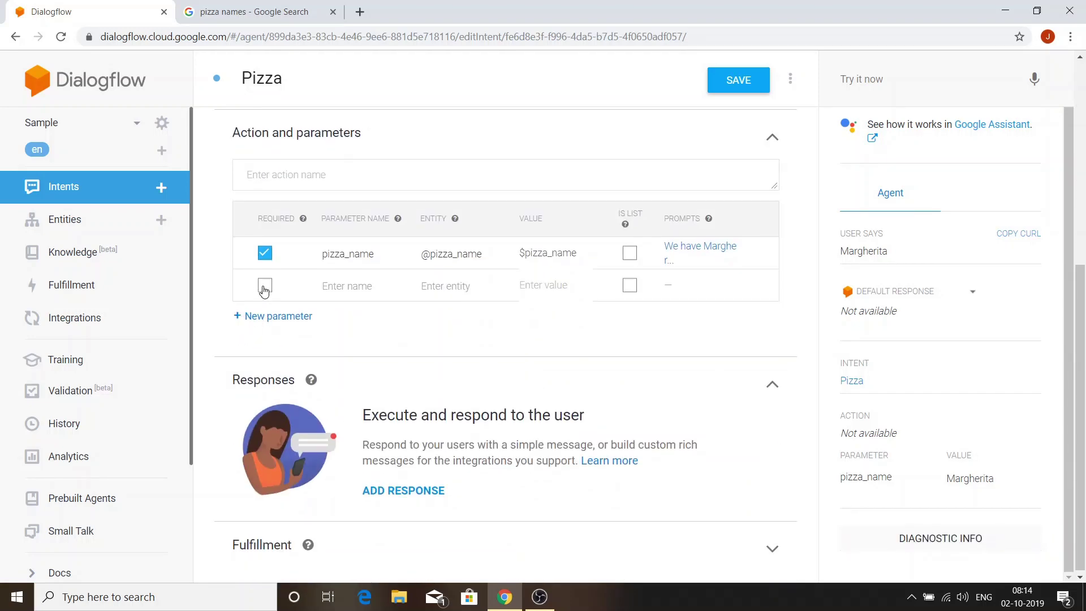
click(264, 286)
click(364, 287)
text(pizza_size)
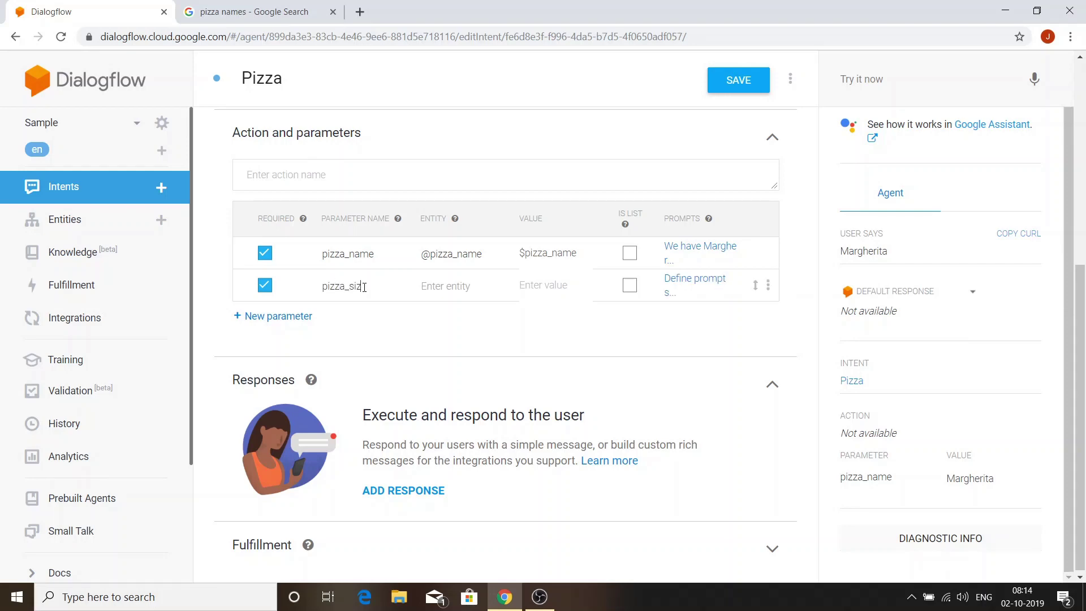
click(446, 286)
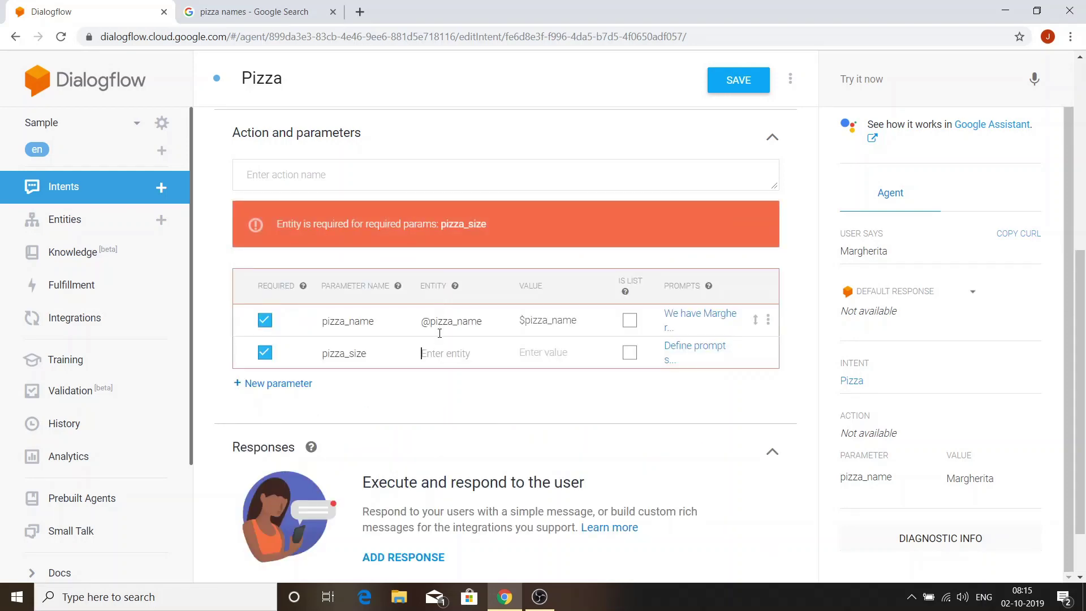
click(435, 350)
text(@pi)
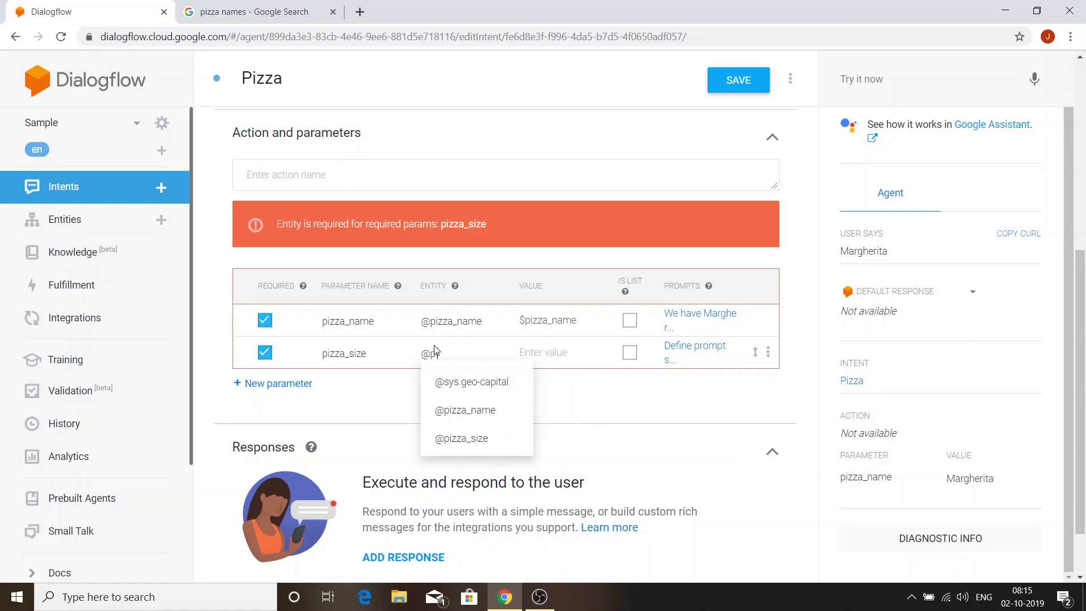
click(464, 441)
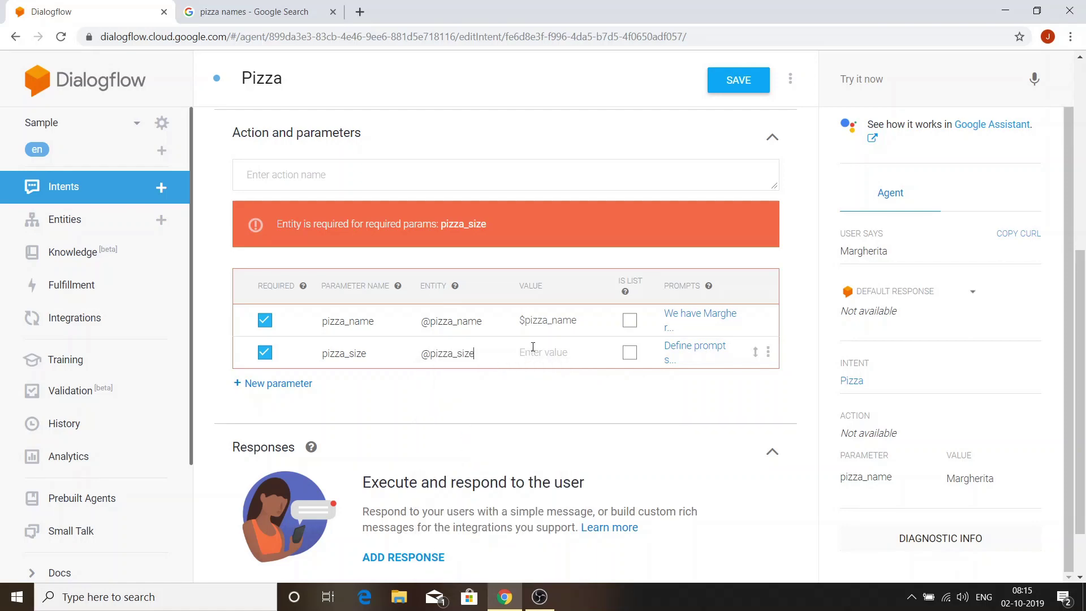
click(535, 349)
text($)
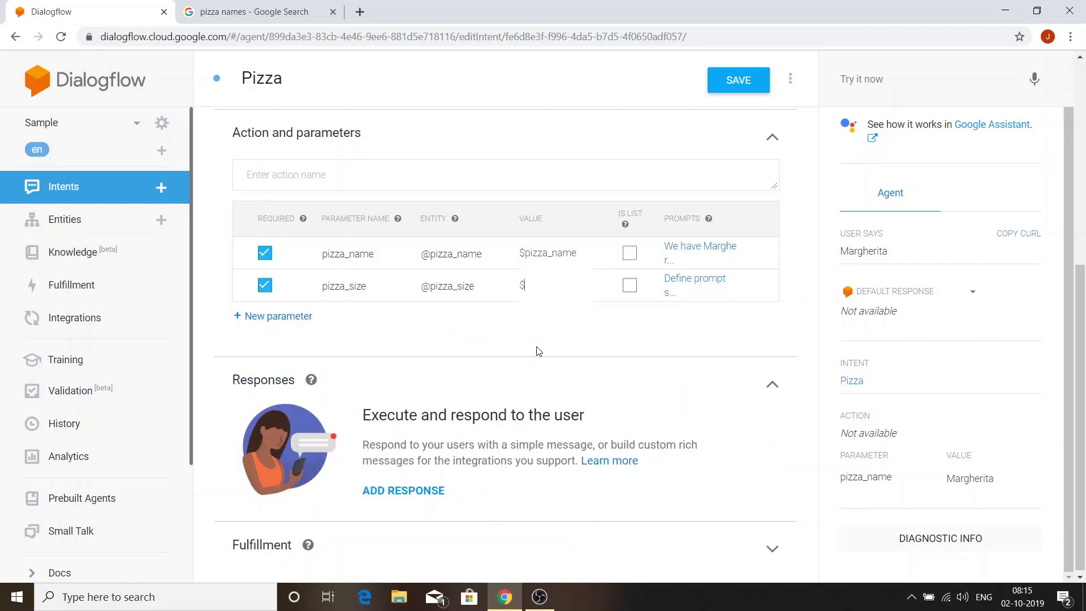
text(pizza_size)
Define the pizza_size prompt as "What size would you like to have, Small, Medium or Large?" and save the intent
click(687, 282)
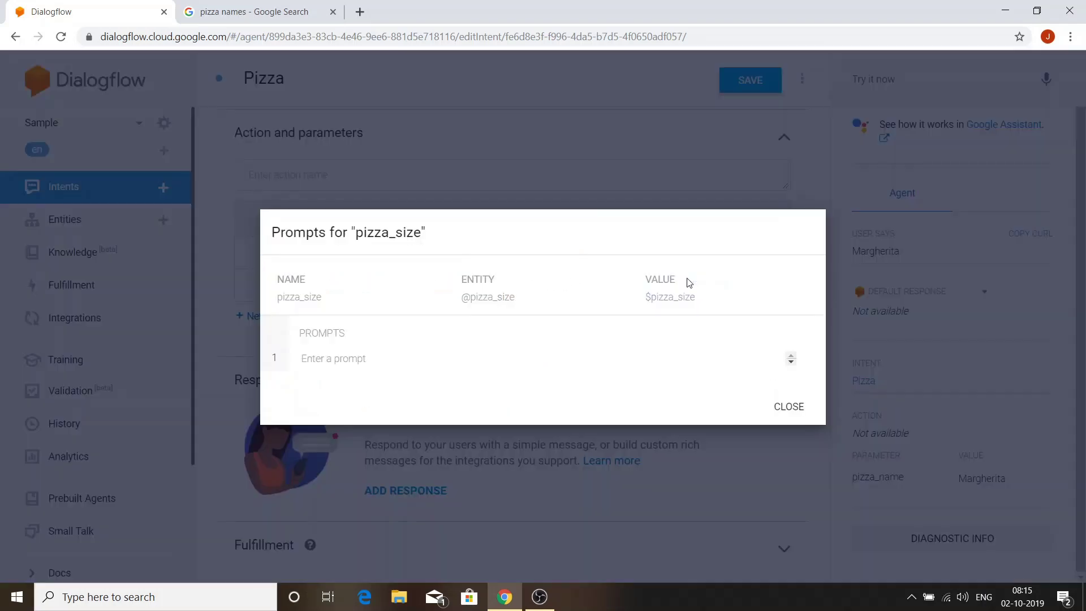
click(385, 357)
text(What size )
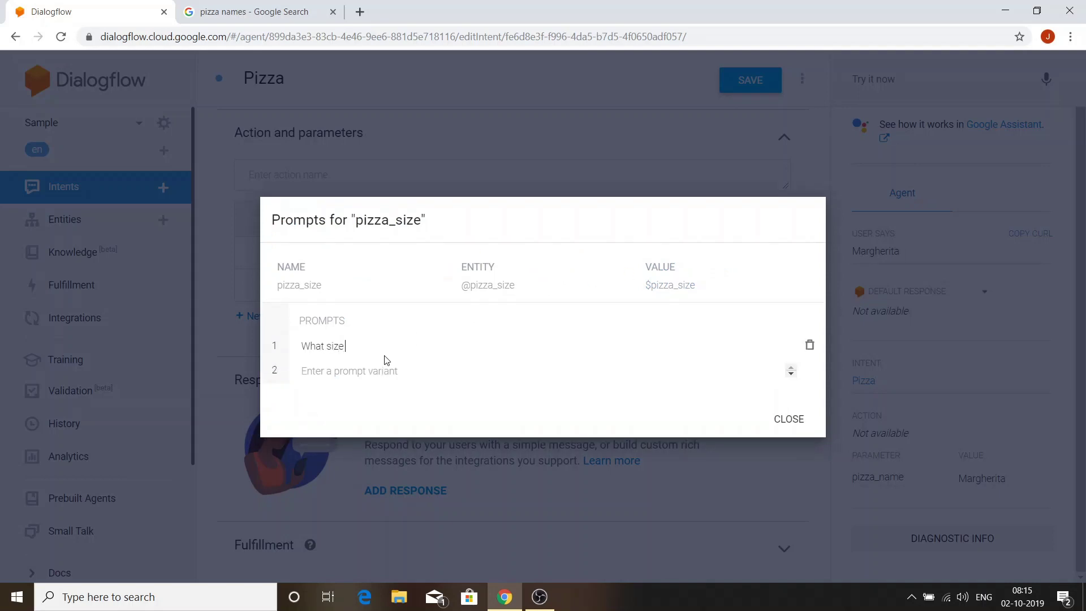
text(would you like to have, Small, Med)
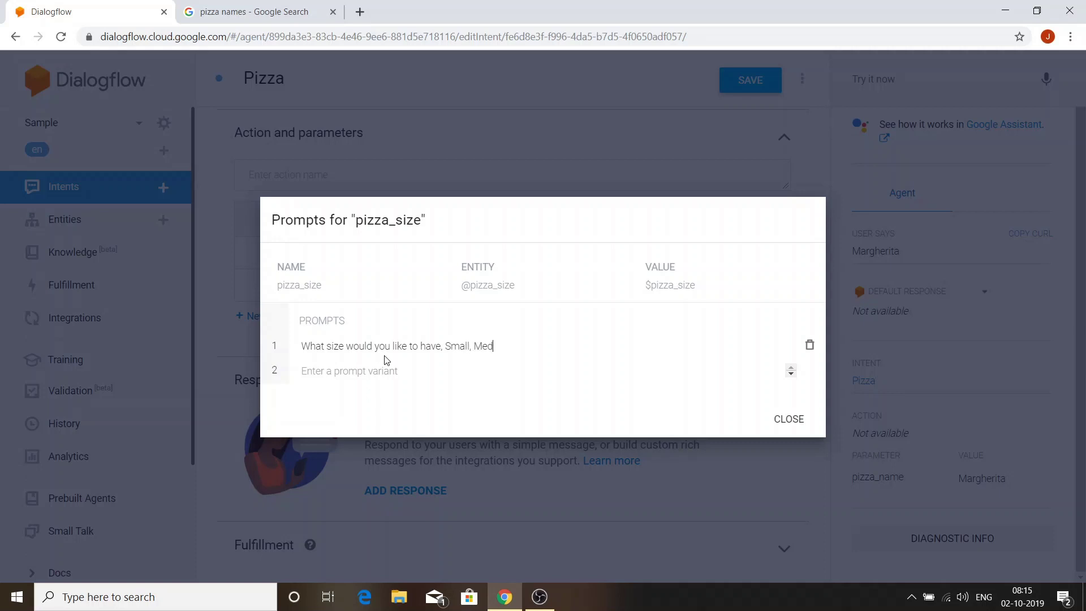
text(ium or Large?)
click(787, 421)
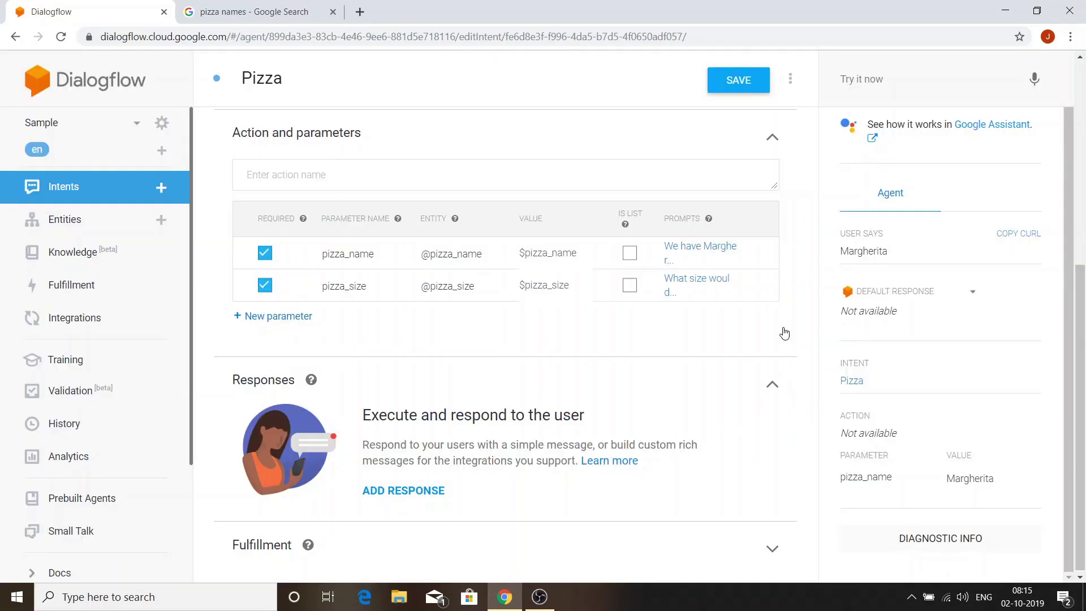
click(739, 80)
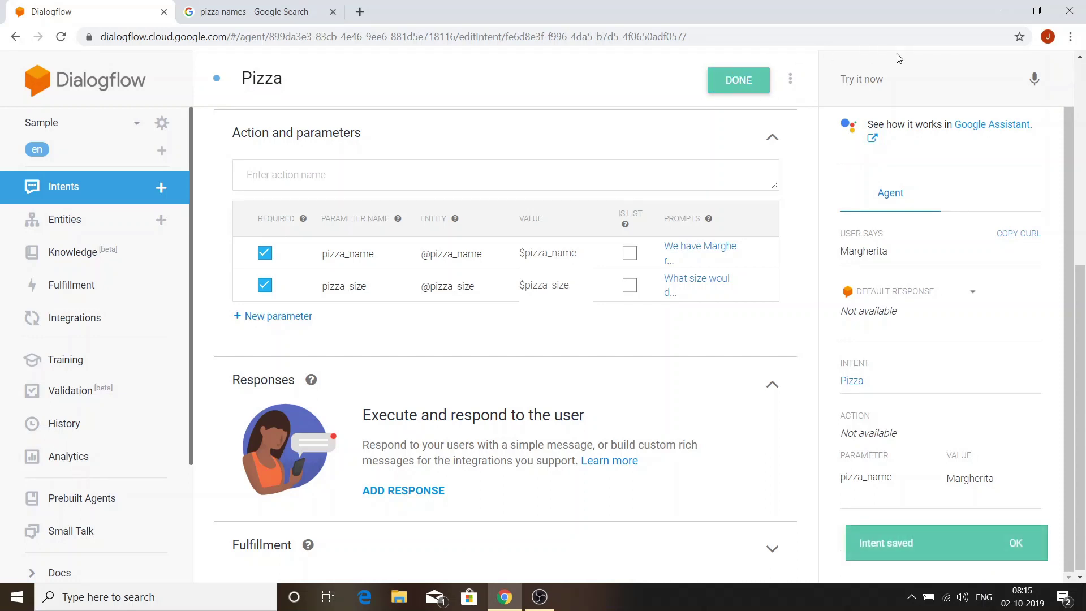
Test the agent by sending it "Hi" followed by "I need a pizza"
click(895, 74)
text(hi)
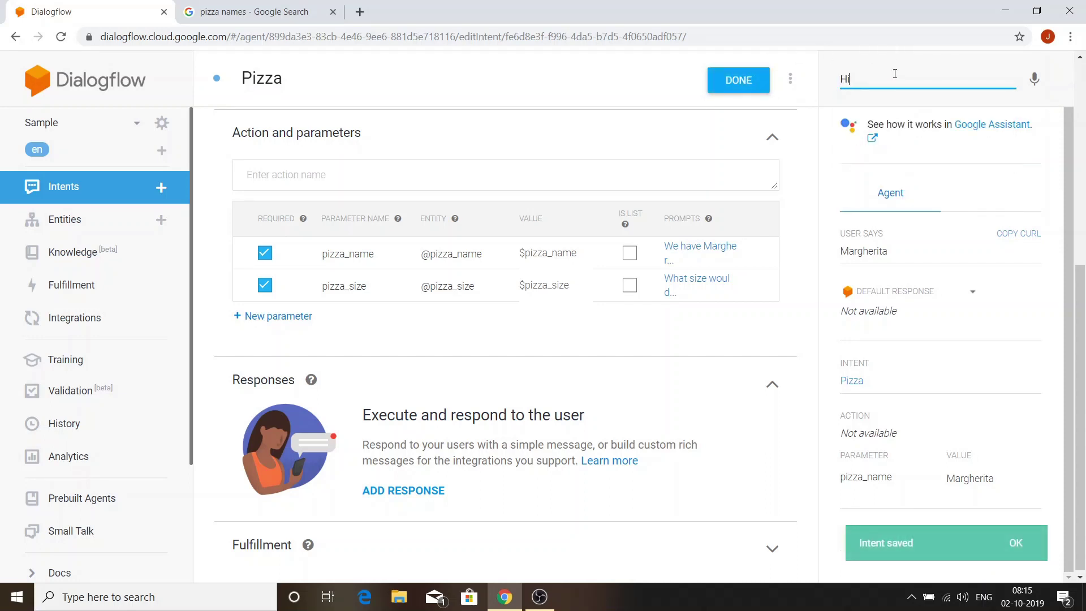
key(Return)
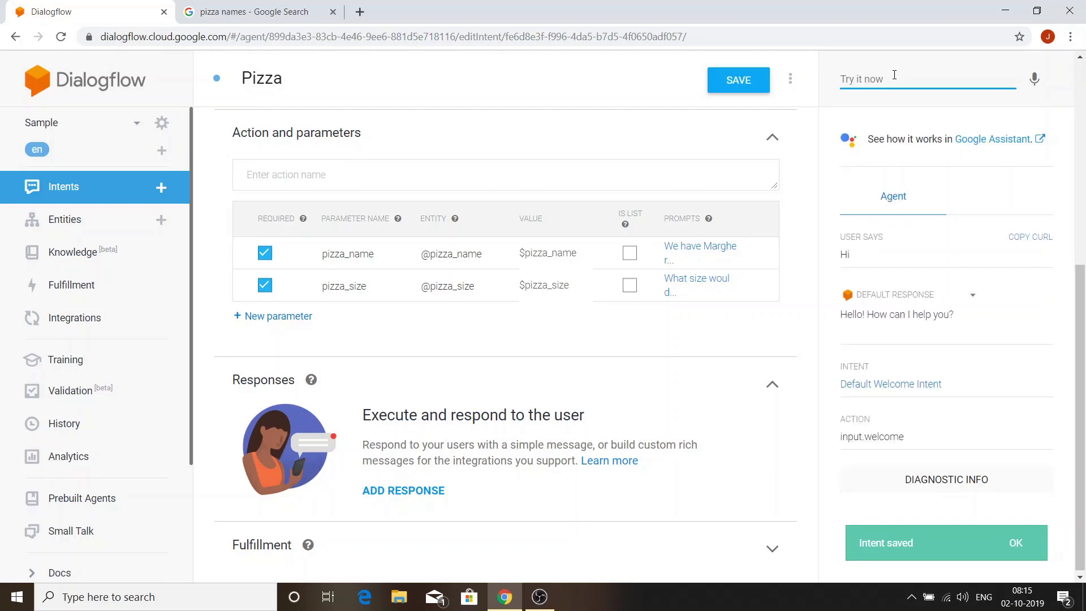
text(I need)
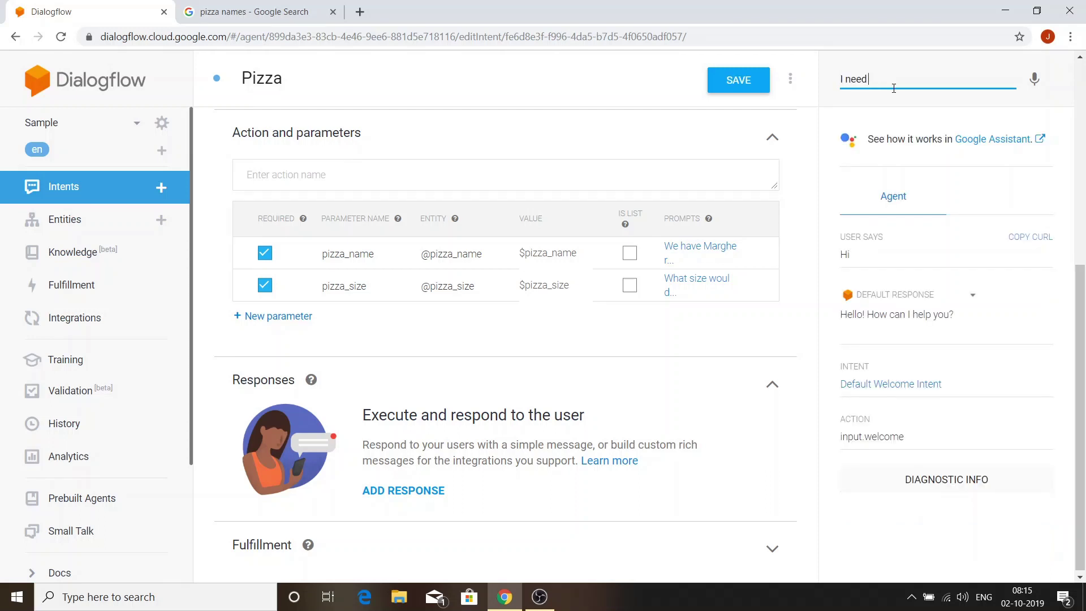
text( a pizza)
key(Return)
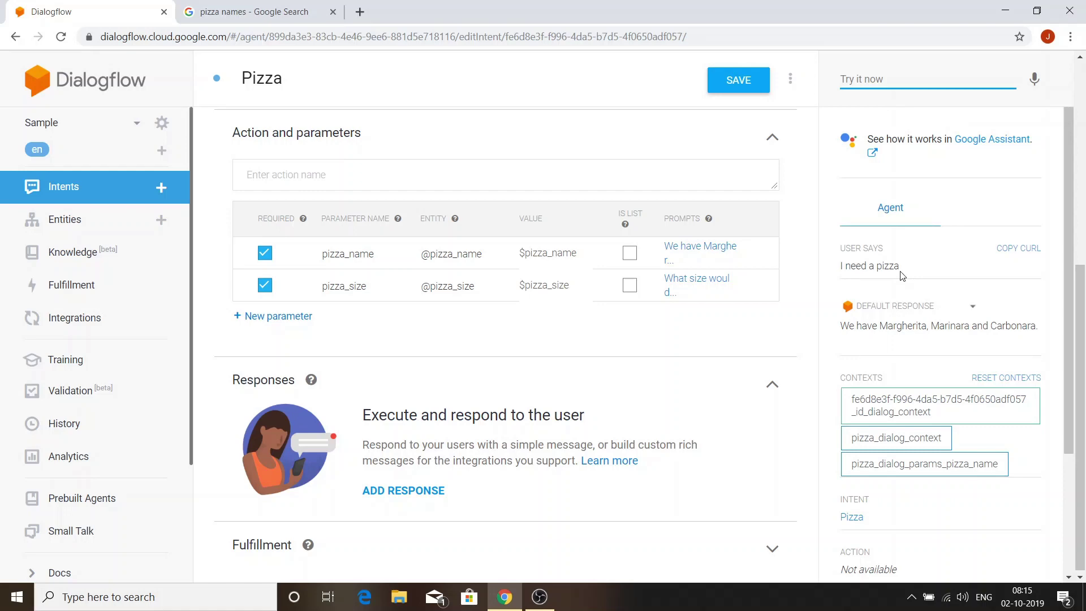
Reply with Marinara copied from the agent's response and check the values captured for pizza_name and pizza_size
double_click(946, 327)
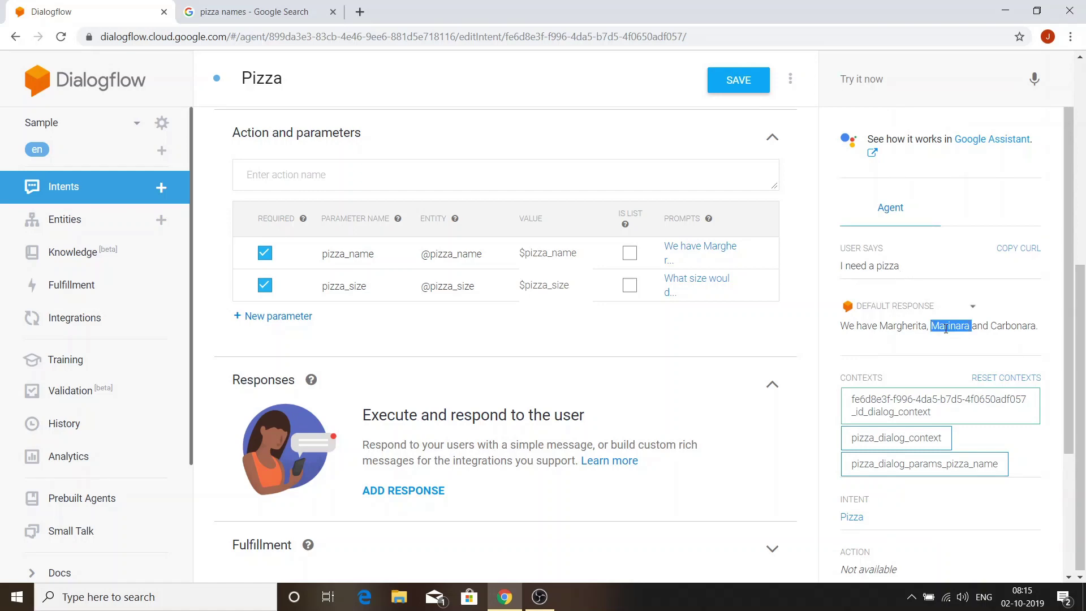
click(908, 84)
click(908, 85)
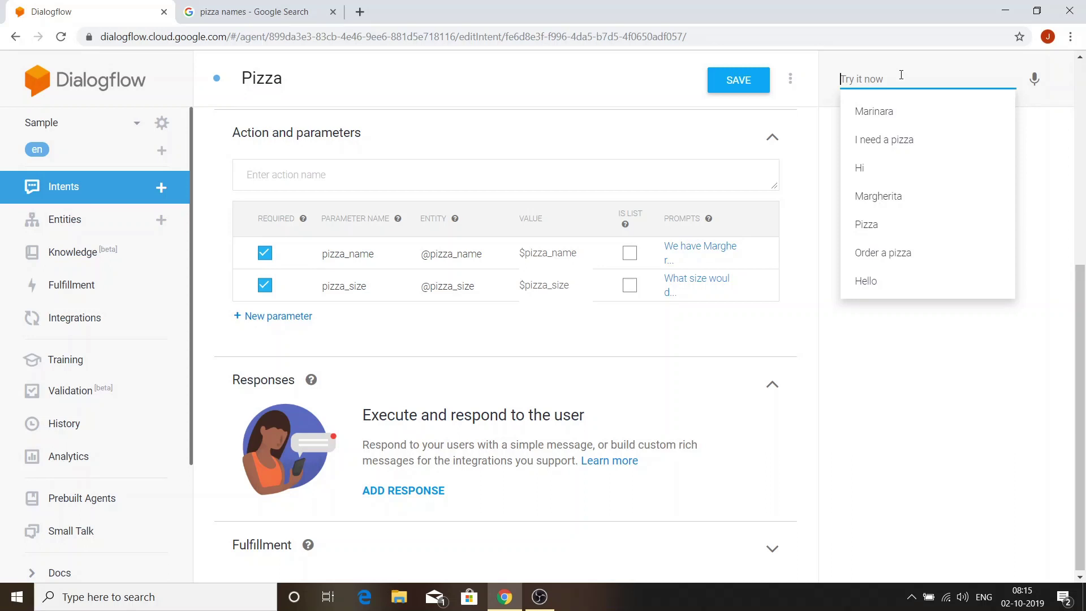
click(959, 175)
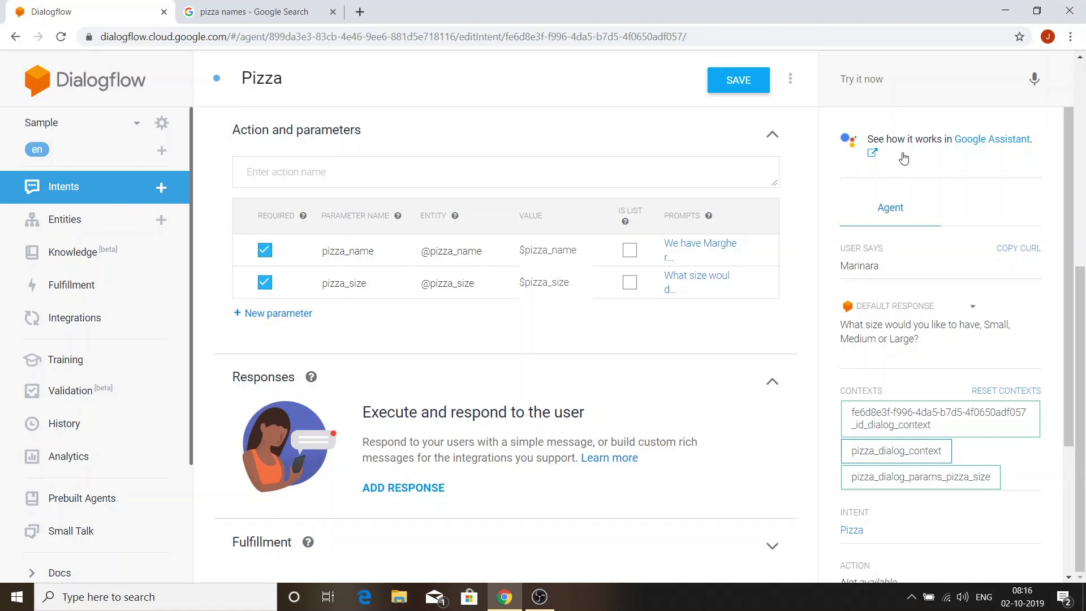
click(890, 82)
scroll(905, 396, down, 3)
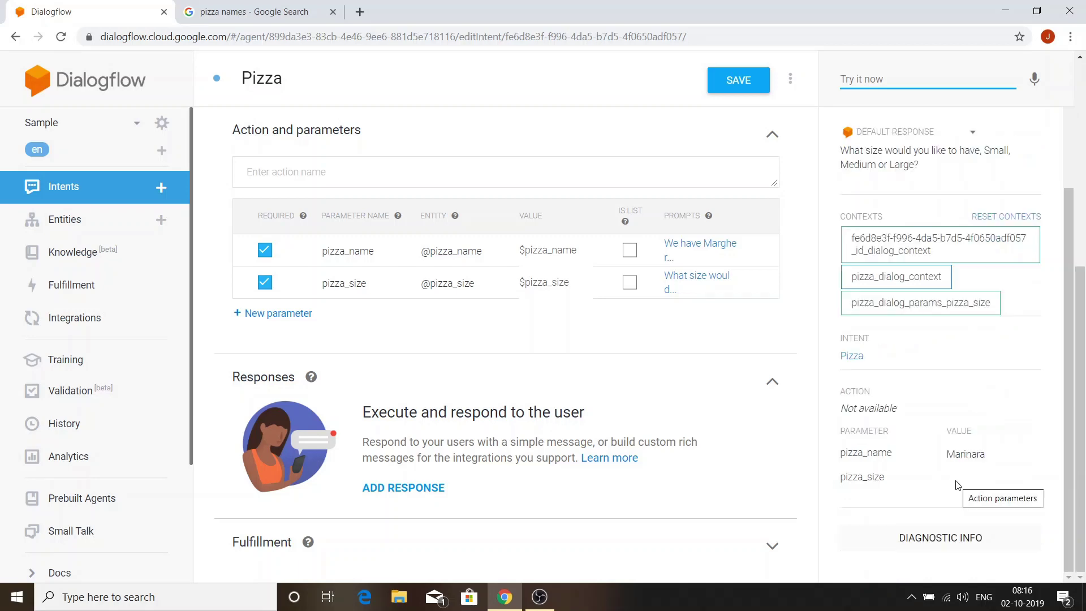
scroll(943, 343, up, 3)
scroll(943, 342, up, 1)
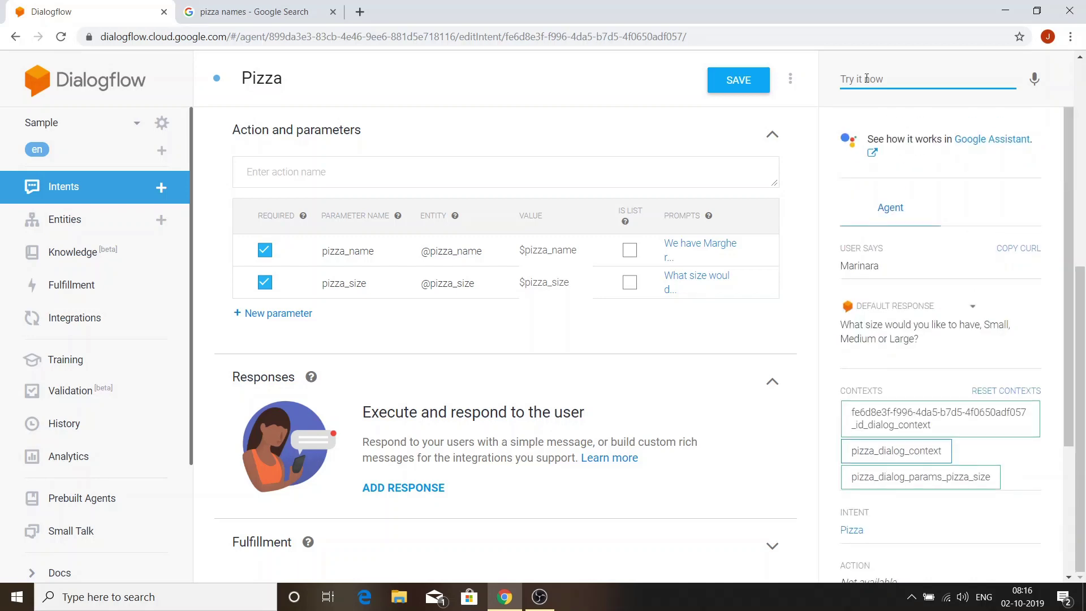
Answer the size prompt with "I need a Regular size" and check the value captured for pizza_size
text(I need a)
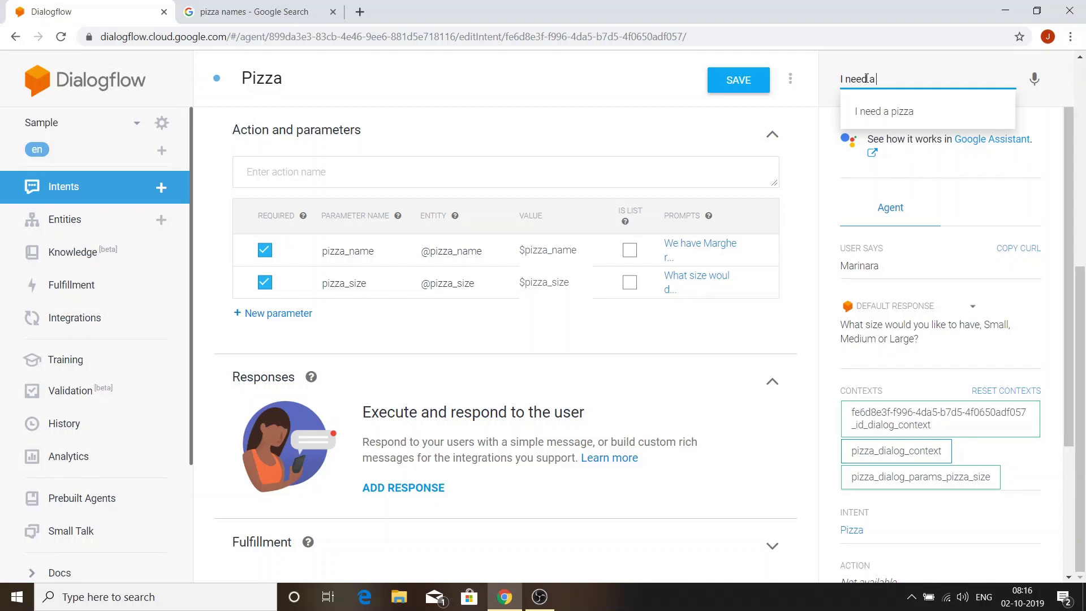
text( Regular )
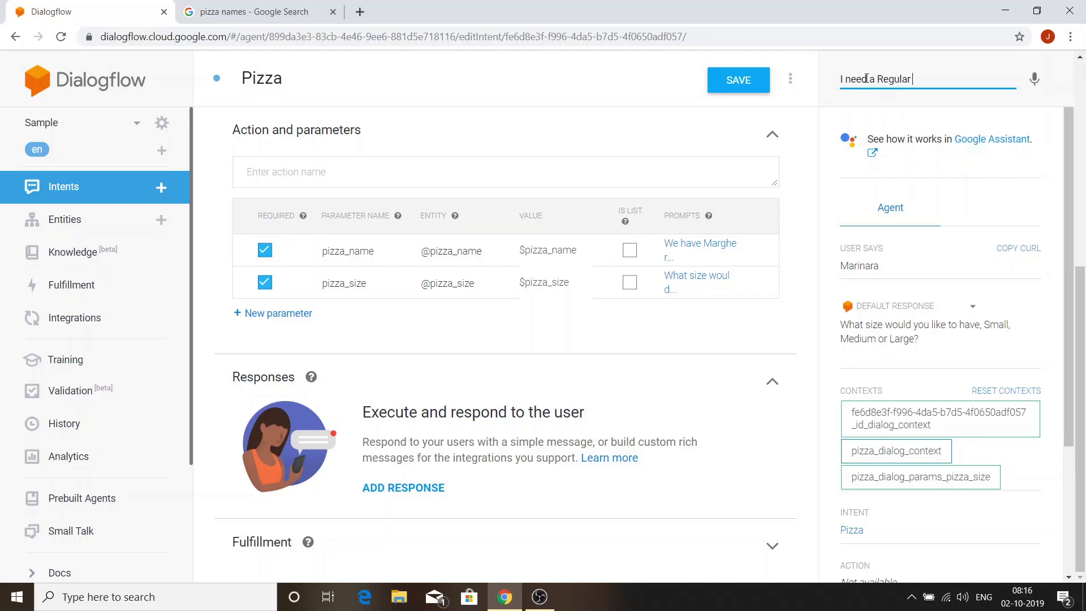
text(size)
key(Return)
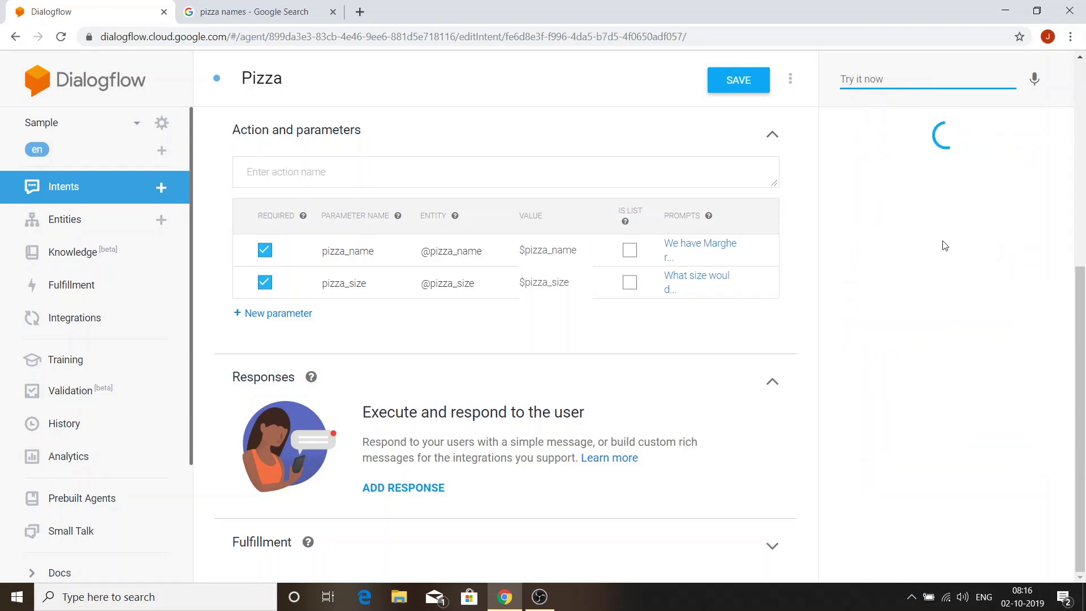
scroll(943, 288, down, 1)
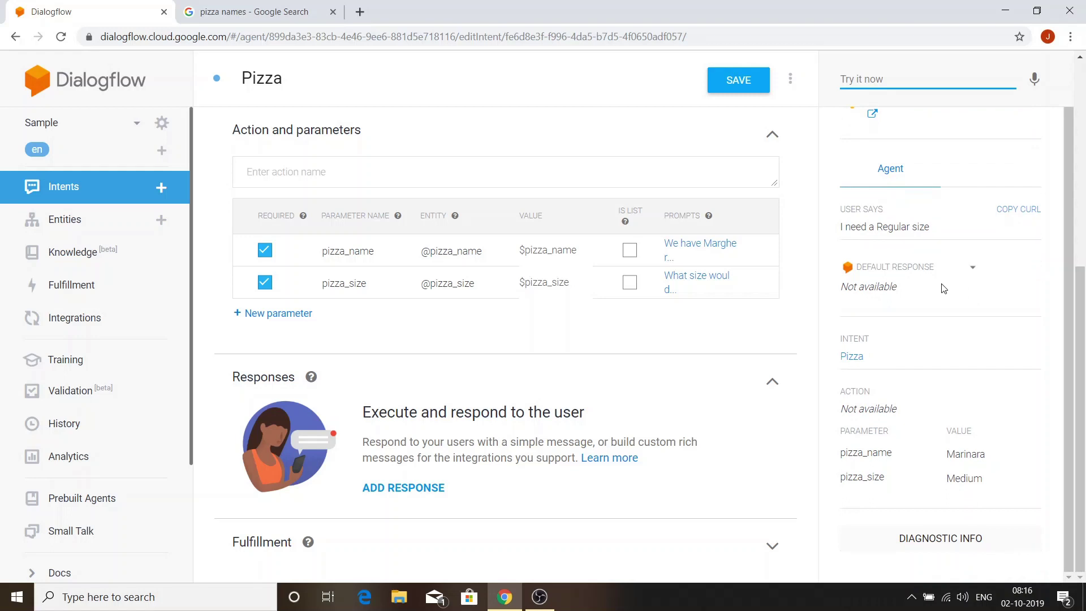
scroll(942, 287, up, 1)
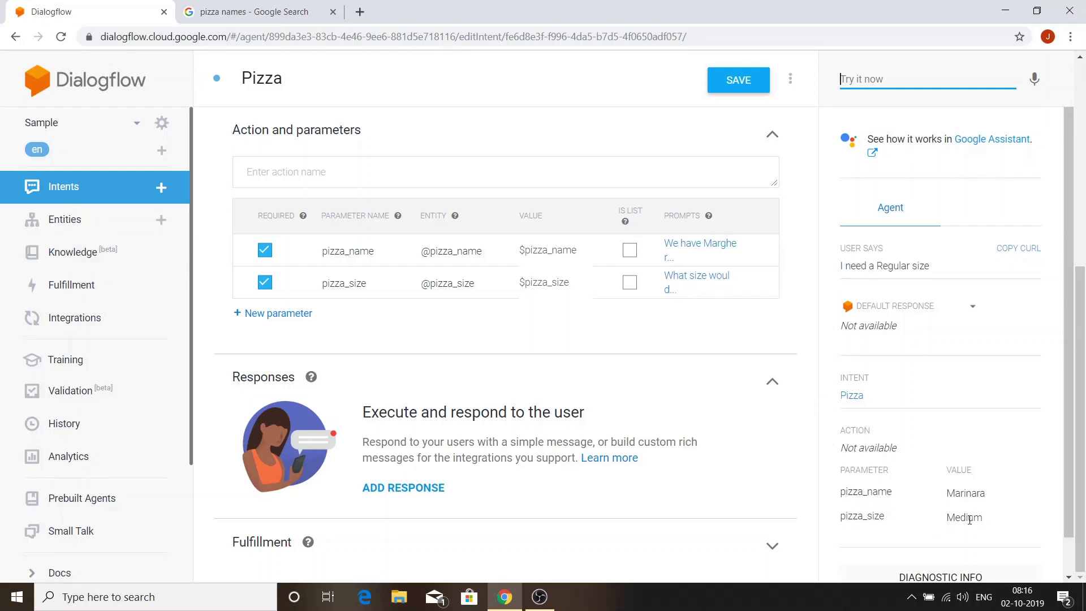
drag(946, 517, 991, 521)
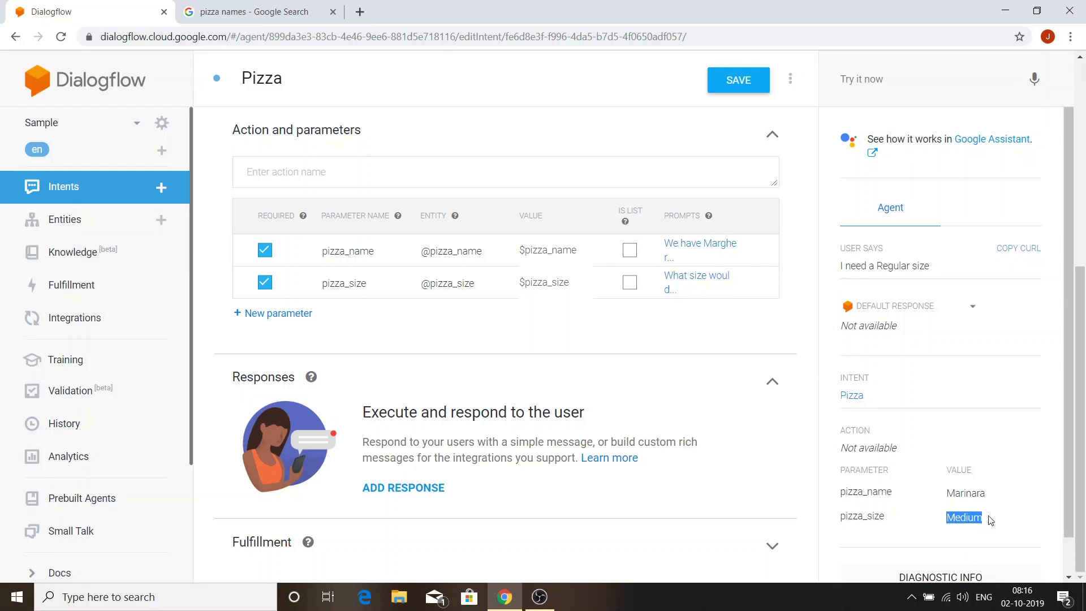
click(991, 521)
Add the text response "Your $pizza_name of $pizza_size is on the way to kitchen." to the Pizza intent and save it
click(403, 487)
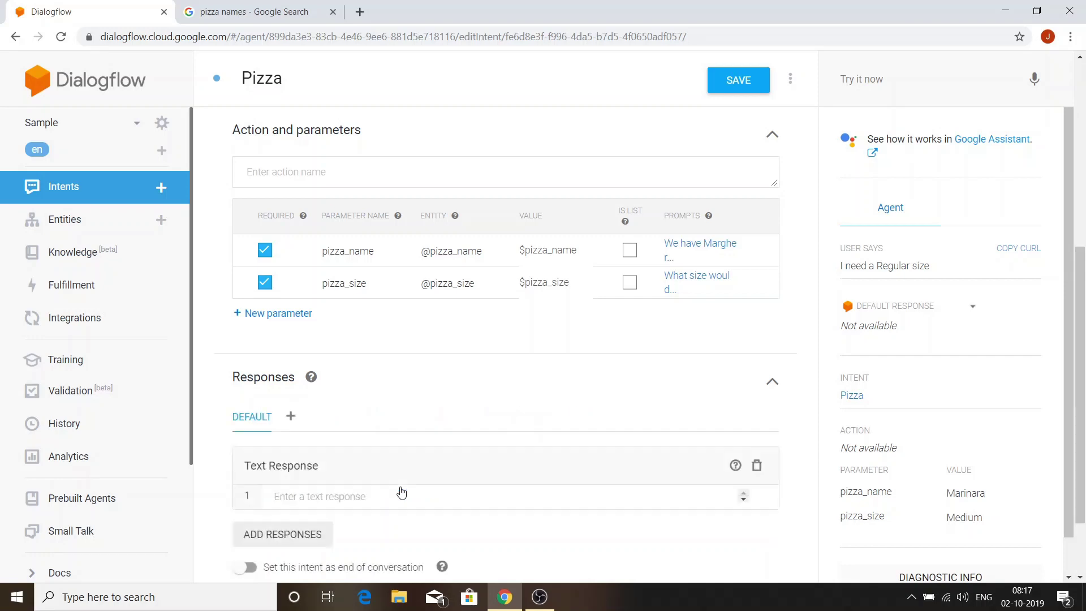
click(320, 492)
text(Your)
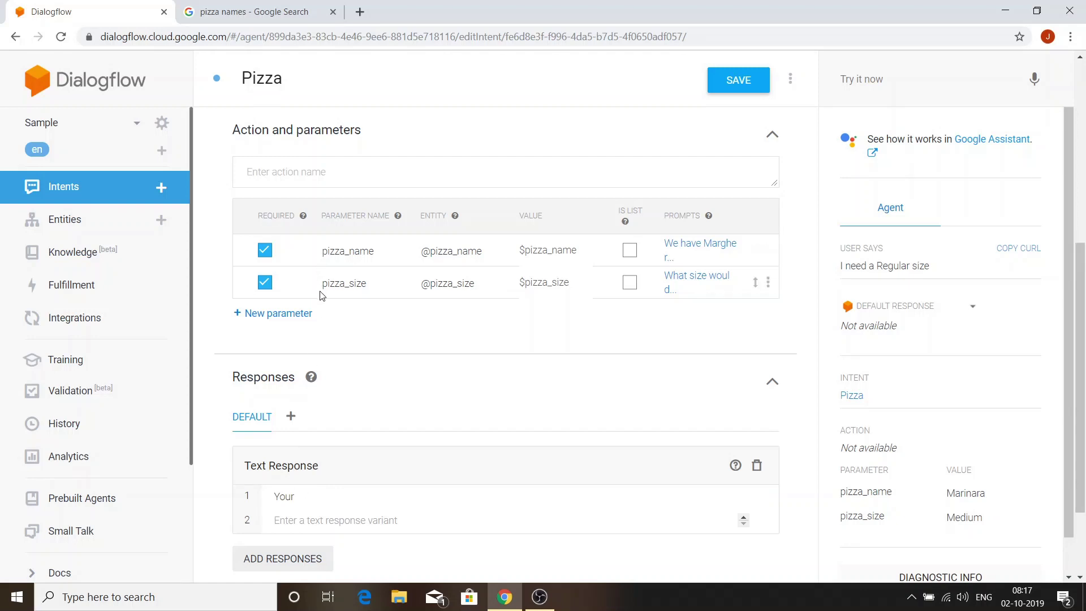
text( $pizza_name)
key(BackSpace)
text(of $pizza_size)
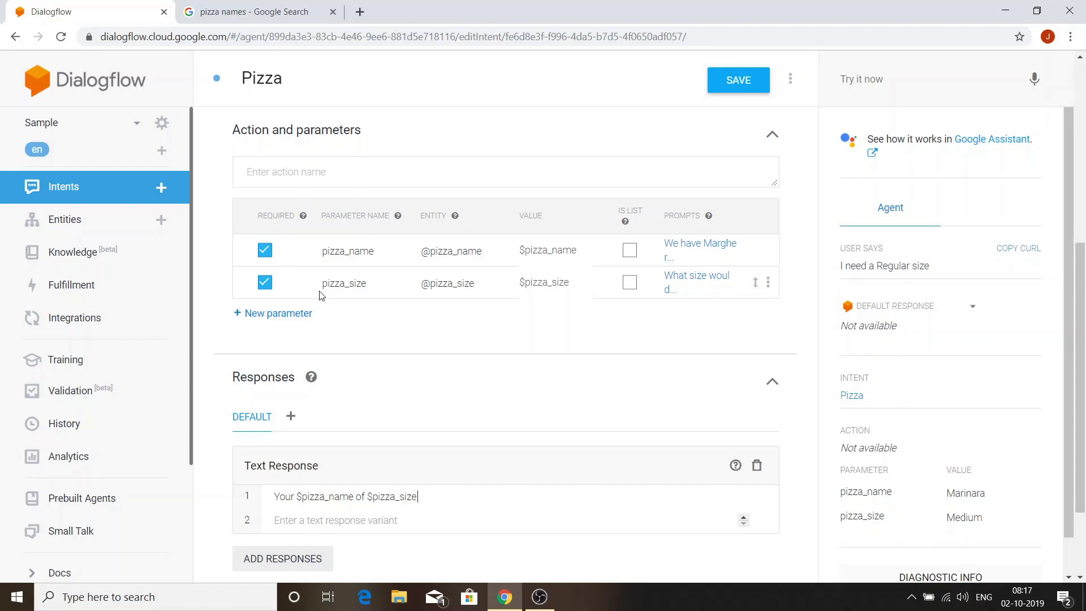
text( is on the way to kitchen.)
click(715, 83)
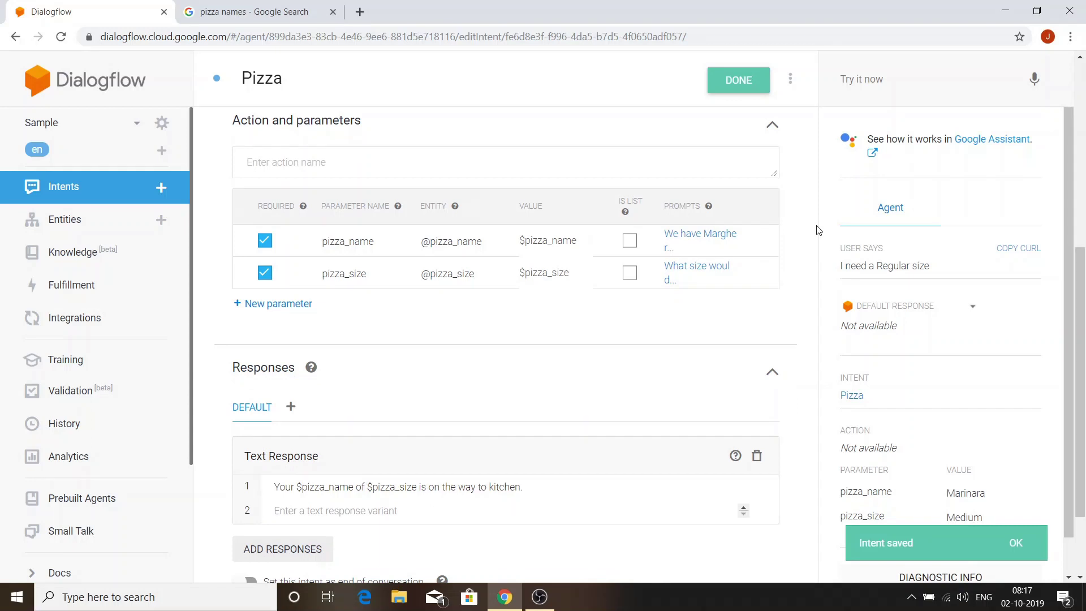
Start a new test conversation with the agent by sending "Hi"
scroll(420, 401, up, 2)
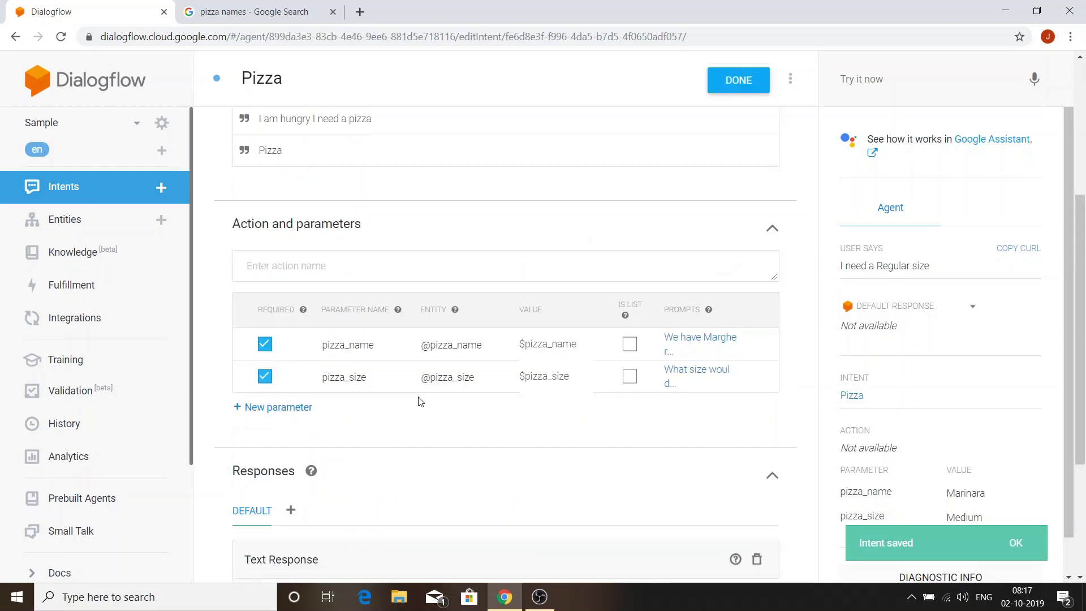
scroll(420, 402, down, 3)
click(864, 87)
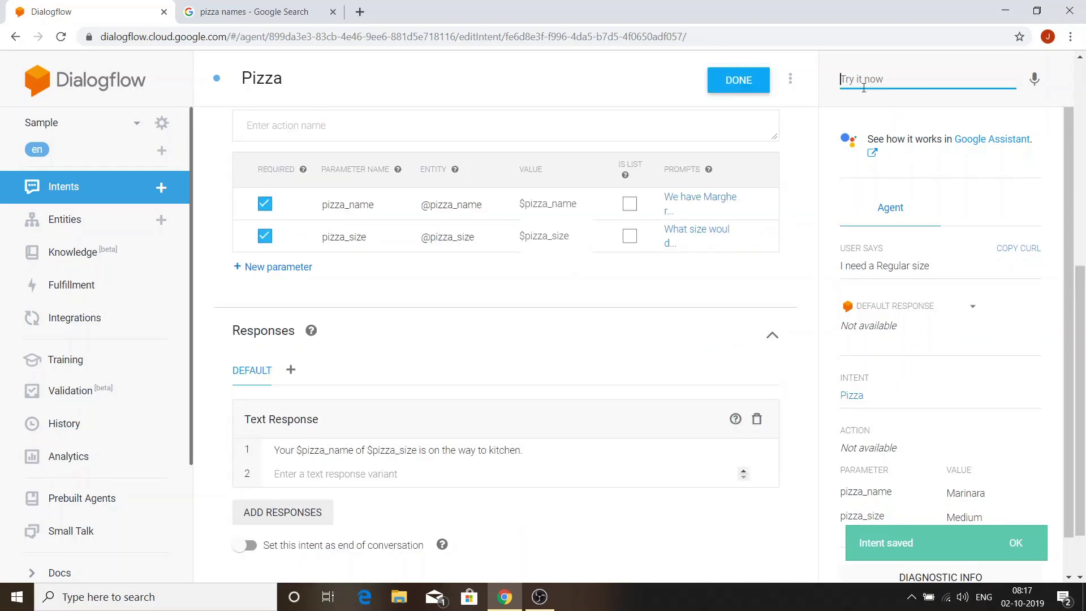
click(864, 87)
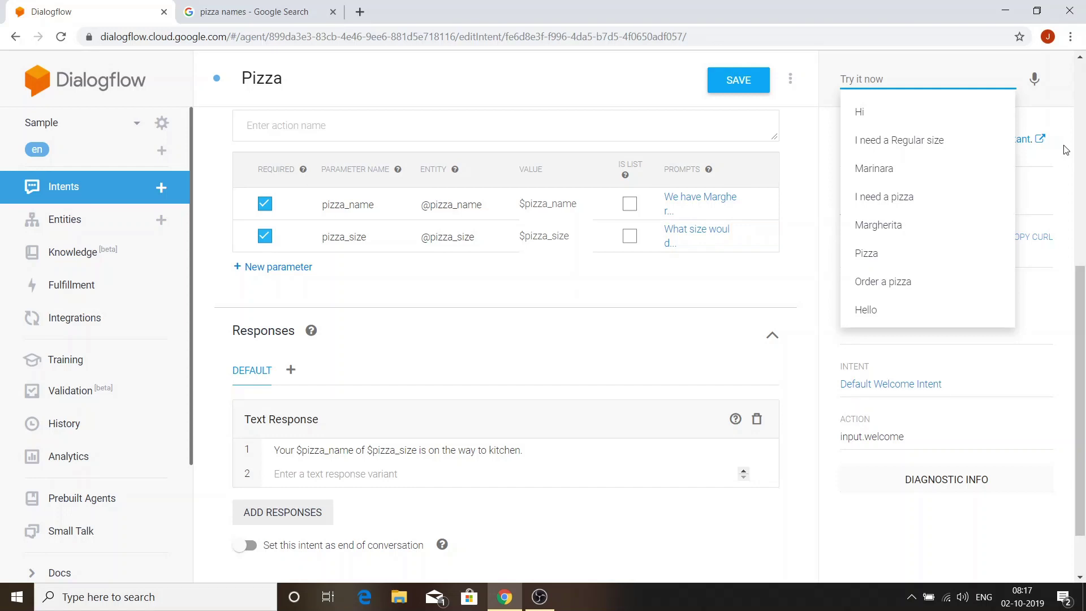
Ask the agent for a pizza with "I need a pizza" and answer its prompts with Marinara and Small
click(892, 80)
text(I)
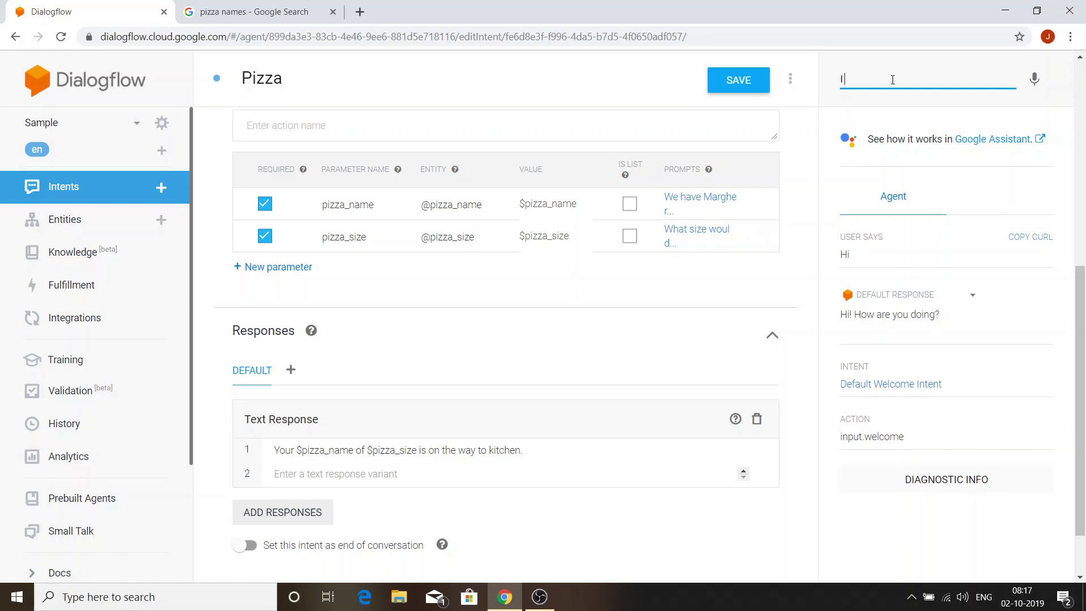
text(need a pizza)
key(Return)
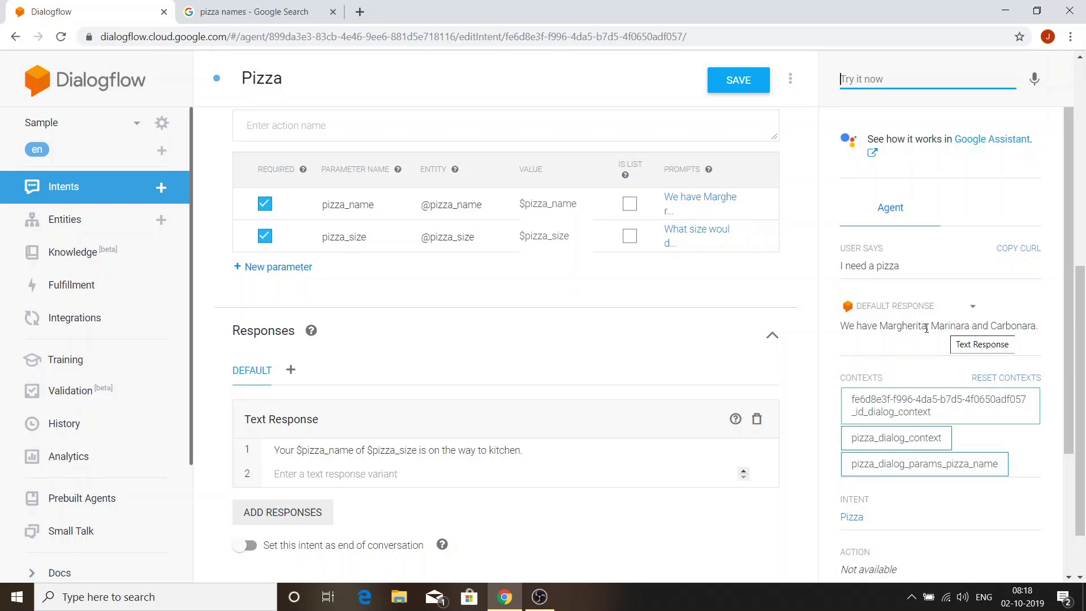
click(880, 82)
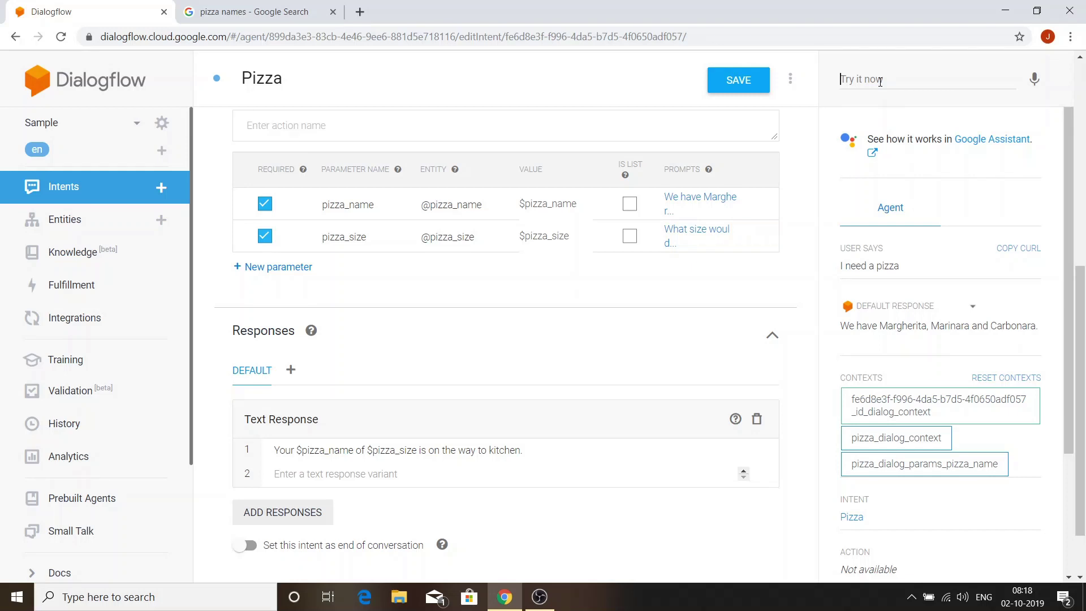
double_click(993, 326)
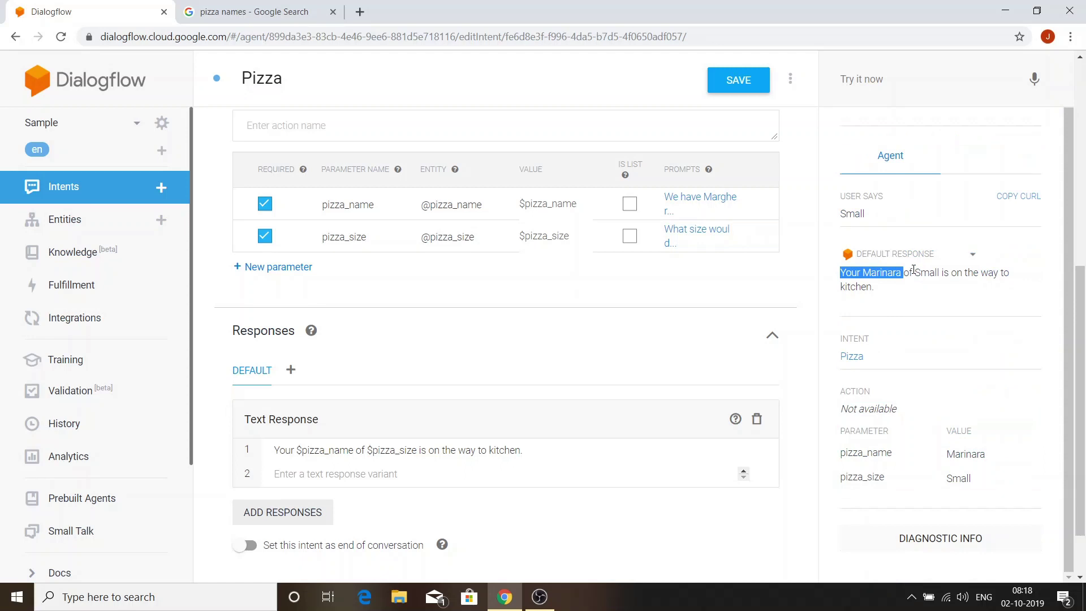
Reword the Pizza intent's text response to "Your $pizza_name of $pizza_size size is on the way to kitchen." and save it
drag(913, 270, 1007, 285)
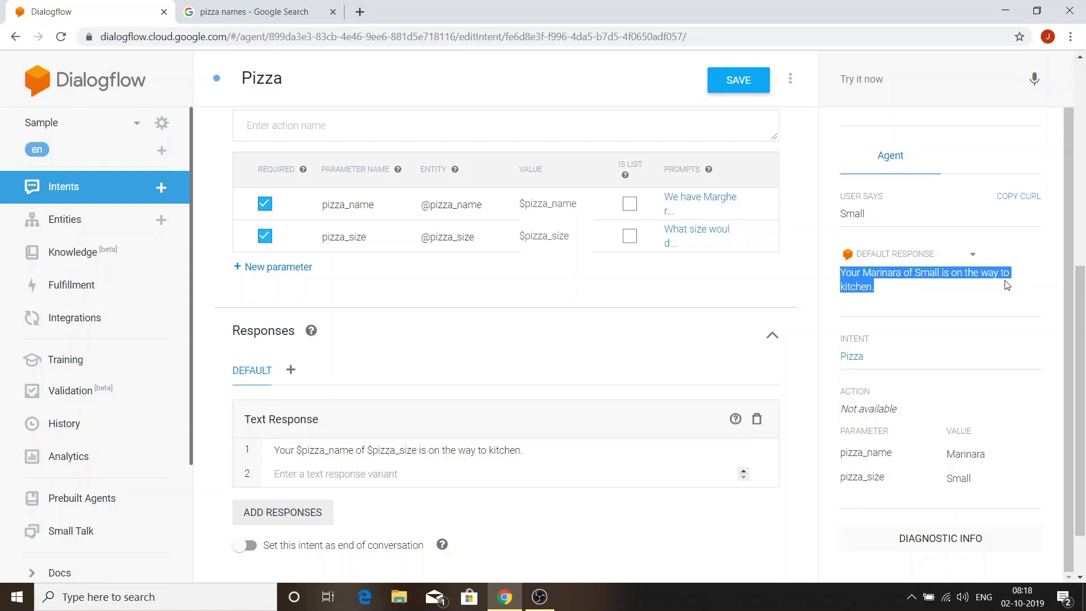
click(733, 82)
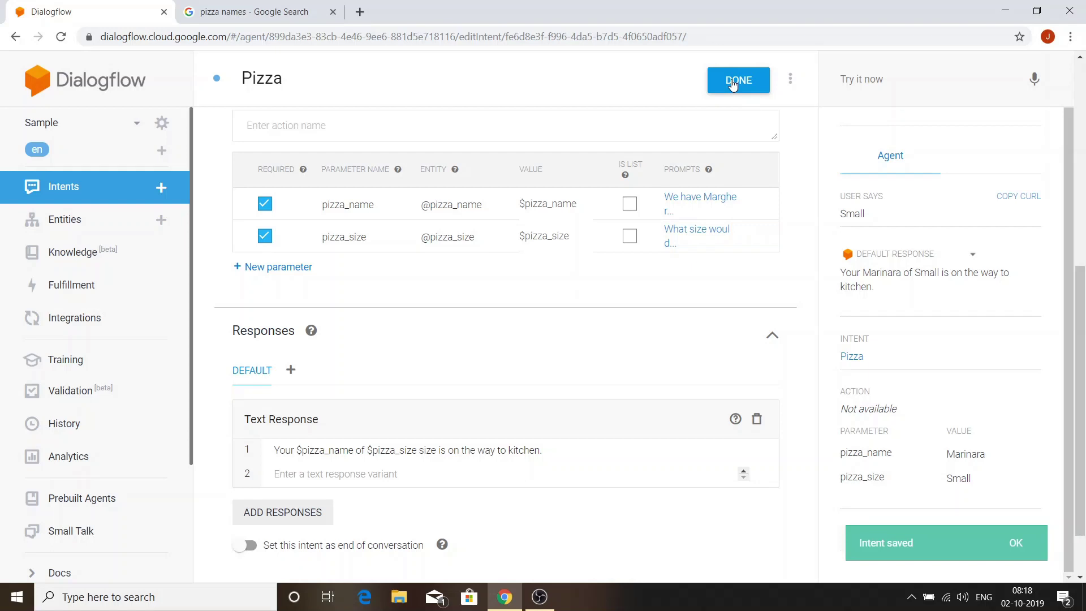
Enable the Web Demo integration for the agent
click(69, 329)
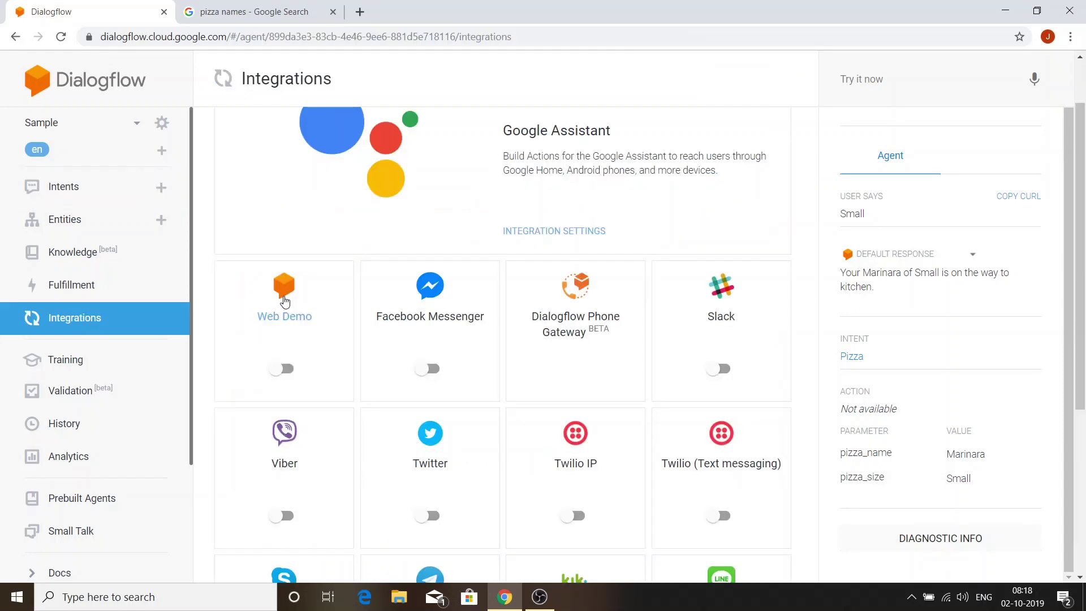
scroll(281, 234, down, 3)
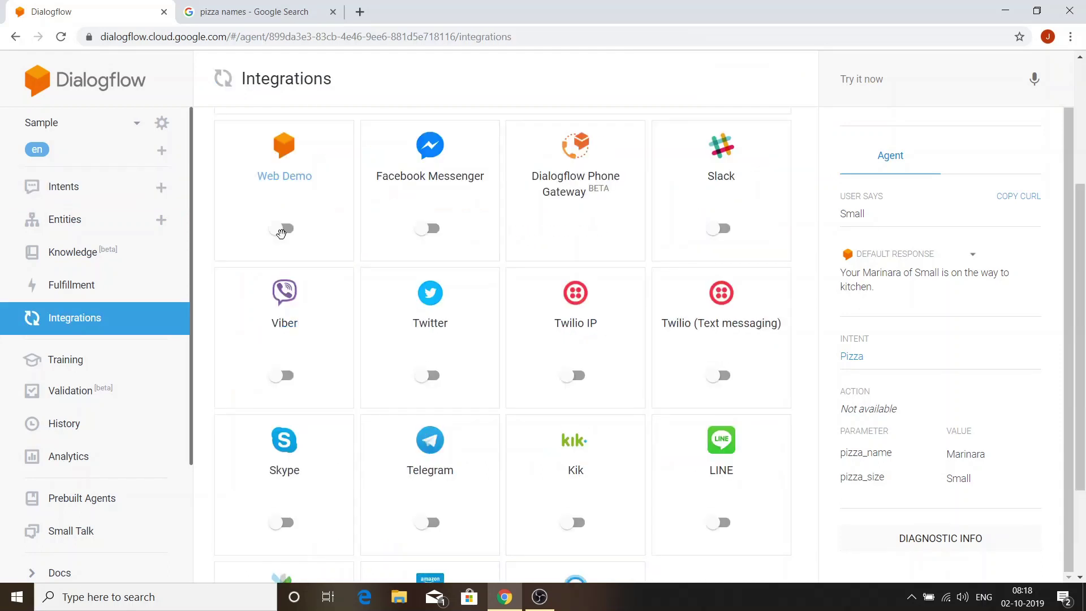
click(282, 229)
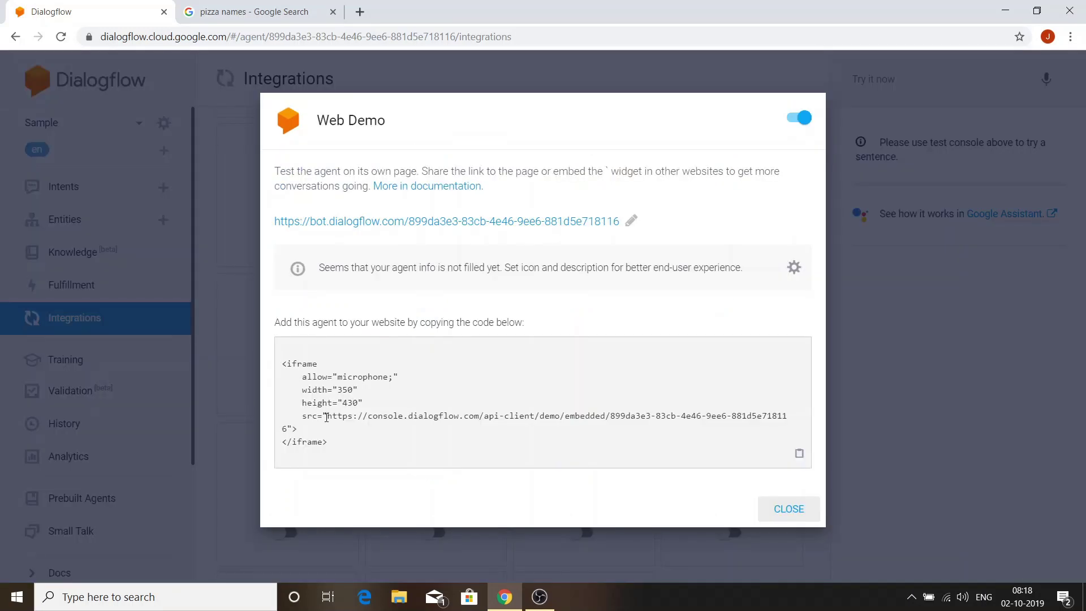
Open the source URL from the Web Demo's iframe embed code in a new browser tab
drag(326, 417, 287, 430)
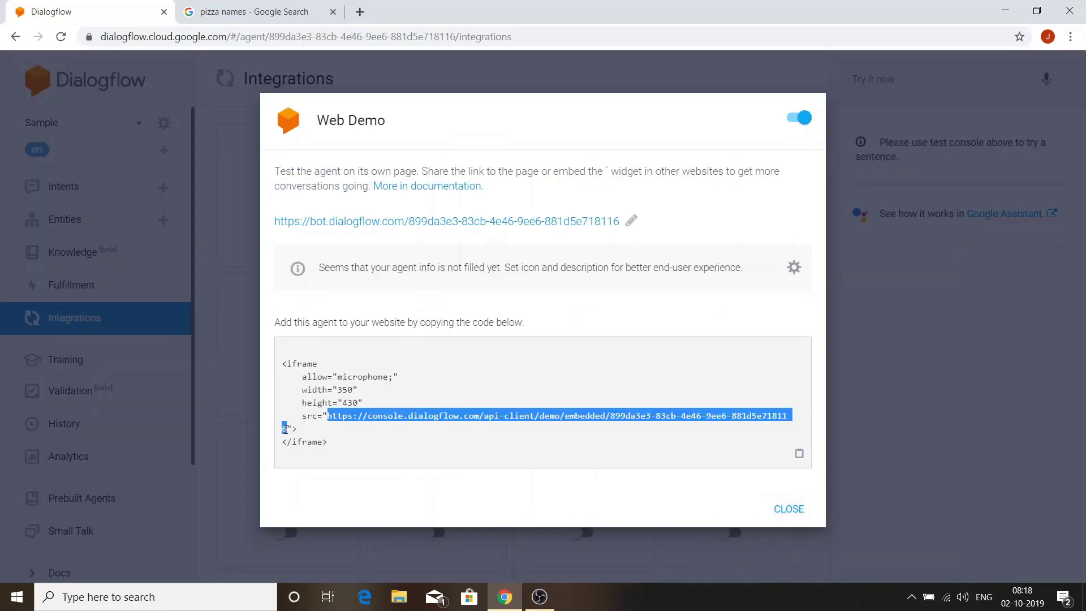
right_click(288, 430)
click(310, 462)
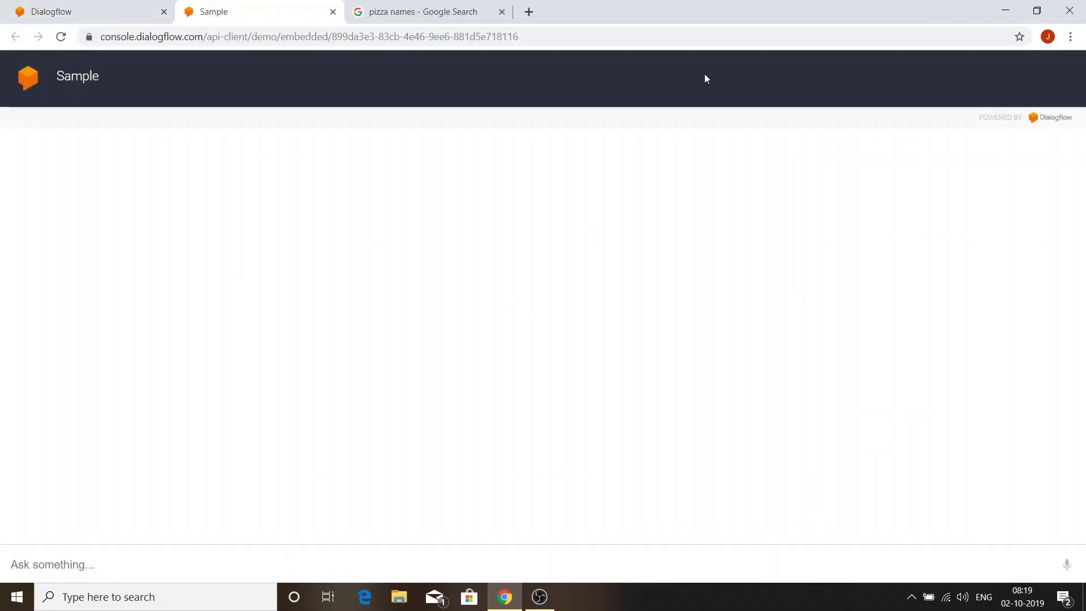
Start a conversation with the bot on the web demo page by sending "Hi"
click(46, 562)
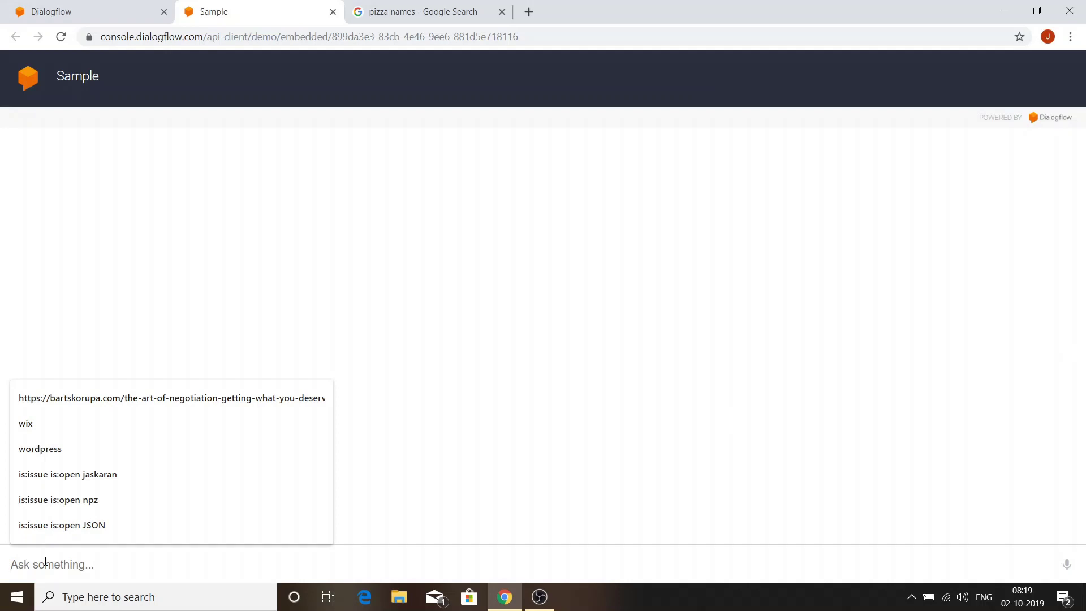
click(45, 562)
text(Hi)
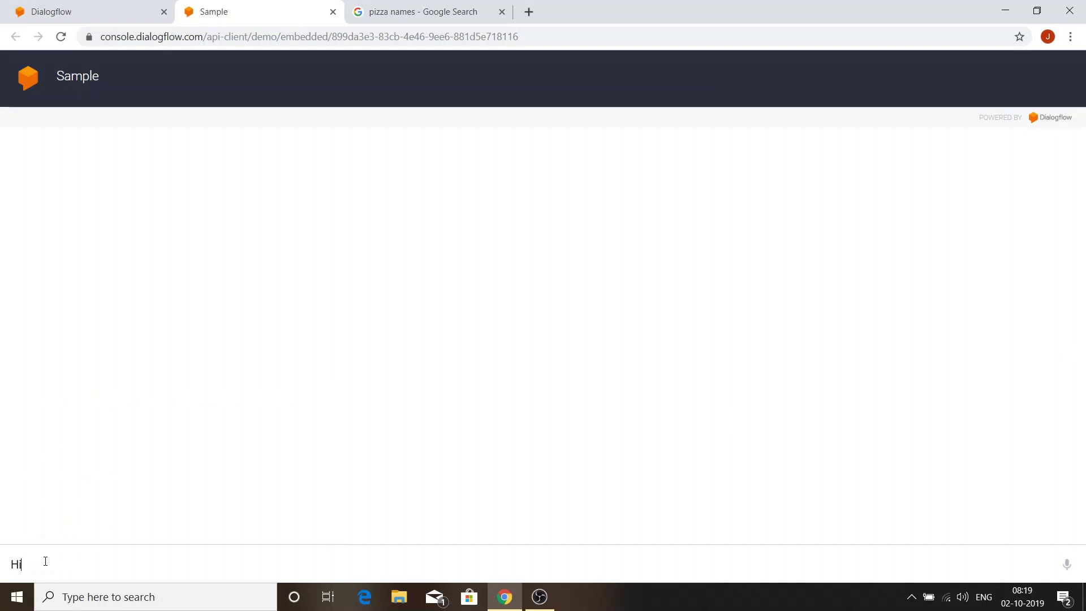
key(Return)
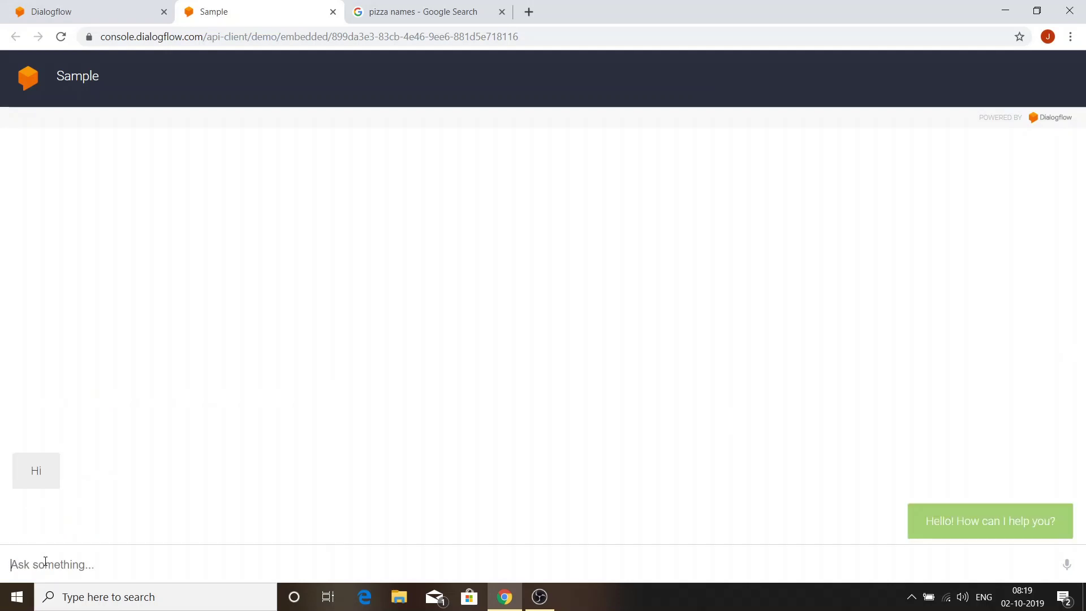
Send the message "I want to order a pizza" to the demo bot
click(903, 563)
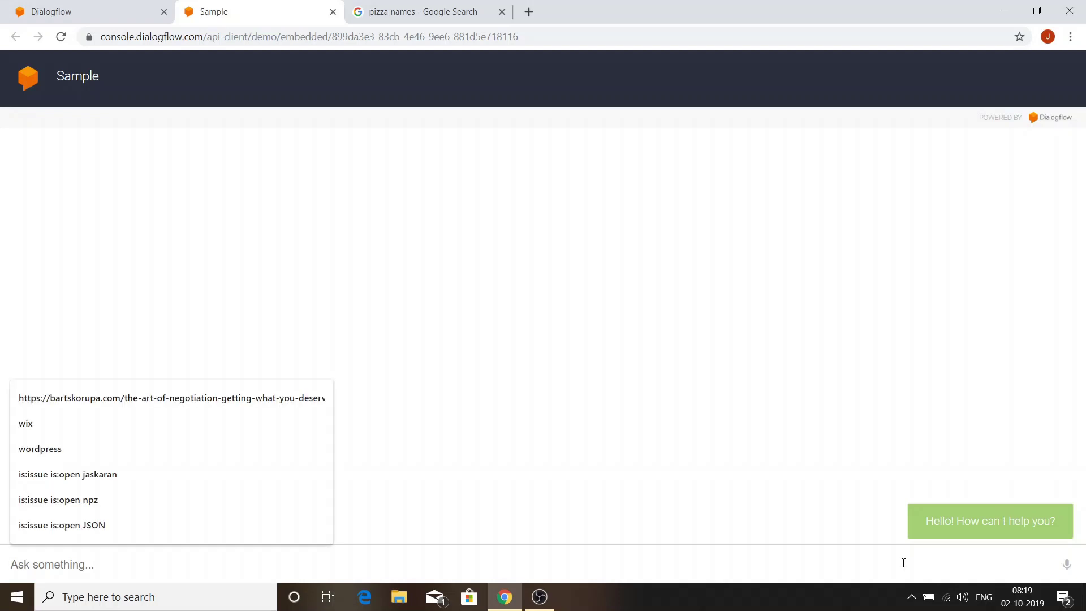
text(I want to order )
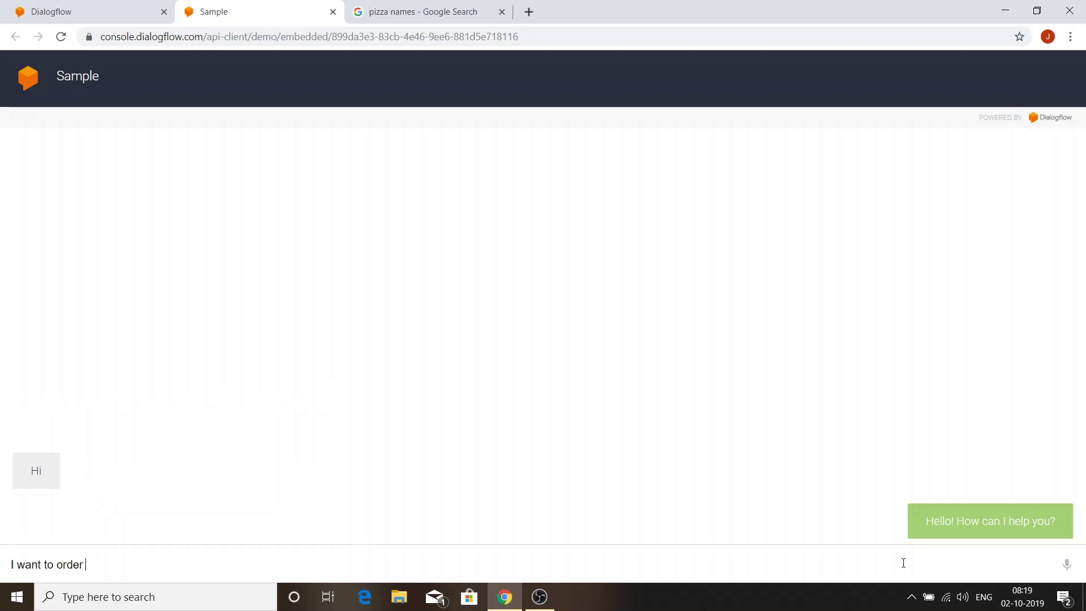
text(a pizza)
key(Return)
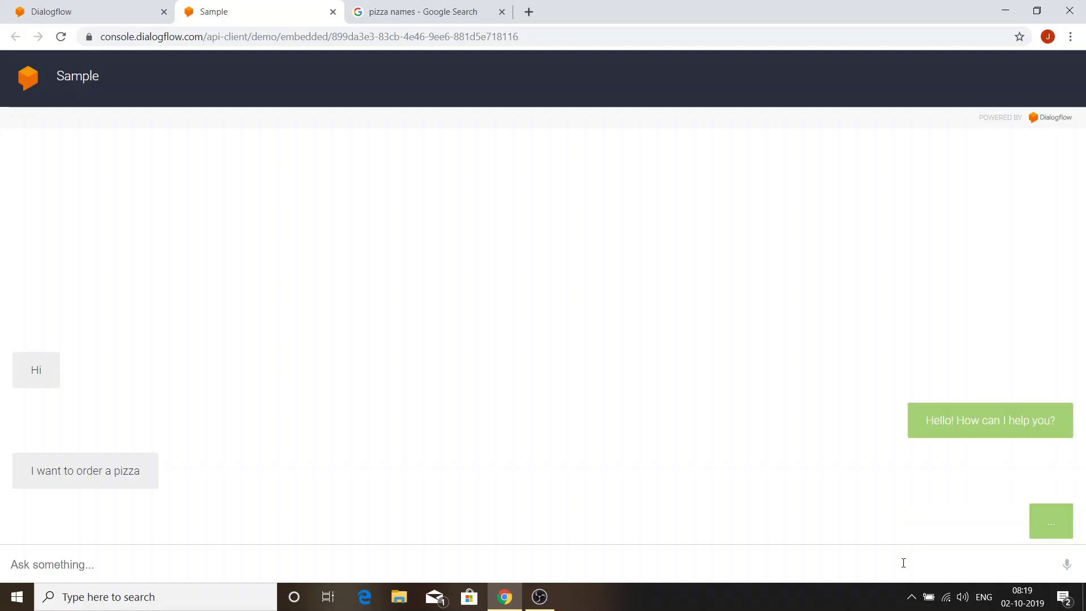
Answer the pizza choice prompt with "Well, I think a Margherita will do just right."
double_click(918, 523)
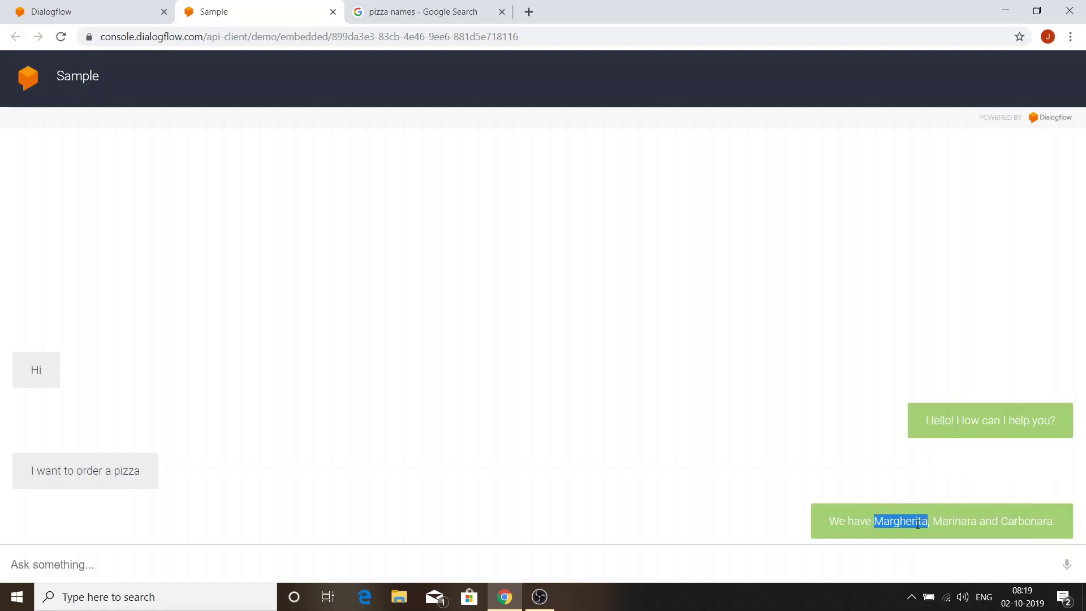
click(837, 558)
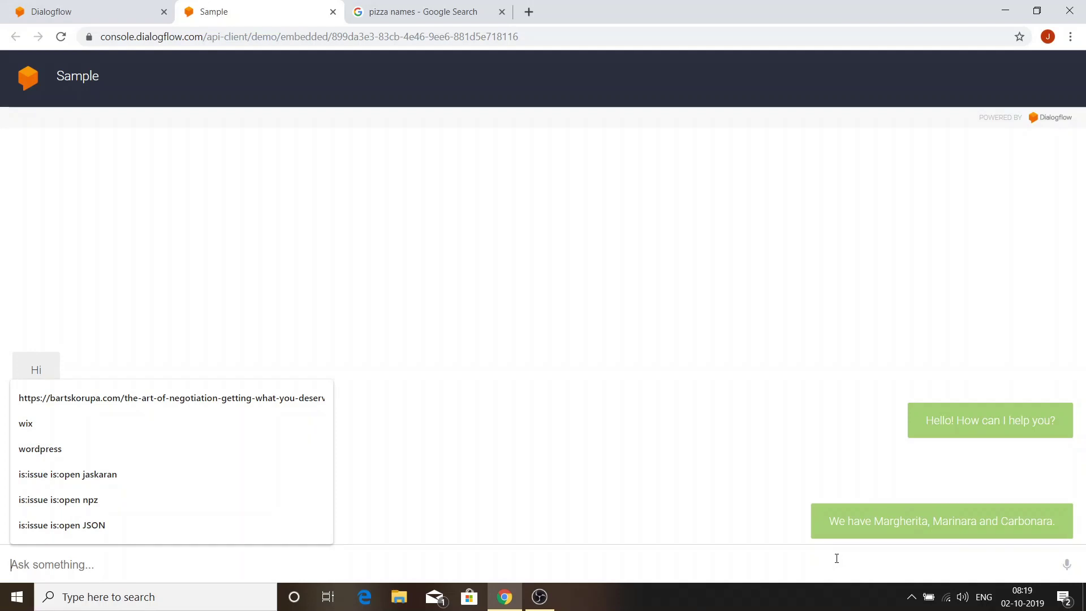
text(Well)
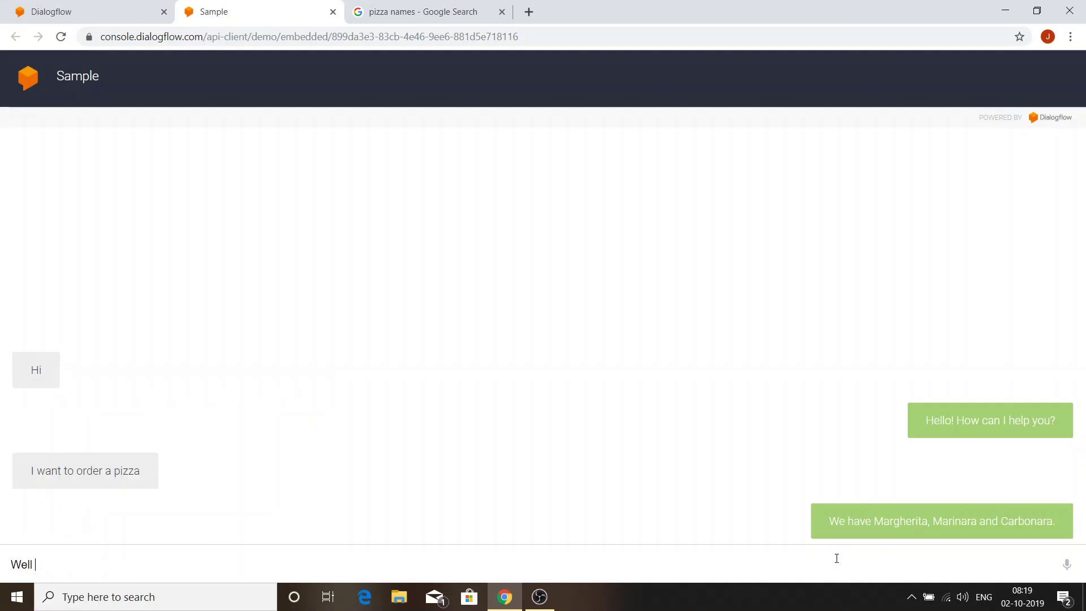
text(, I think a Margherita )
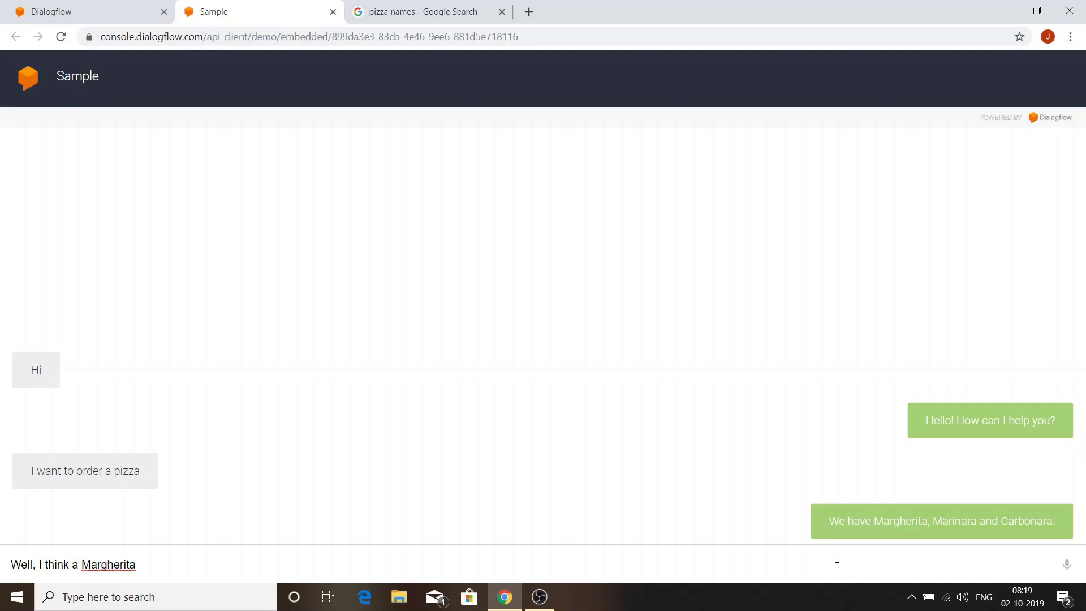
text(will do just right.)
key(Return)
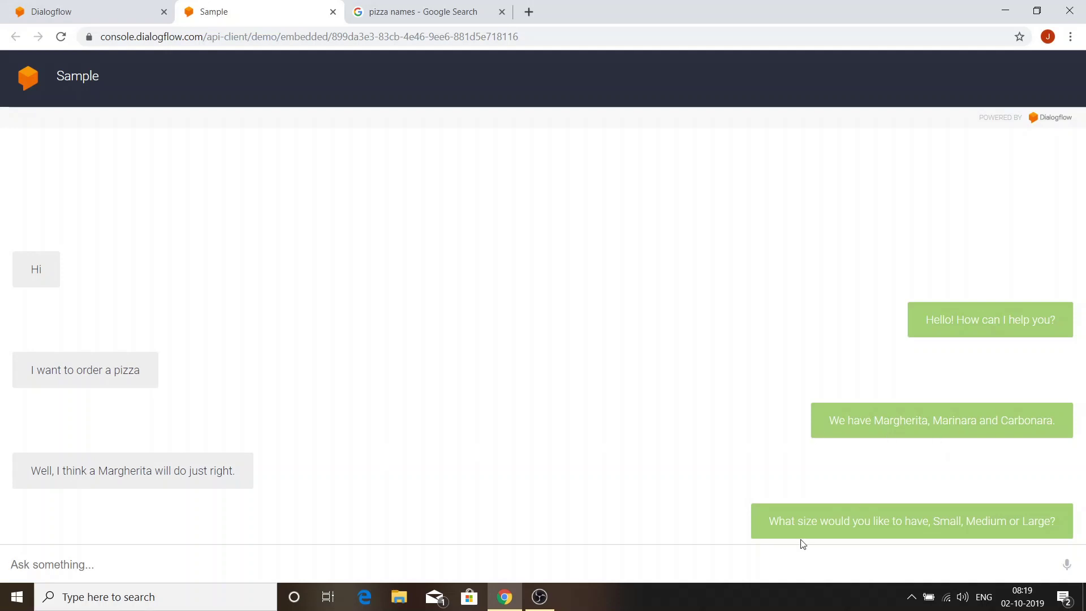
Answer the size prompt with "We are just 2 people so a regular size pizza would help us alot." and check the order confirmation
click(770, 566)
text(I)
key(BackSpace)
text(We are just 2 people )
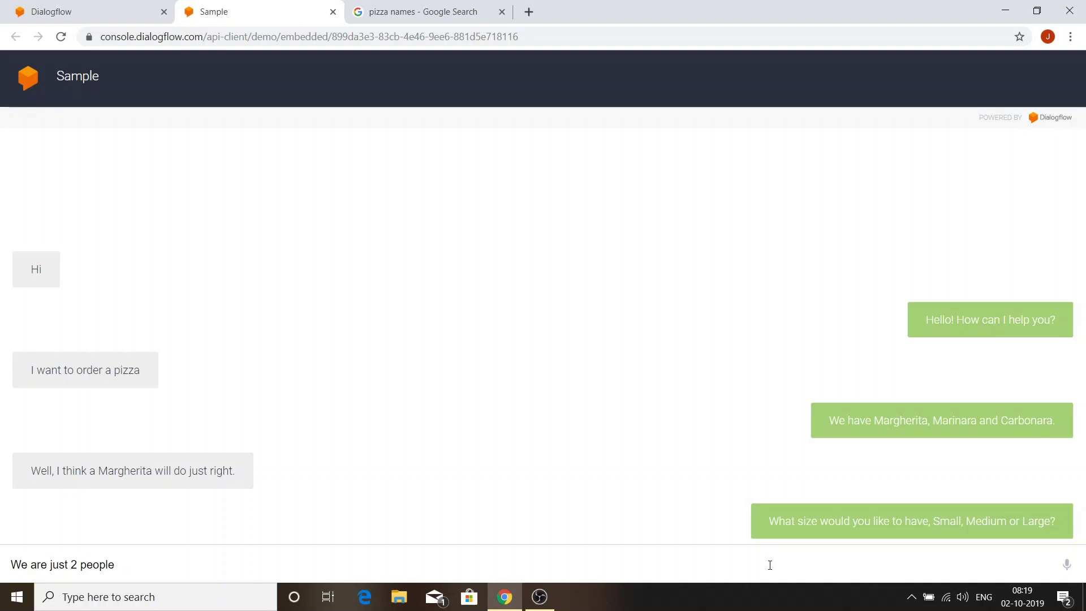
text(so a regular size pizza would )
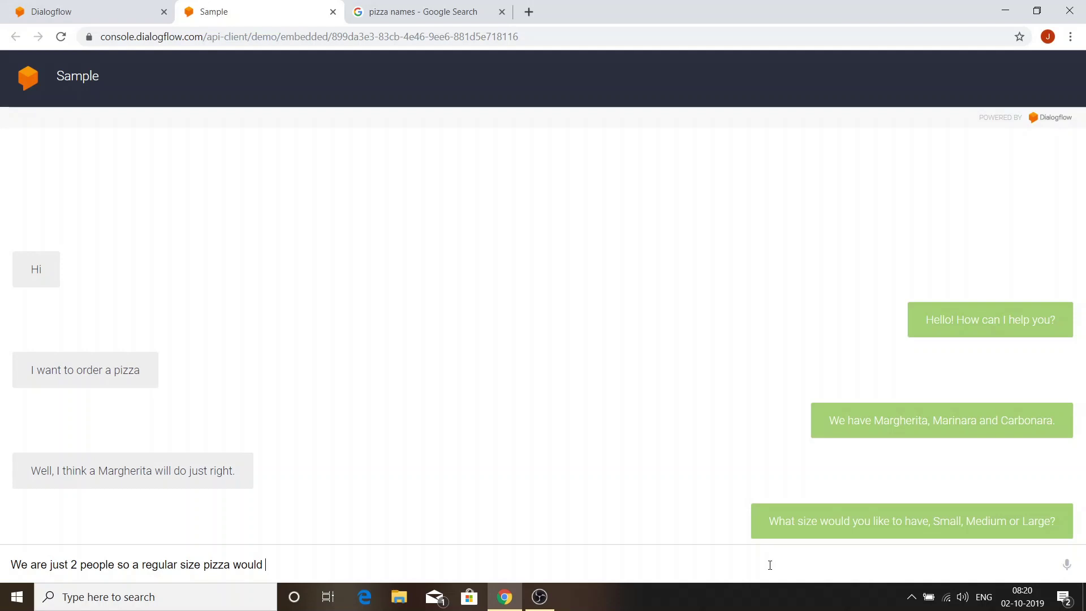
text(helpus)
key(BackSpace)
key(BackSpace)
key(BackSpace)
text(us aliot.)
key(Return)
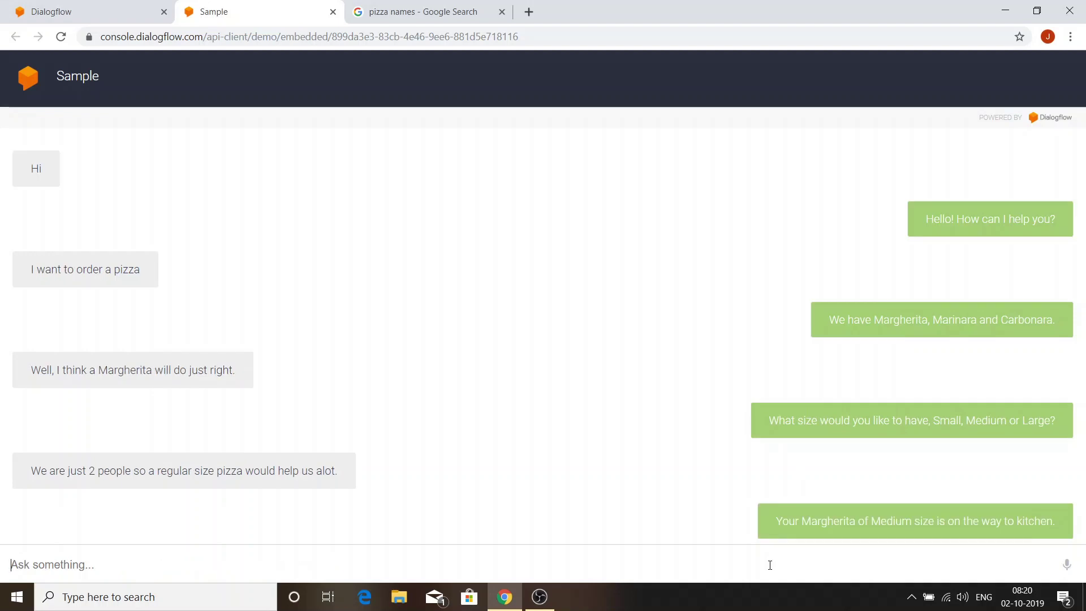
drag(779, 522, 1045, 514)
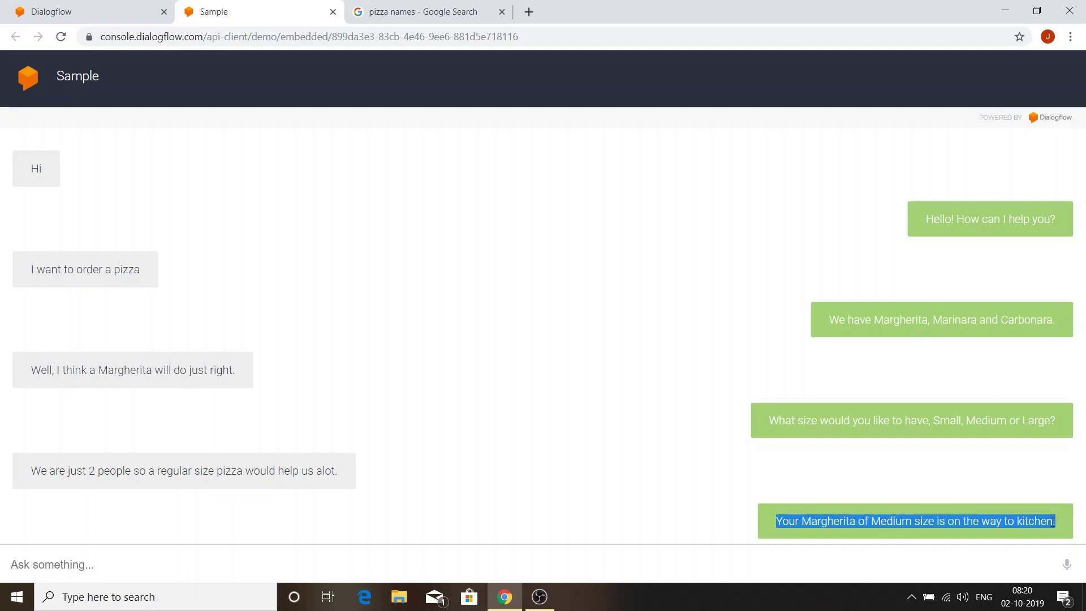
click(1053, 521)
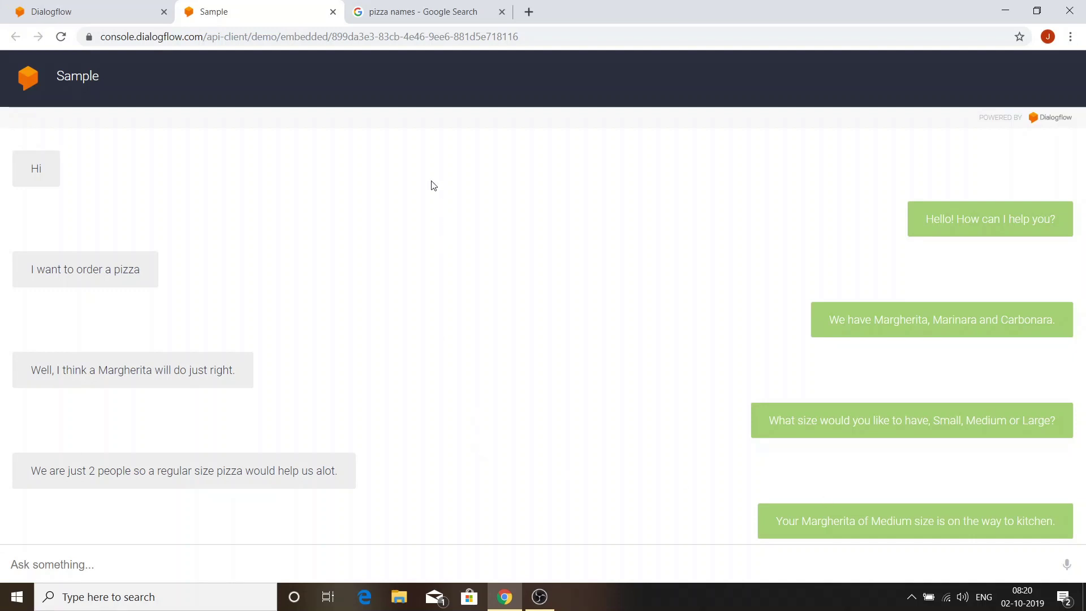
click(71, 8)
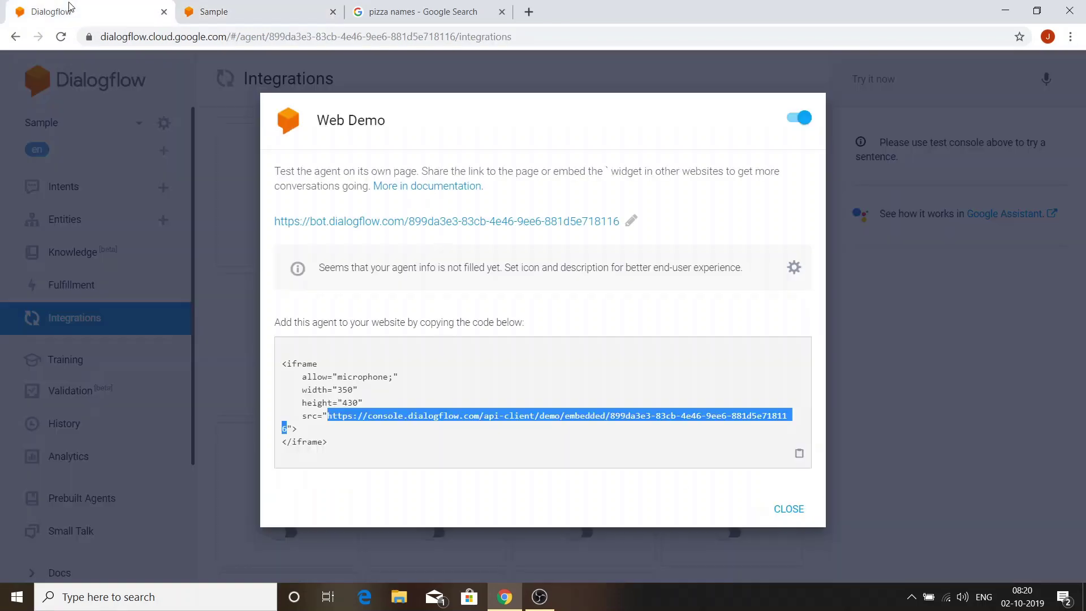
click(222, 189)
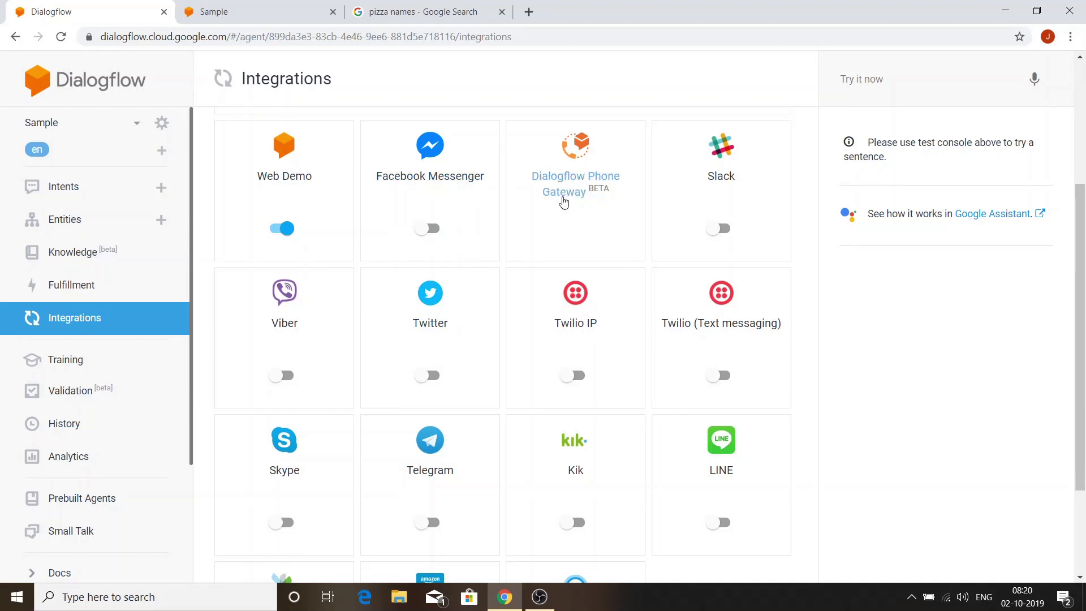
click(564, 202)
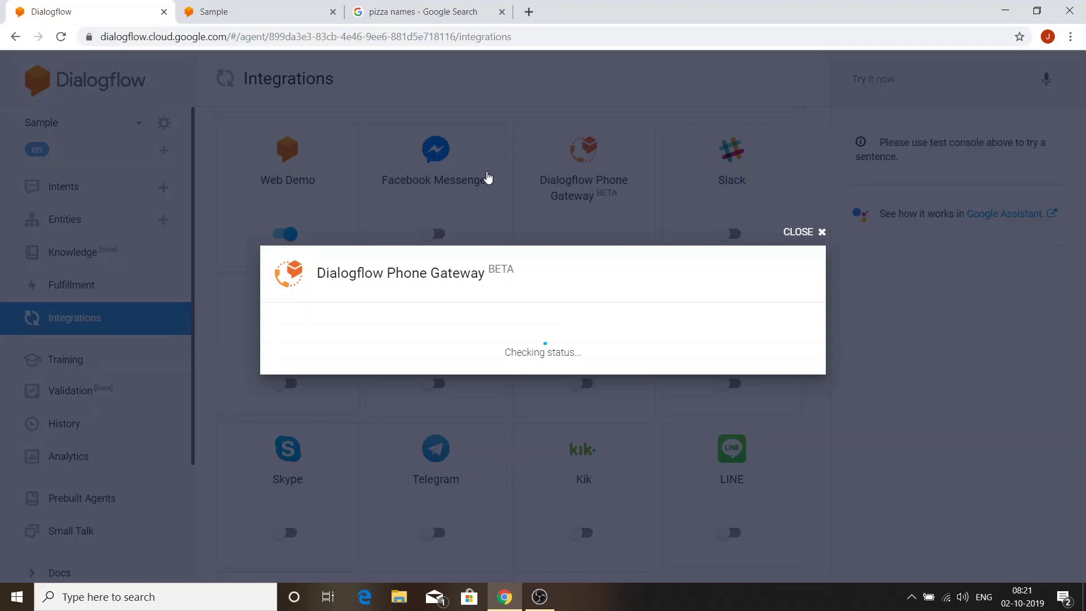
click(61, 36)
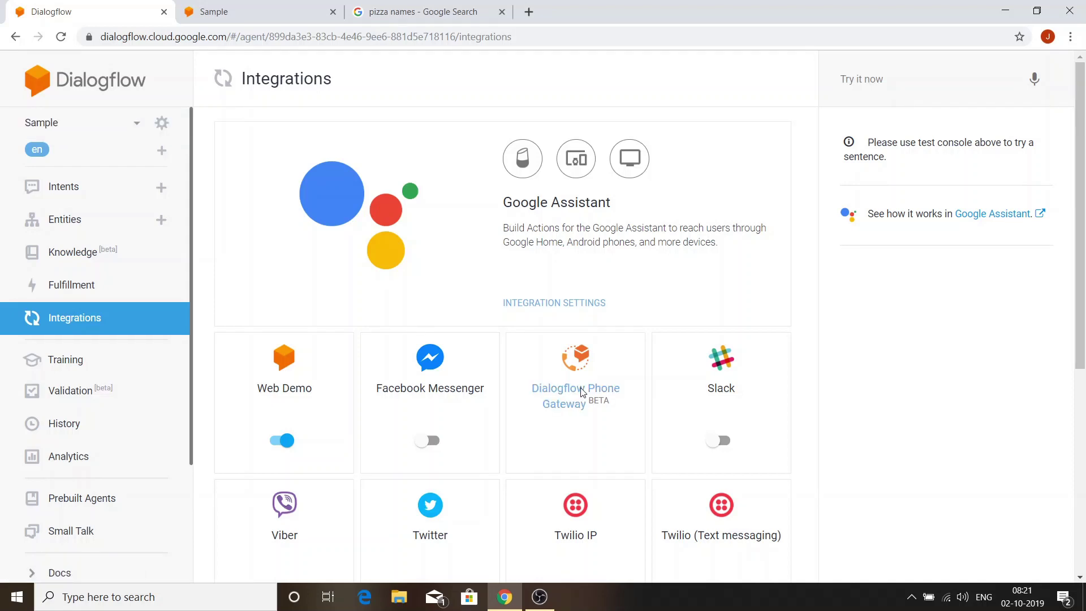
click(582, 392)
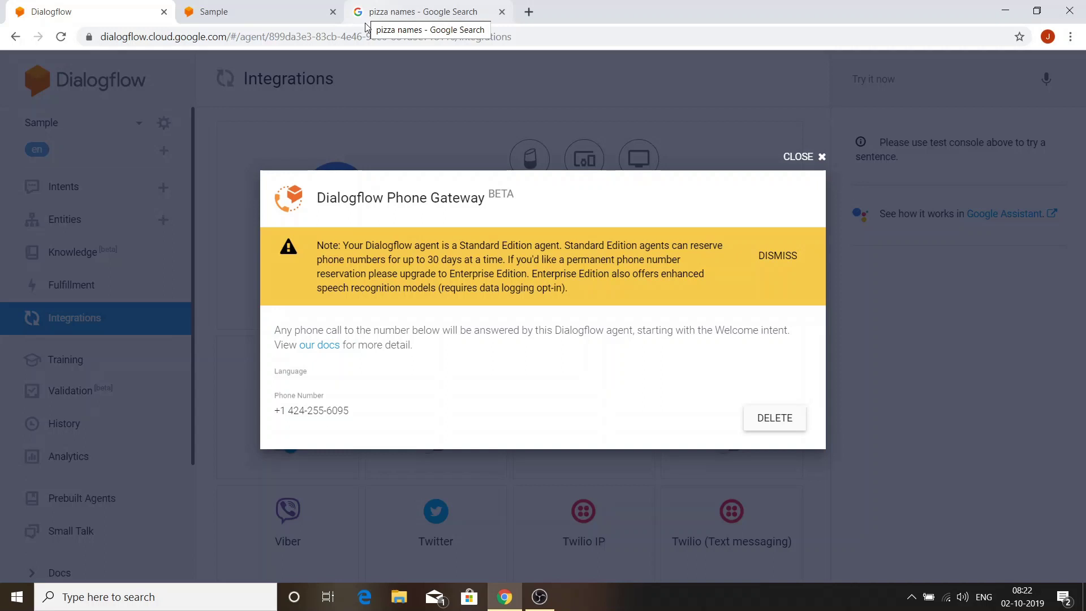
click(286, 124)
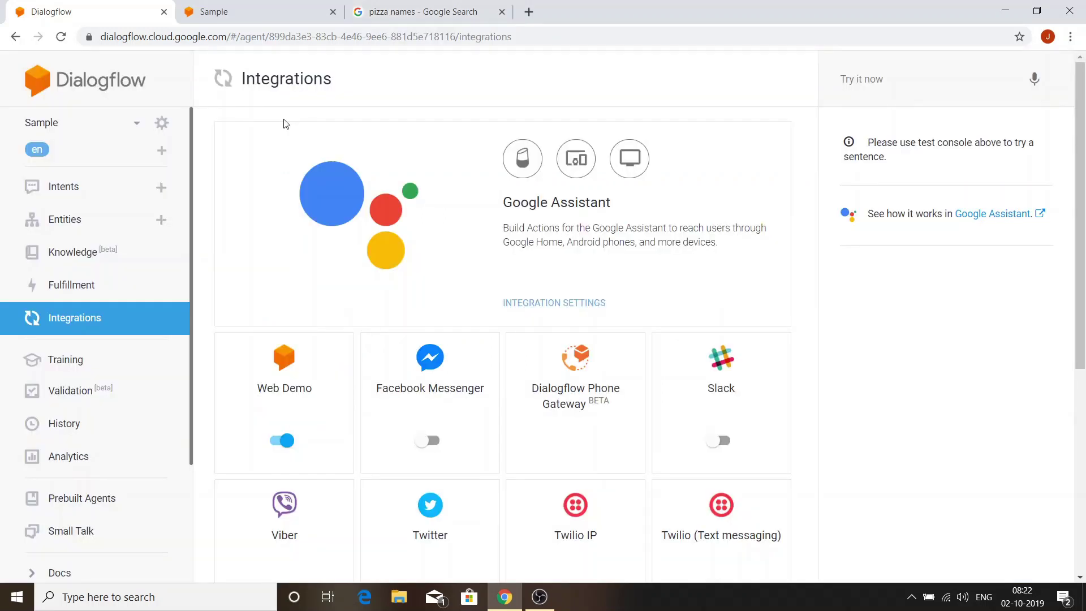
scroll(519, 267, down, 3)
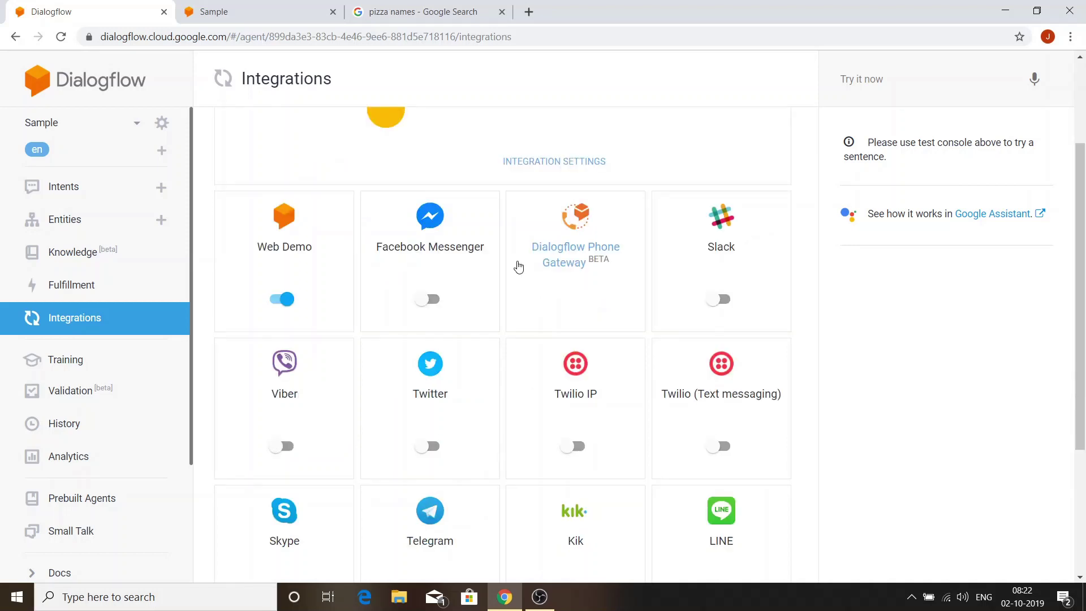